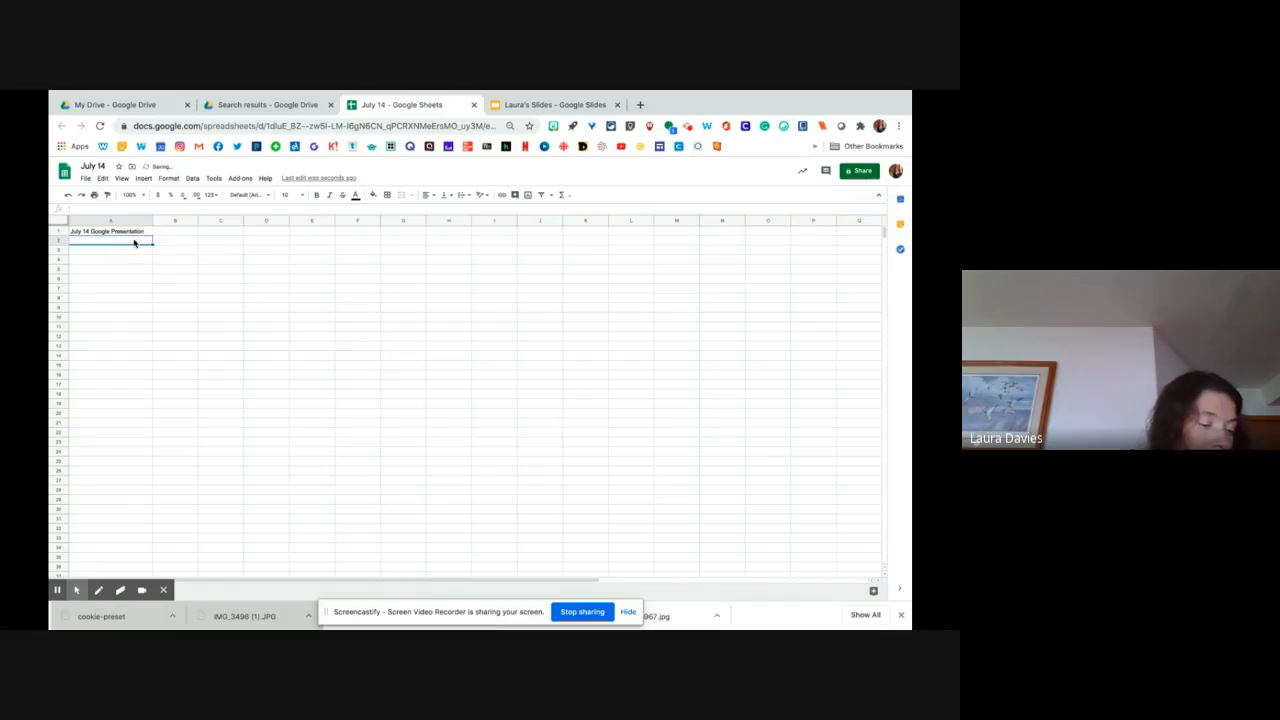
Enter the row 2 column headers Student Names, Reading, Writing and Math in cells A2 to D2
{"action": "type", "text": "Student Names"}
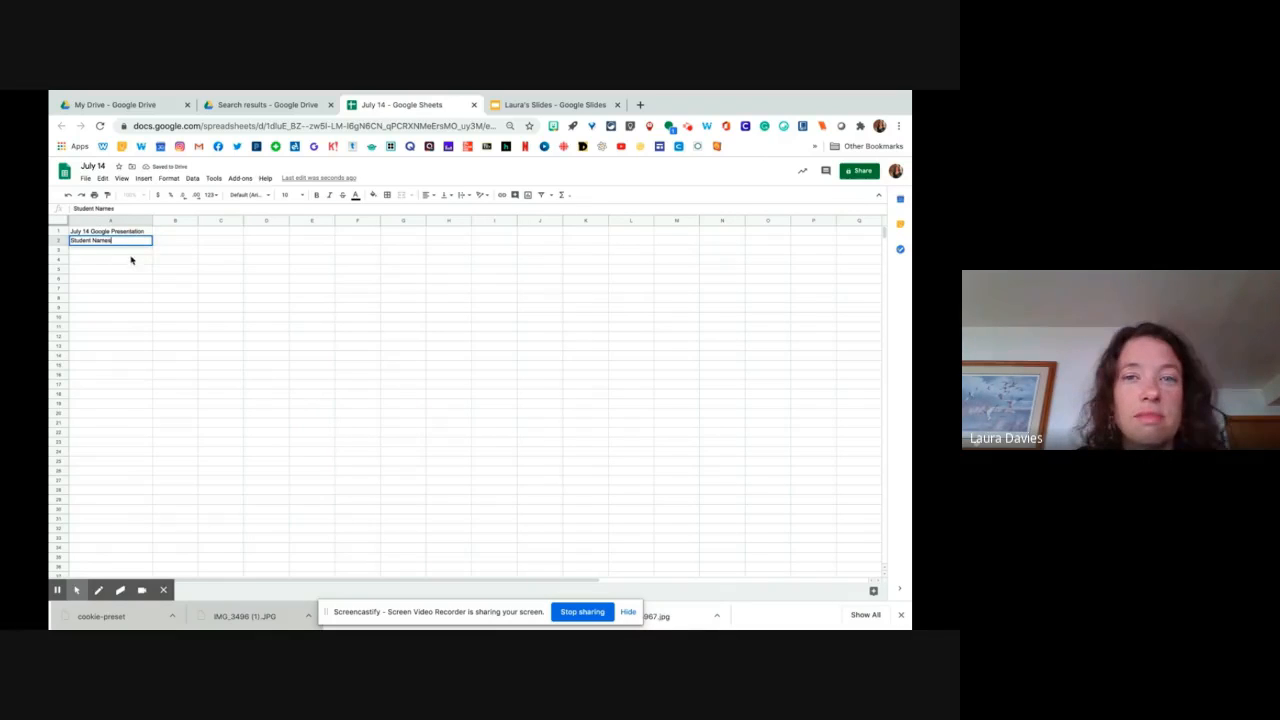
{"action": "key", "text": "Return"}
{"action": "left_click", "coordinate": [107, 241]}
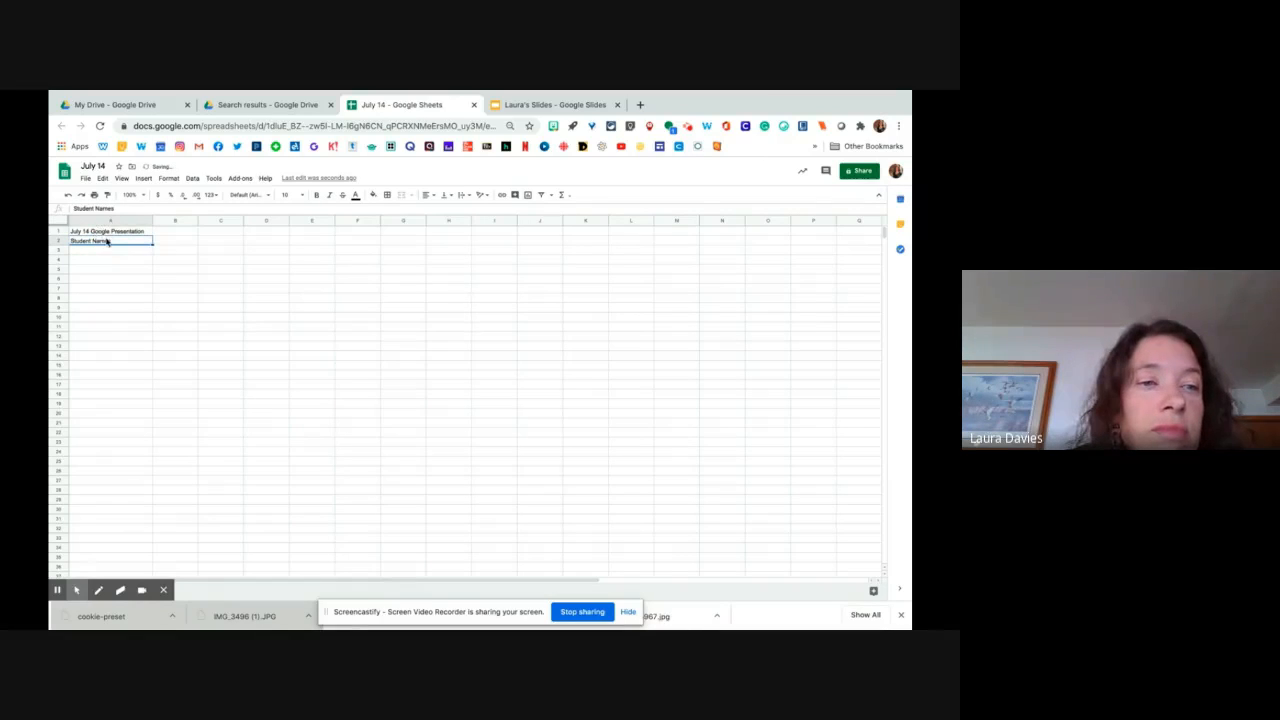
{"action": "left_click", "coordinate": [160, 243]}
{"action": "type", "text": "Reading"}
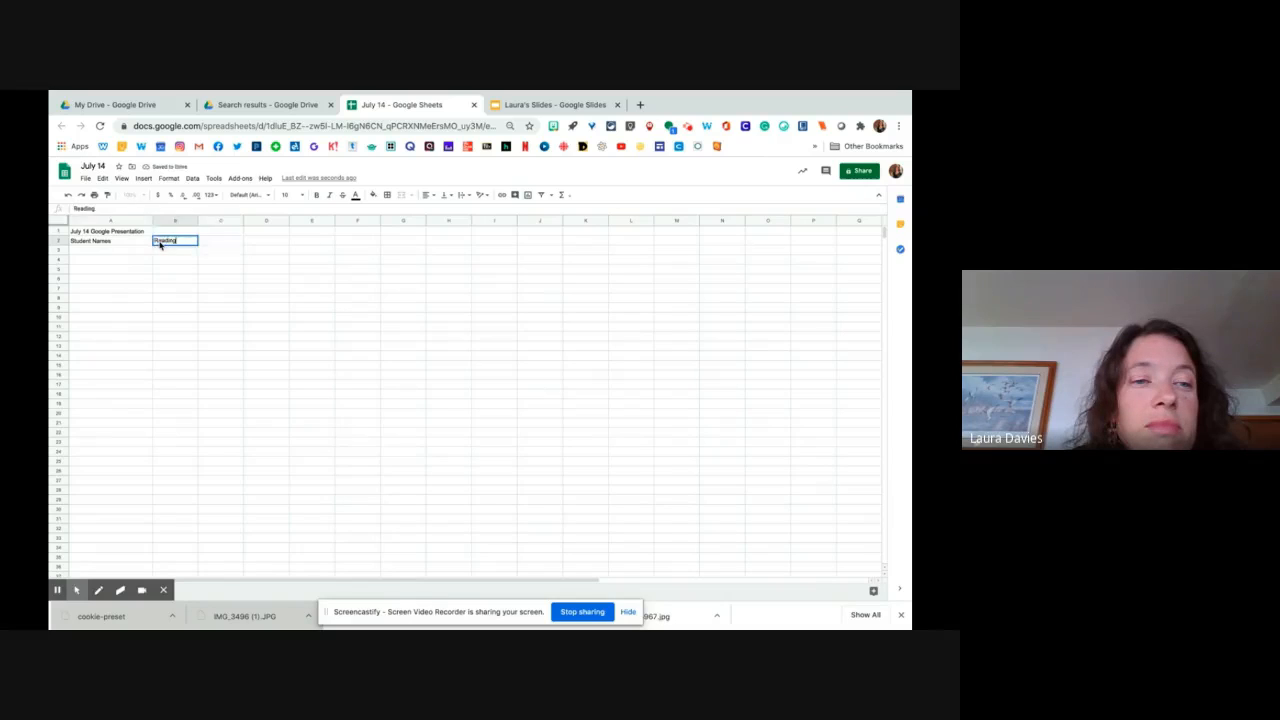
{"action": "key", "text": "Tab"}
{"action": "type", "text": "Writing"}
{"action": "key", "text": "Tab"}
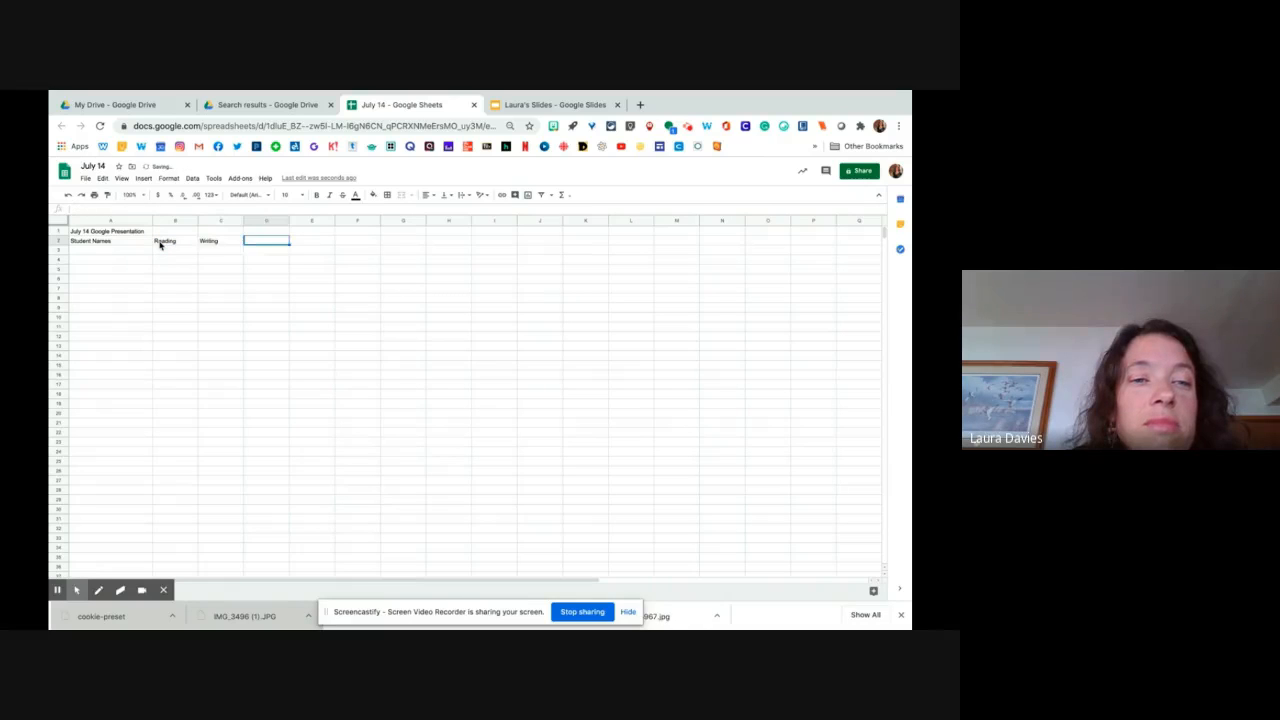
{"action": "type", "text": "Math"}
{"action": "left_click", "coordinate": [129, 288]}
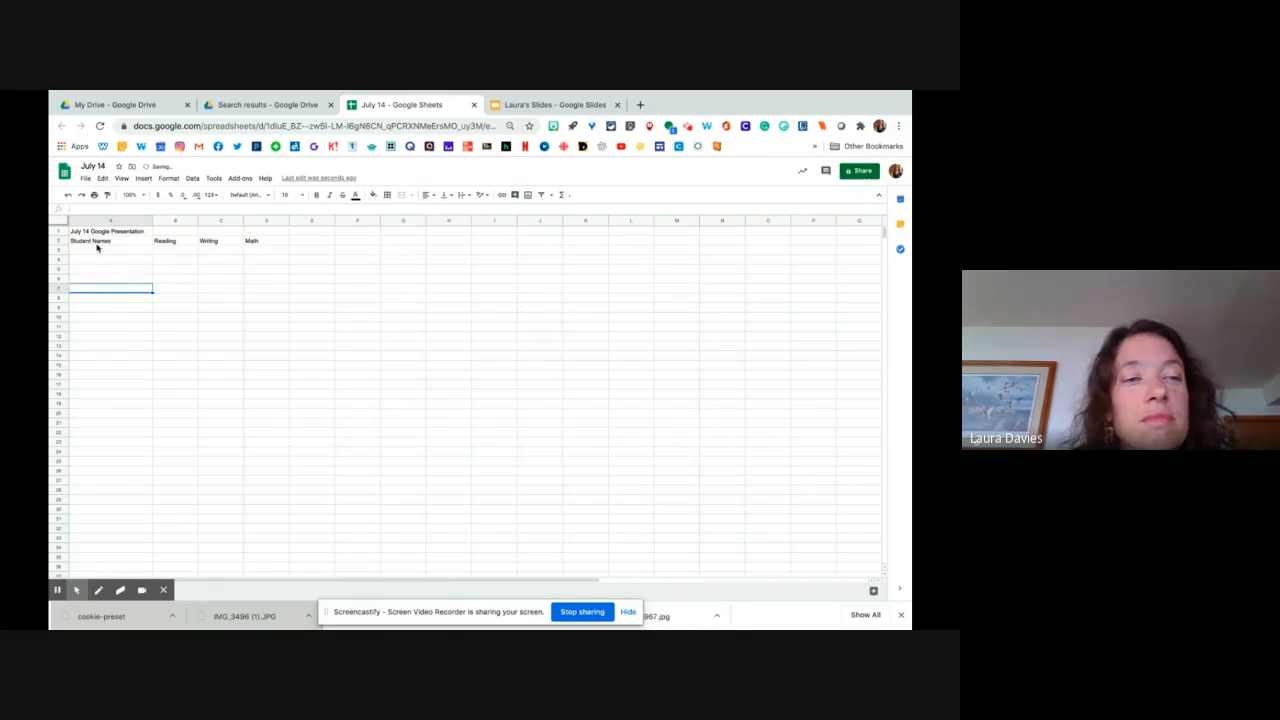
Give the header cells A2:D2 a black fill and white text
{"action": "left_click_drag", "start_coordinate": [97, 246], "coordinate": [266, 241]}
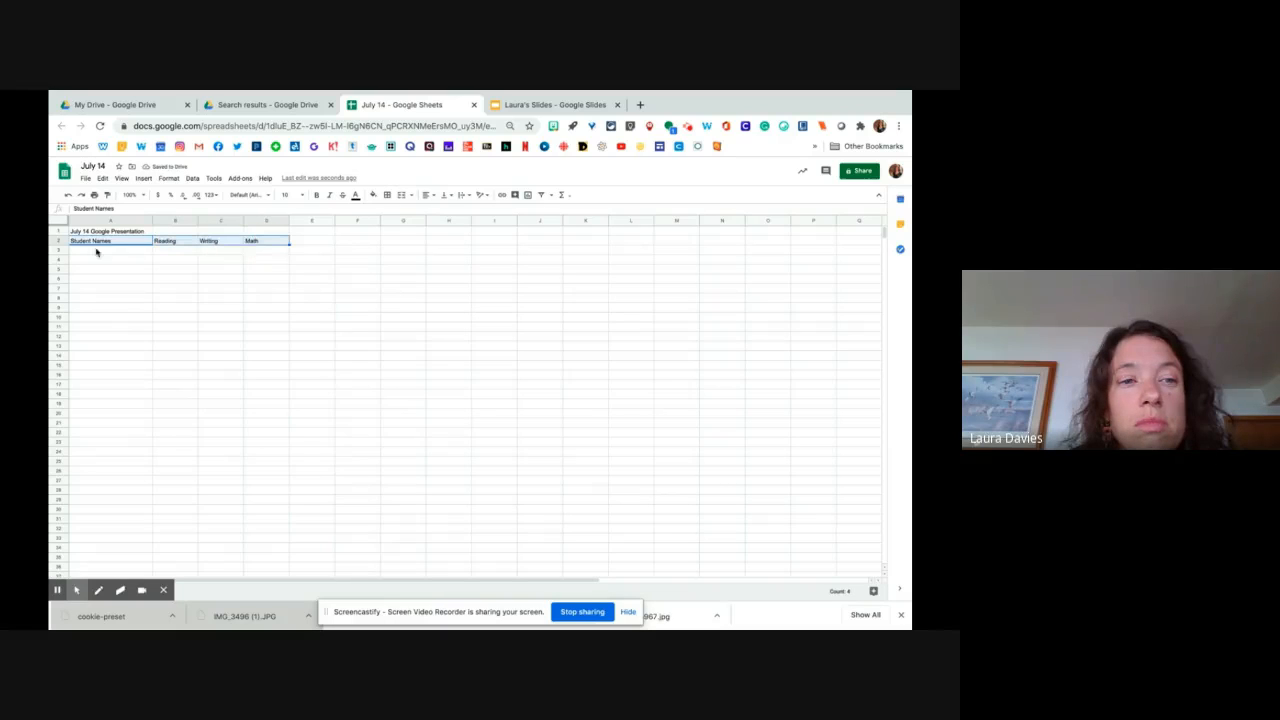
{"action": "left_click", "coordinate": [374, 195]}
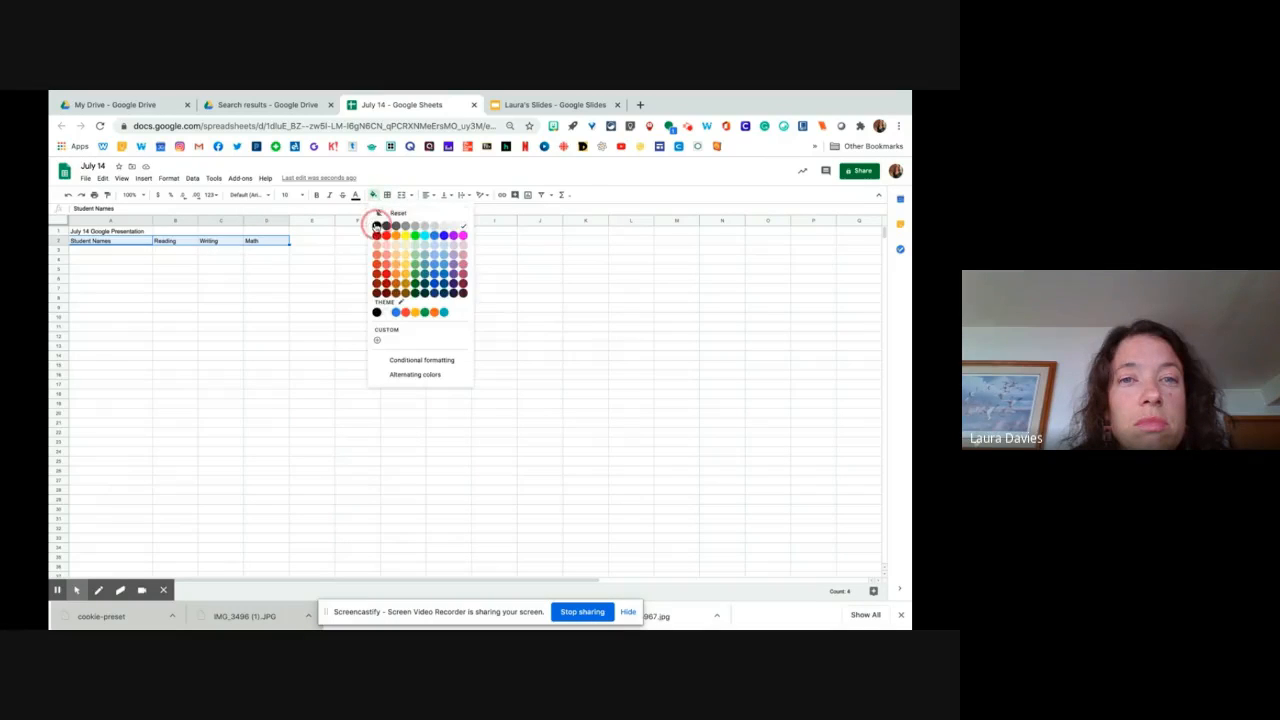
{"action": "left_click", "coordinate": [376, 225]}
{"action": "left_click", "coordinate": [356, 196]}
{"action": "left_click", "coordinate": [445, 224]}
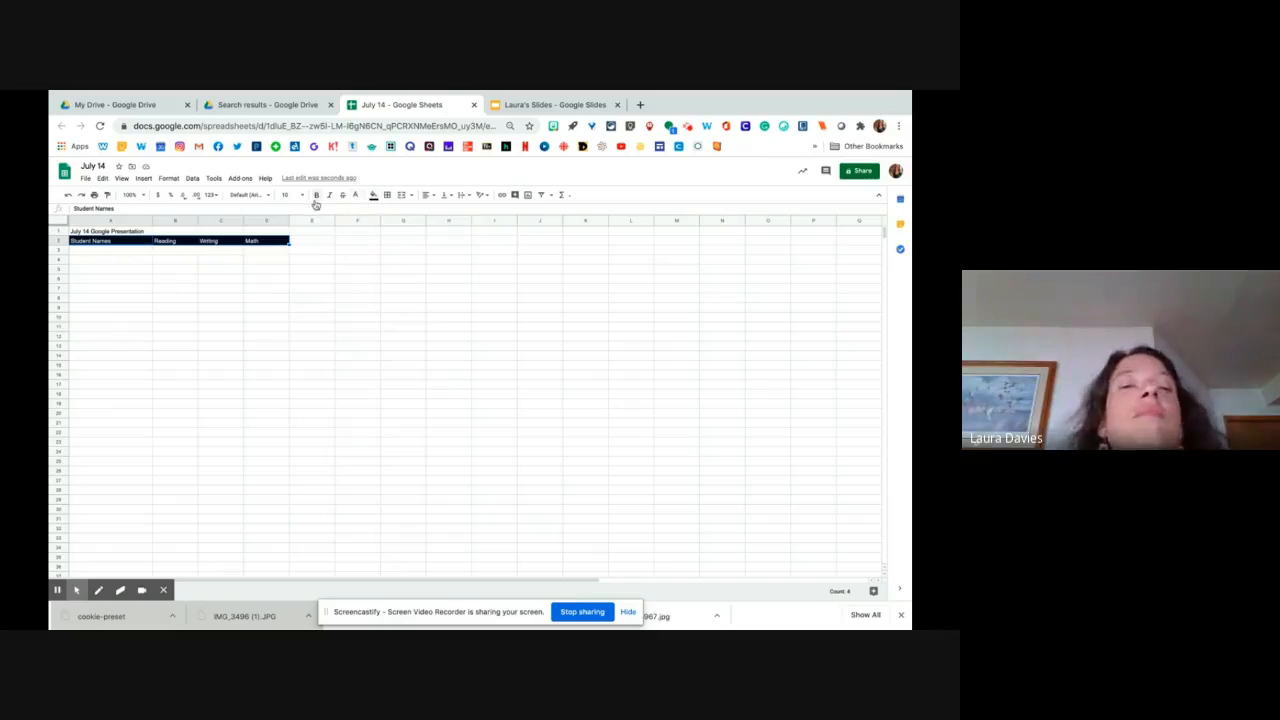
Make the A2:D2 headers bold in the Acme font at size 12
{"action": "left_click", "coordinate": [315, 198]}
{"action": "left_click", "coordinate": [302, 196]}
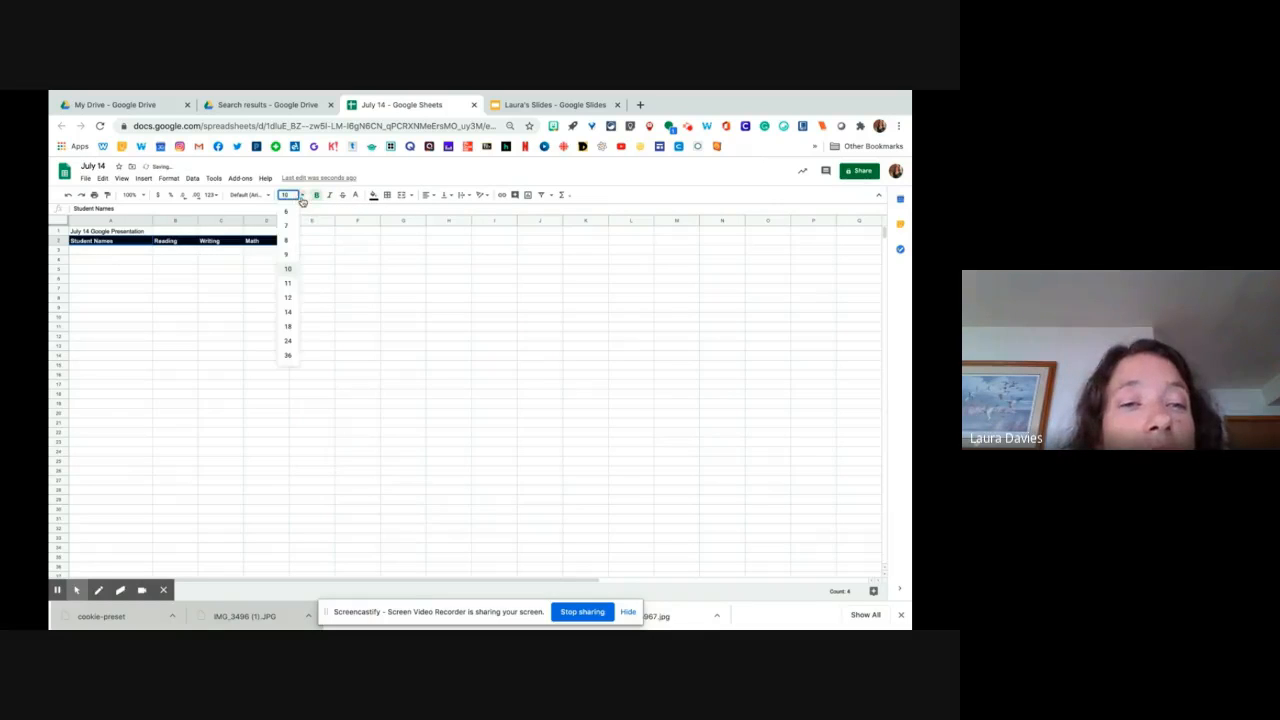
{"action": "left_click", "coordinate": [286, 289]}
{"action": "left_click", "coordinate": [271, 194]}
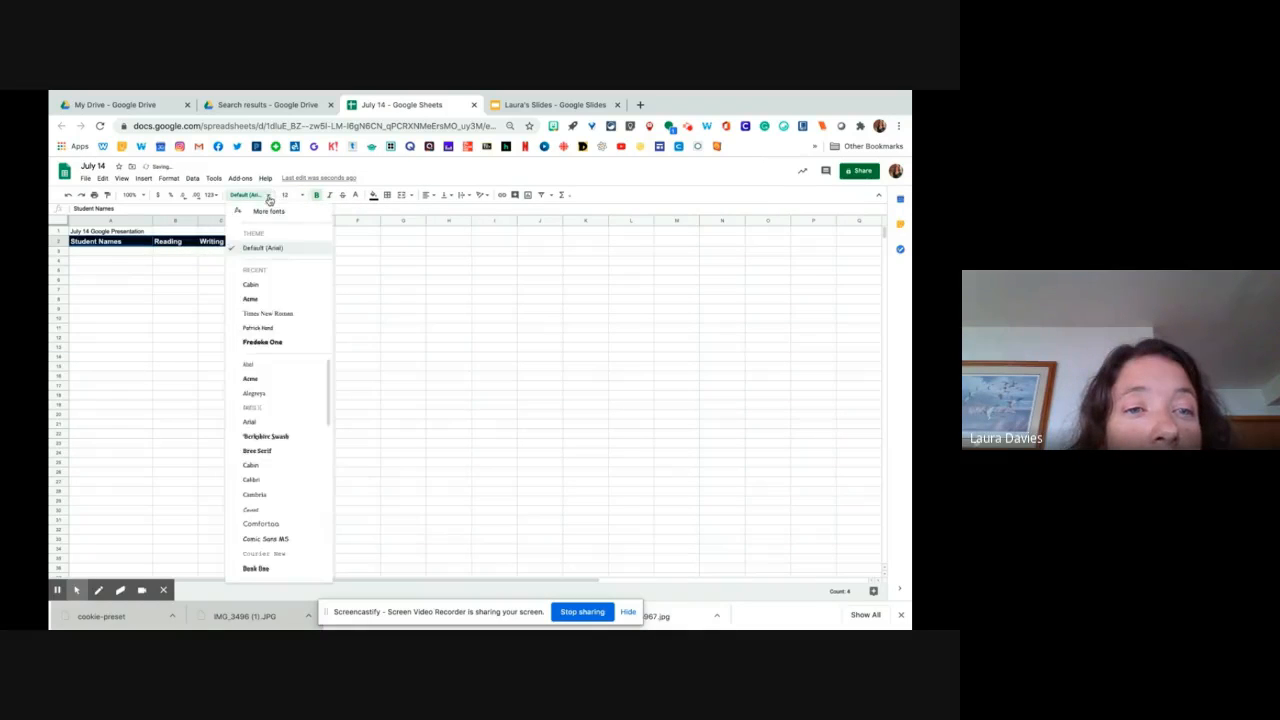
{"action": "left_click", "coordinate": [254, 304]}
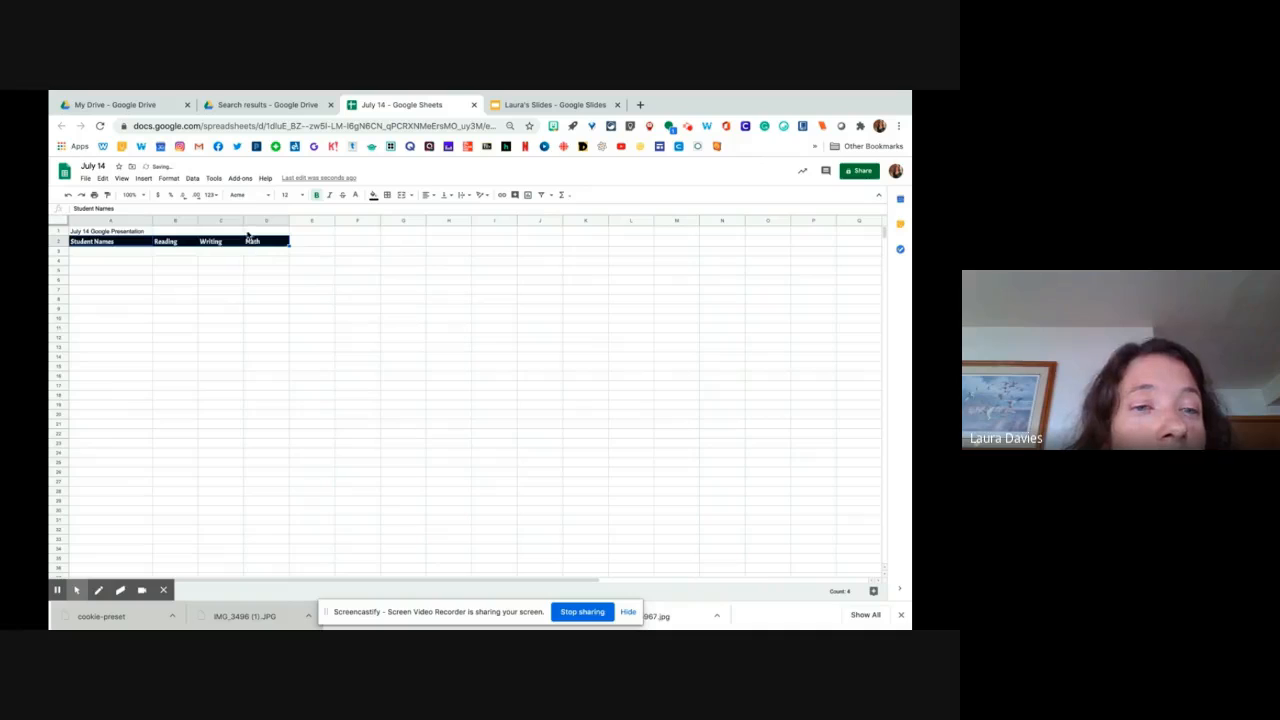
Merge the title row cells A1:D1 into one cell across the table's width
{"action": "left_click_drag", "start_coordinate": [130, 234], "coordinate": [291, 222]}
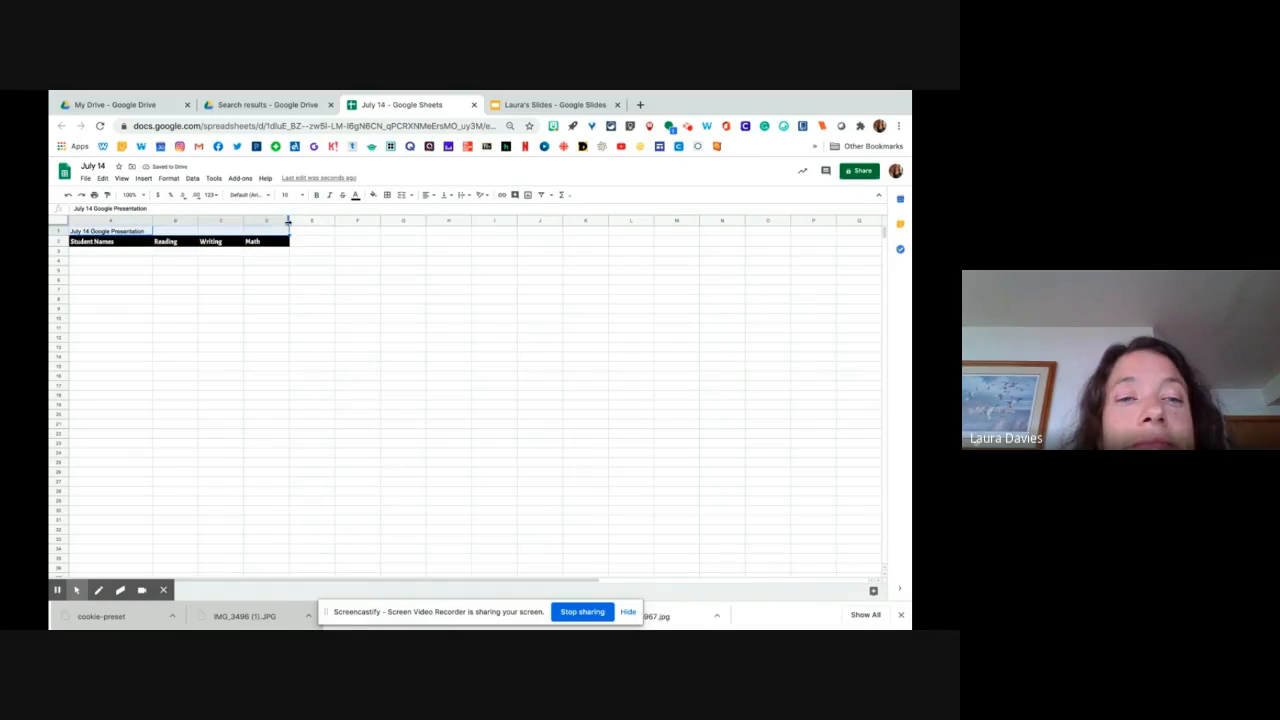
{"action": "left_click", "coordinate": [170, 180]}
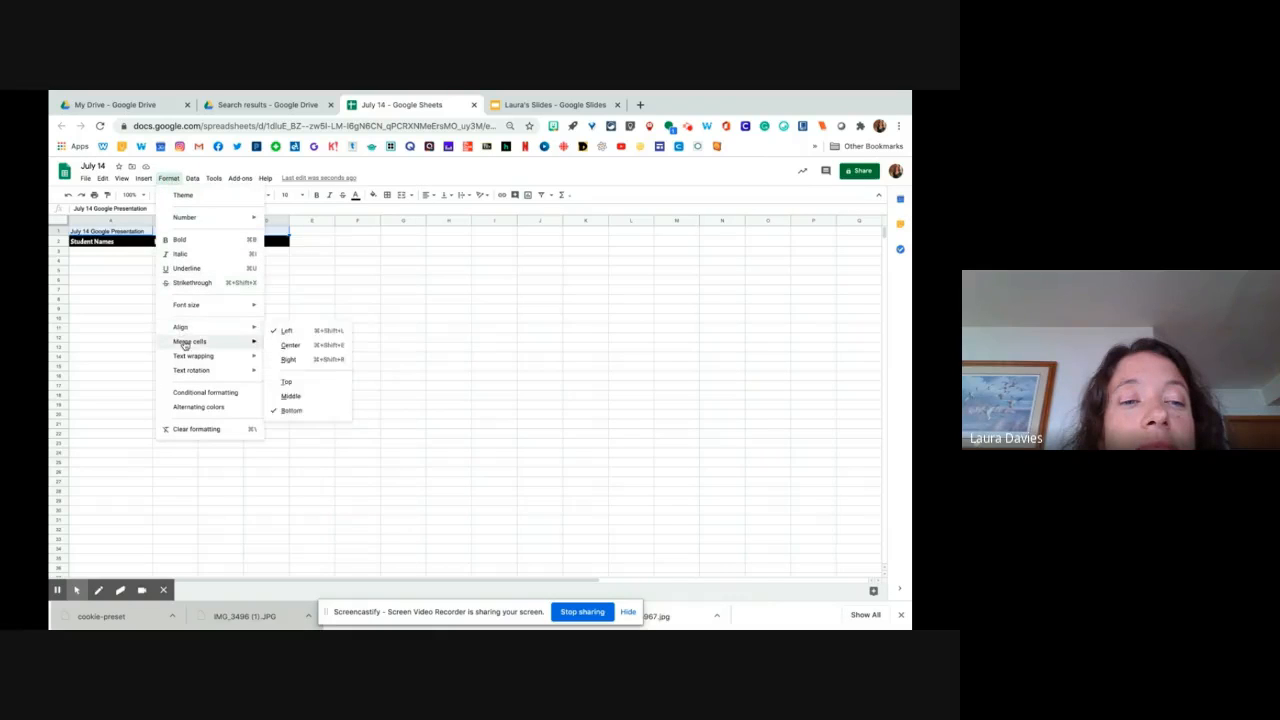
{"action": "mouse_move", "coordinate": [184, 345]}
{"action": "left_click", "coordinate": [283, 357]}
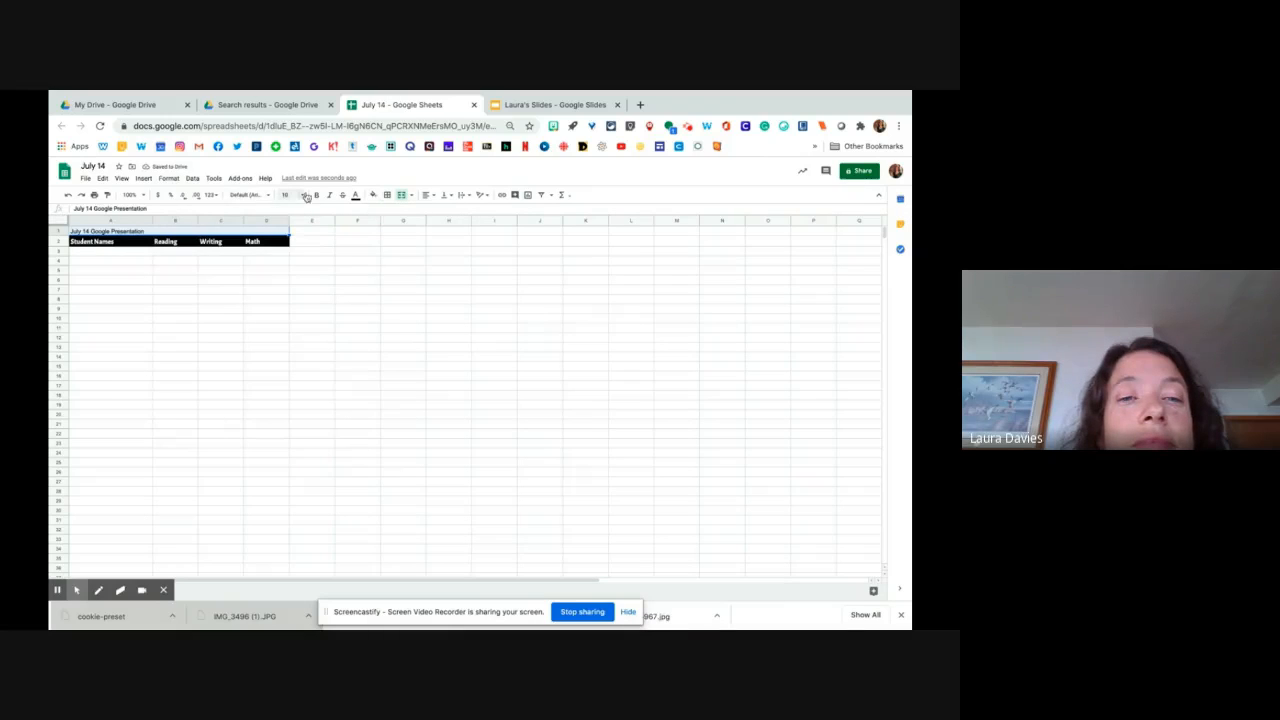
Format the merged title cell in the Acme font at size 14 with a pale yellow fill
{"action": "left_click", "coordinate": [250, 197]}
{"action": "left_click", "coordinate": [249, 285]}
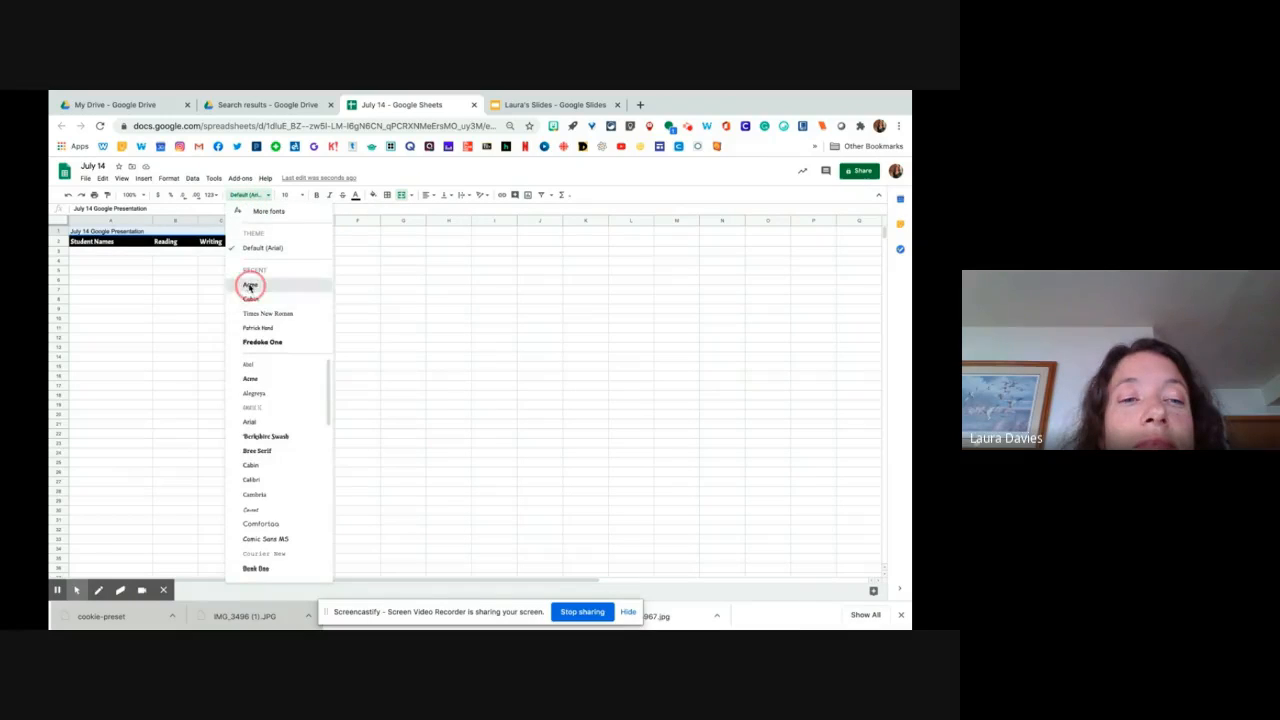
{"action": "left_click", "coordinate": [288, 195]}
{"action": "left_click", "coordinate": [288, 311]}
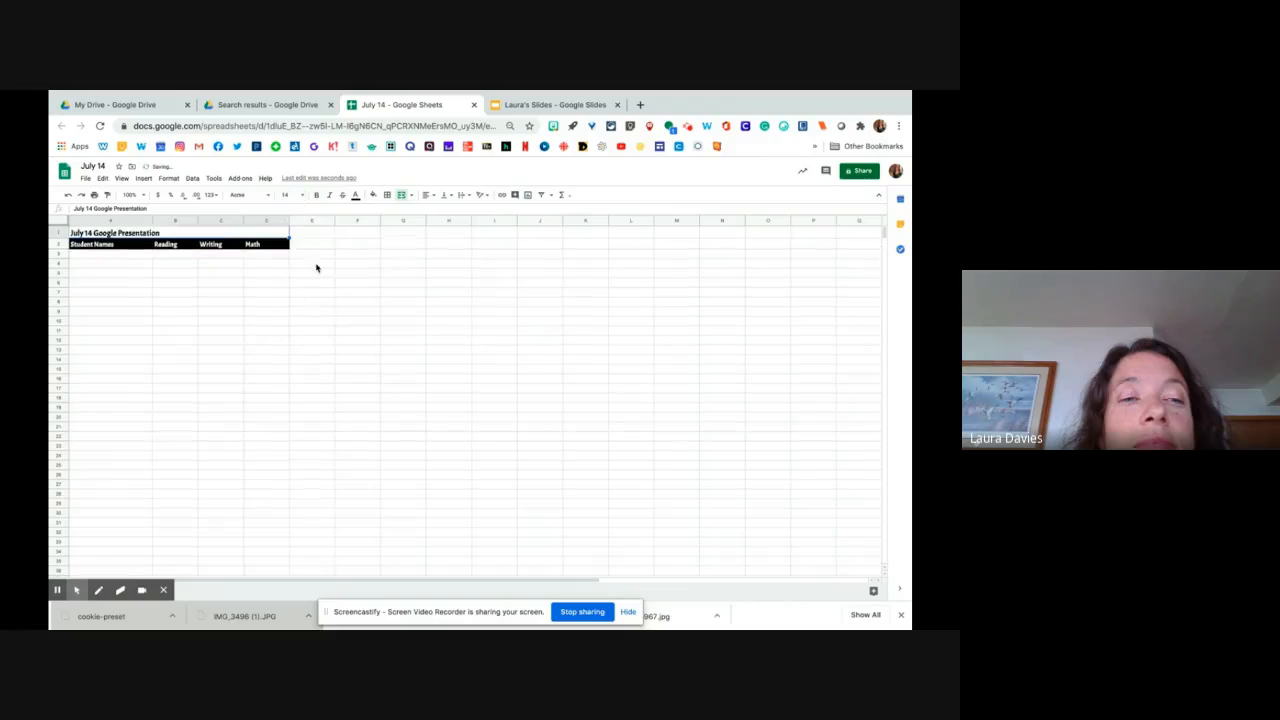
{"action": "left_click", "coordinate": [375, 196]}
{"action": "left_click", "coordinate": [405, 245]}
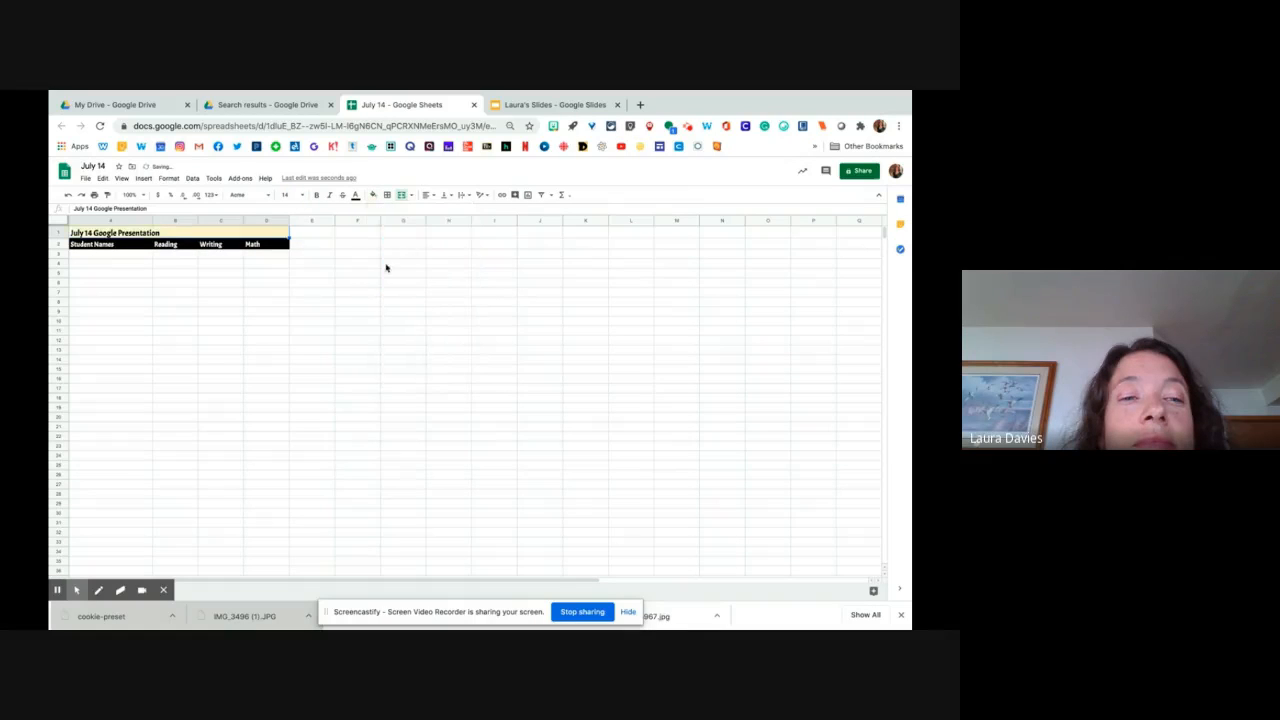
{"action": "left_click", "coordinate": [386, 265]}
Enter four student first names under Student Names in cells A3 to A6
{"action": "left_click", "coordinate": [123, 257]}
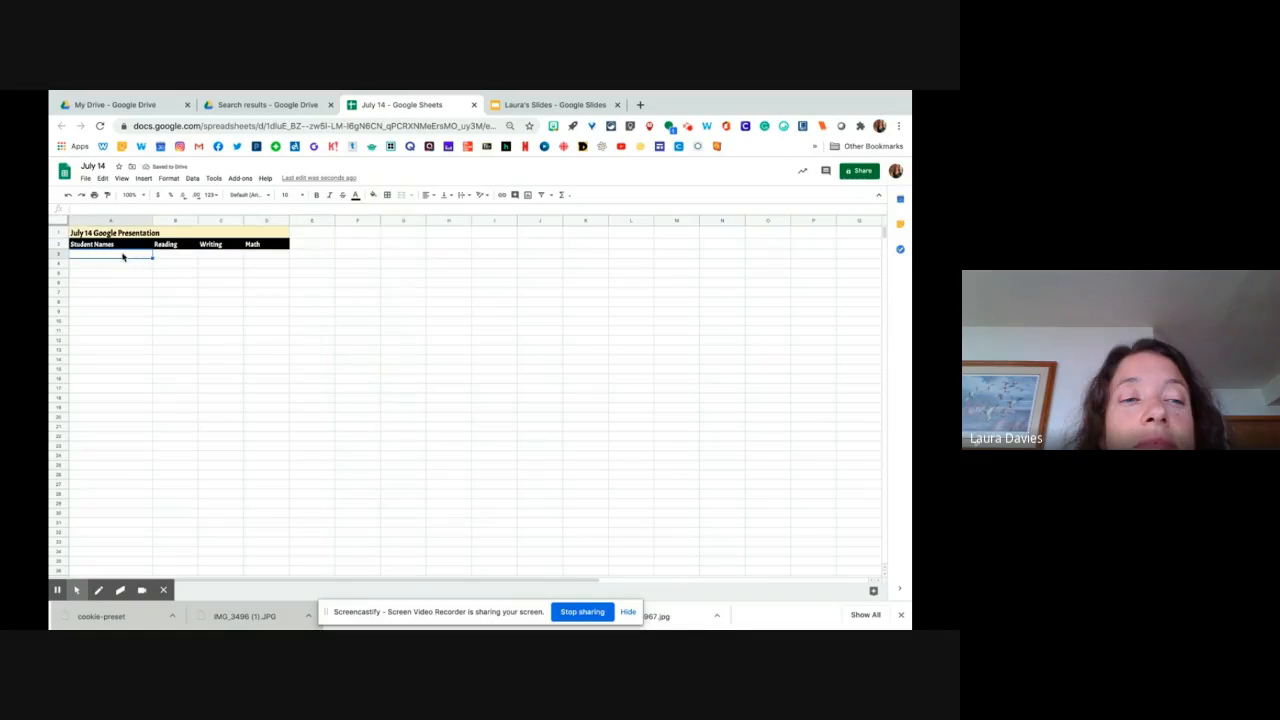
{"action": "type", "text": "QW"}
{"action": "type", "text": "insto"}
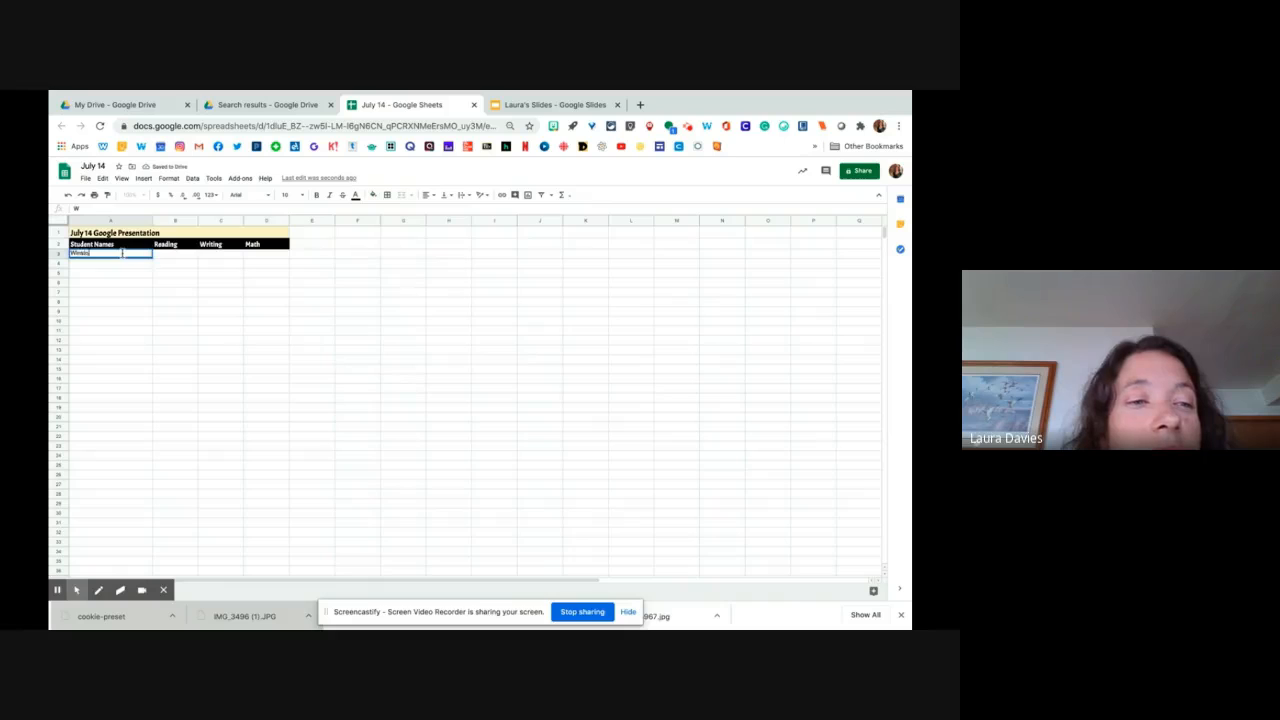
{"action": "type", "text": "n"}
{"action": "key", "text": "Return"}
{"action": "type", "text": "Laura"}
{"action": "key", "text": "Return"}
{"action": "type", "text": "Madelyn"}
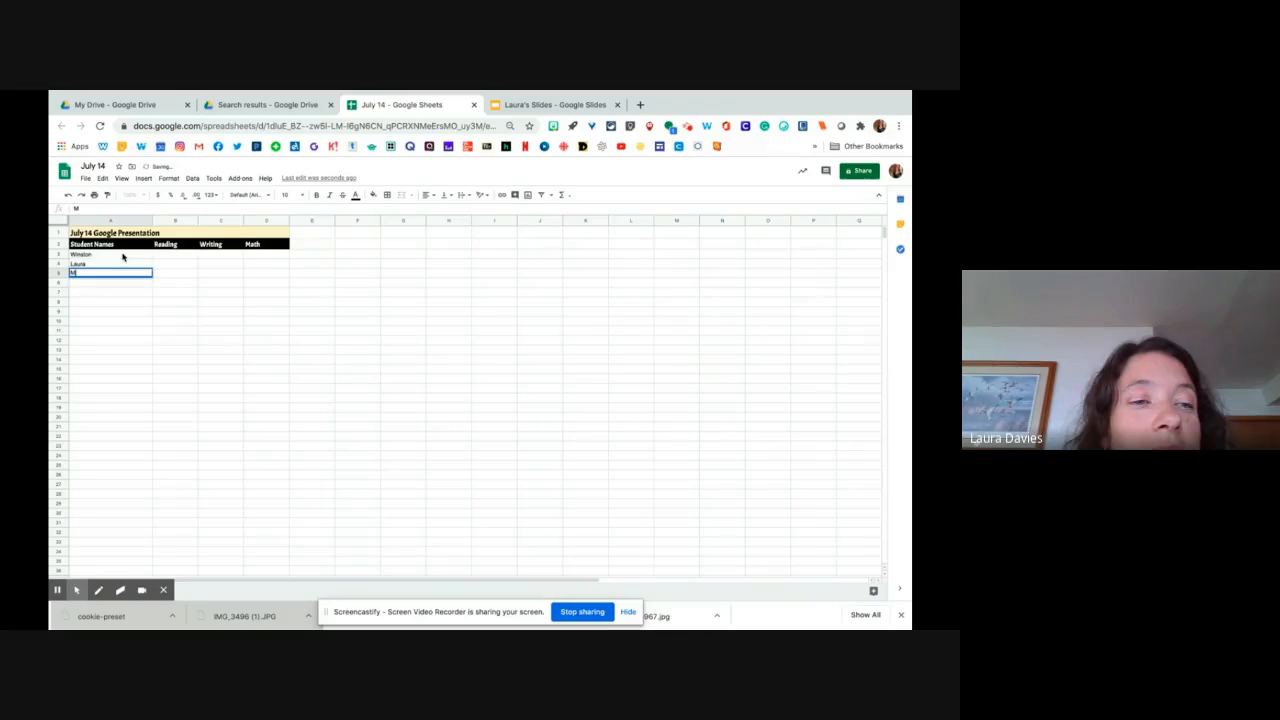
{"action": "key", "text": "Return"}
{"action": "type", "text": "Quint"}
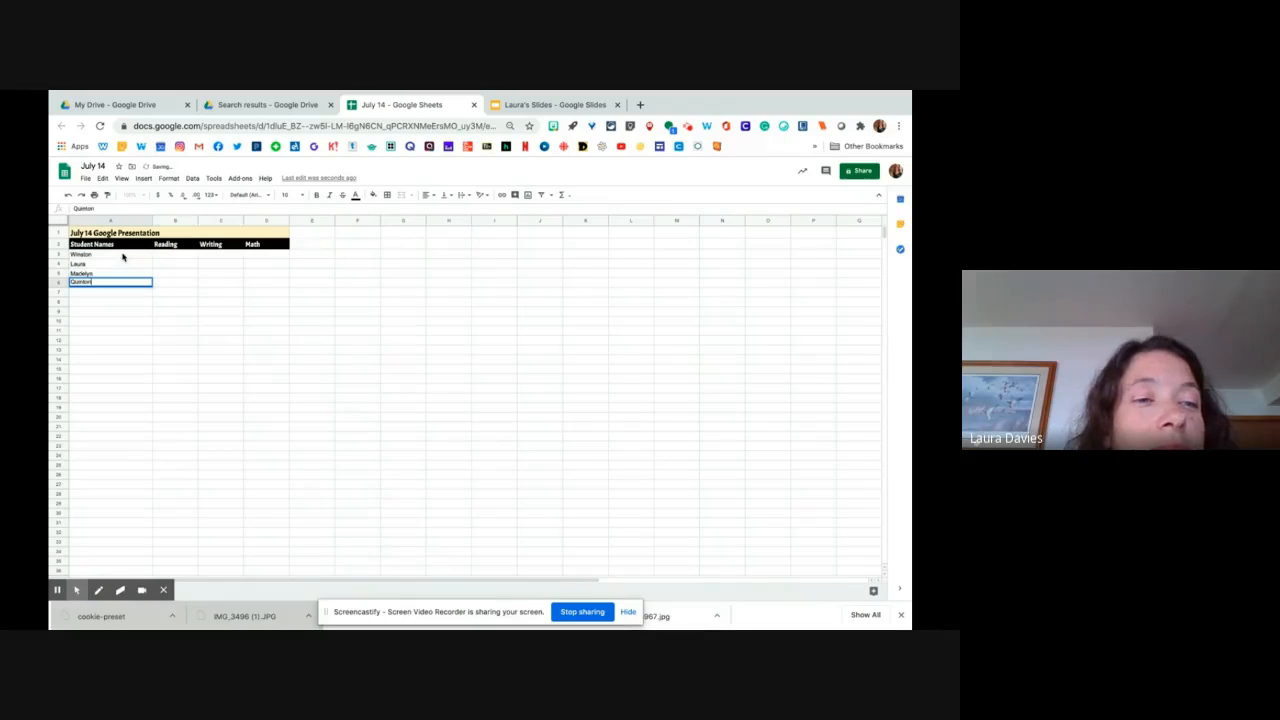
{"action": "type", "text": "on"}
Fill the Reading column in B3 to B6 with Shouting at the Rain, Patina, Hidden Figures and Enginerds
{"action": "left_click", "coordinate": [178, 254]}
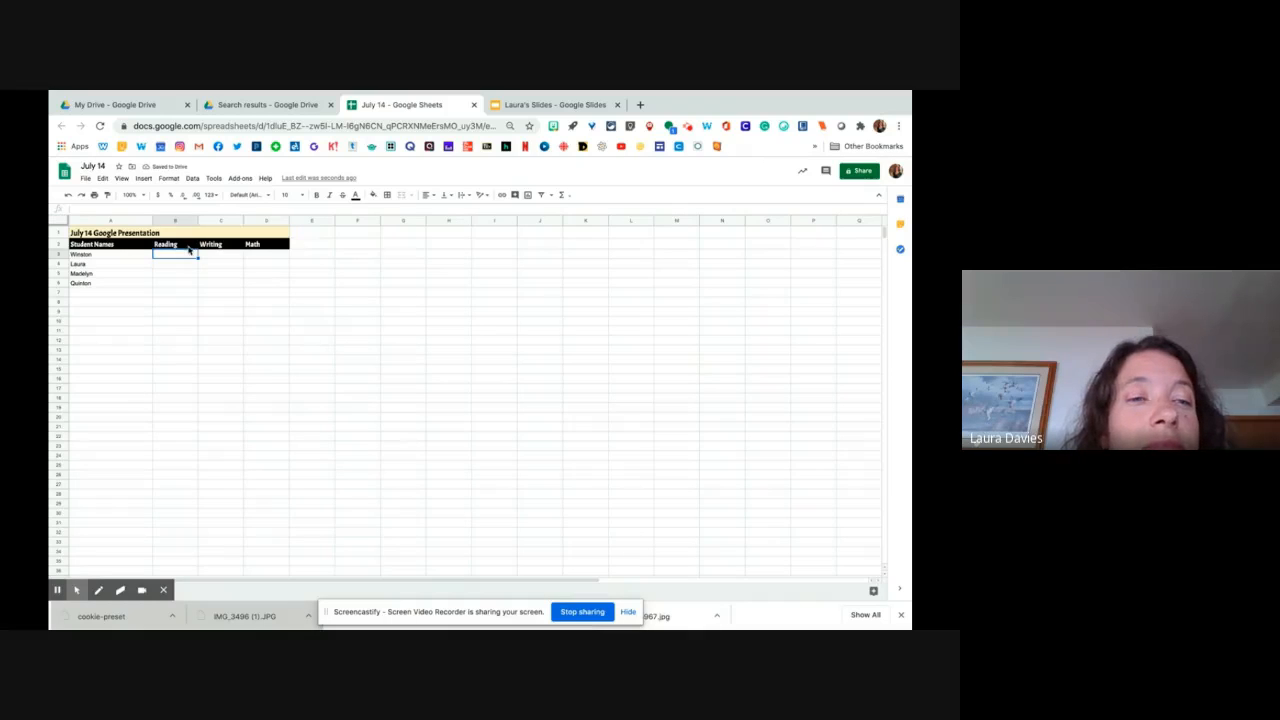
{"action": "type", "text": "Shoutin"}
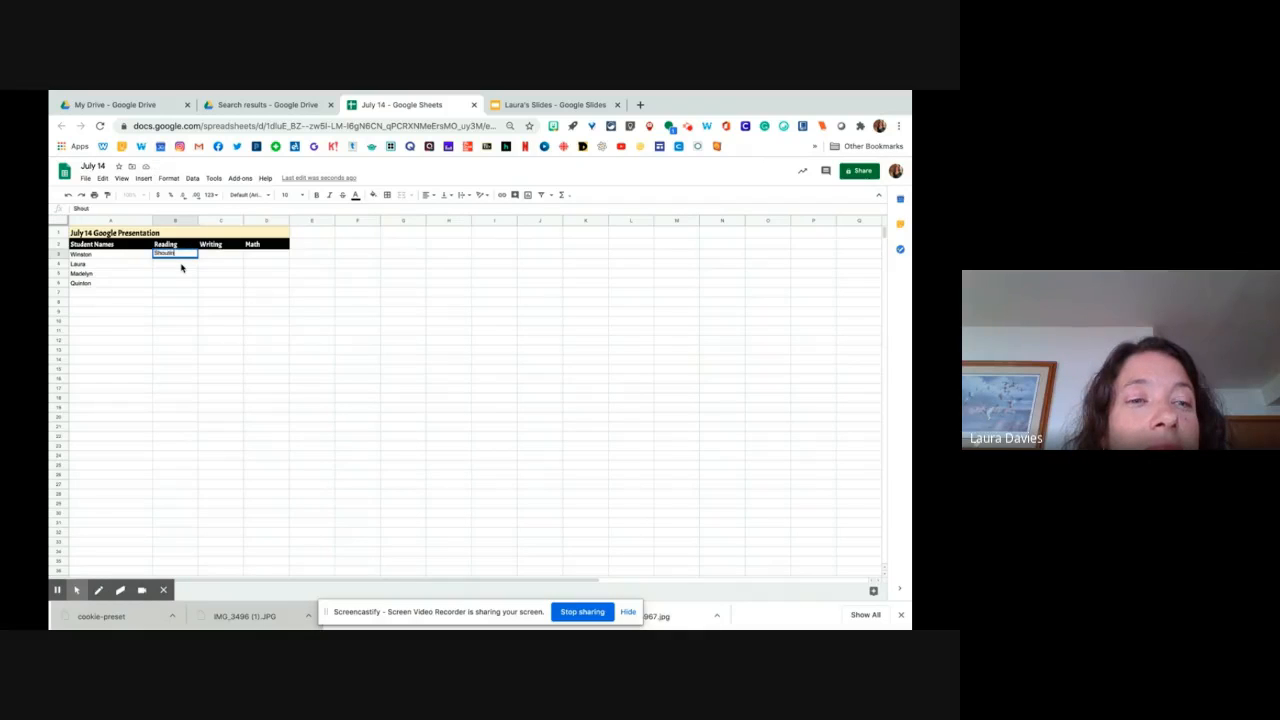
{"action": "type", "text": "g at the P"}
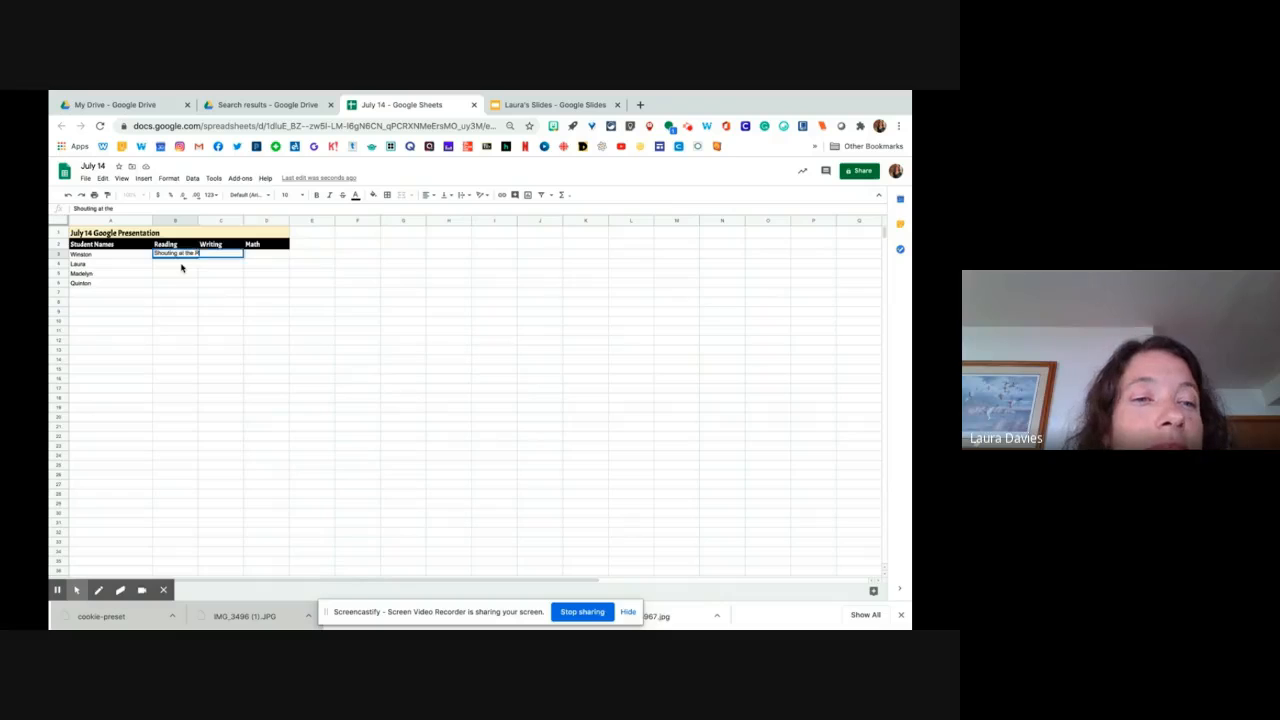
{"action": "type", "text": "ain"}
{"action": "key", "text": "Return"}
{"action": "type", "text": "Paint"}
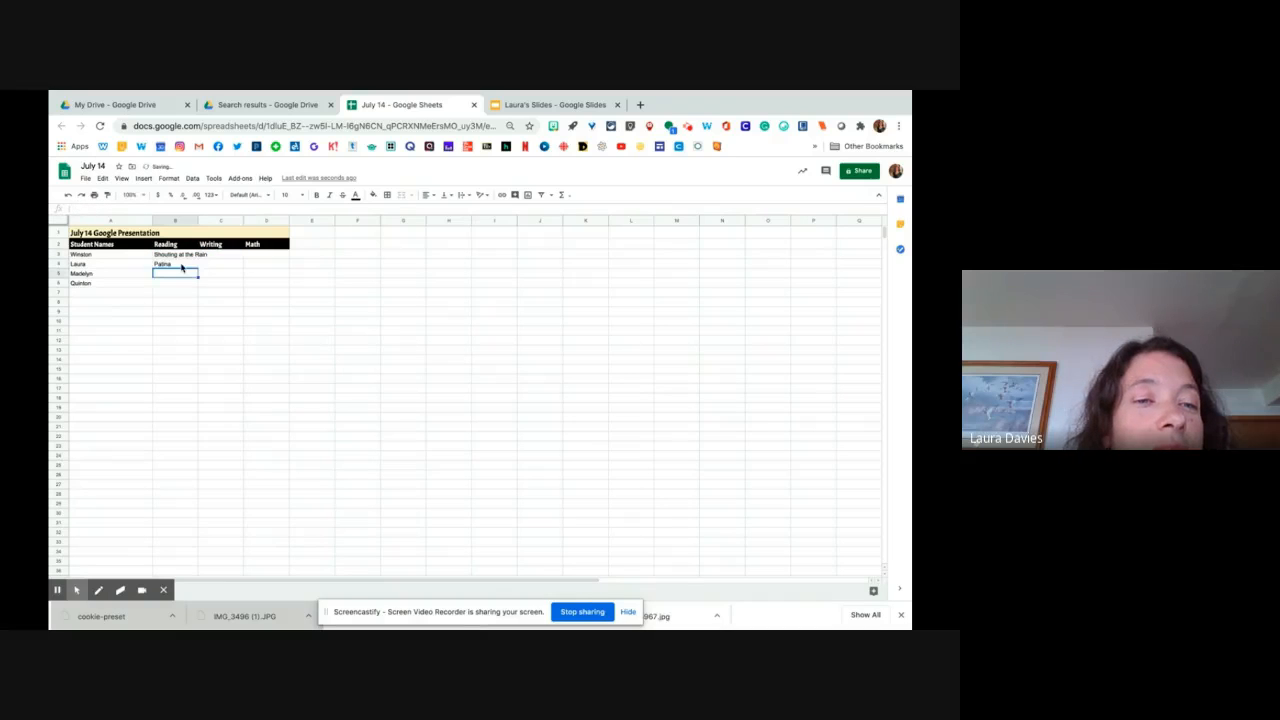
{"action": "key", "text": "Return"}
{"action": "type", "text": "Hidden Figure"}
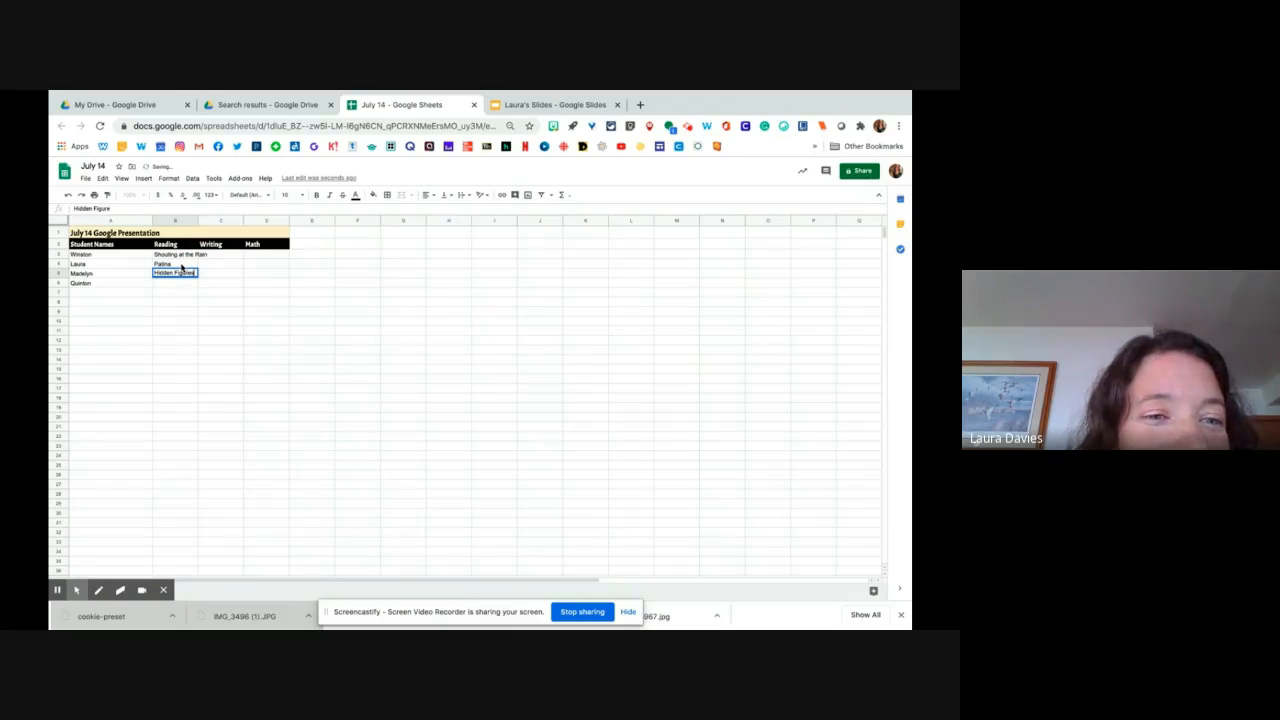
{"action": "type", "text": "s"}
{"action": "key", "text": "Return"}
{"action": "type", "text": "Enginer"}
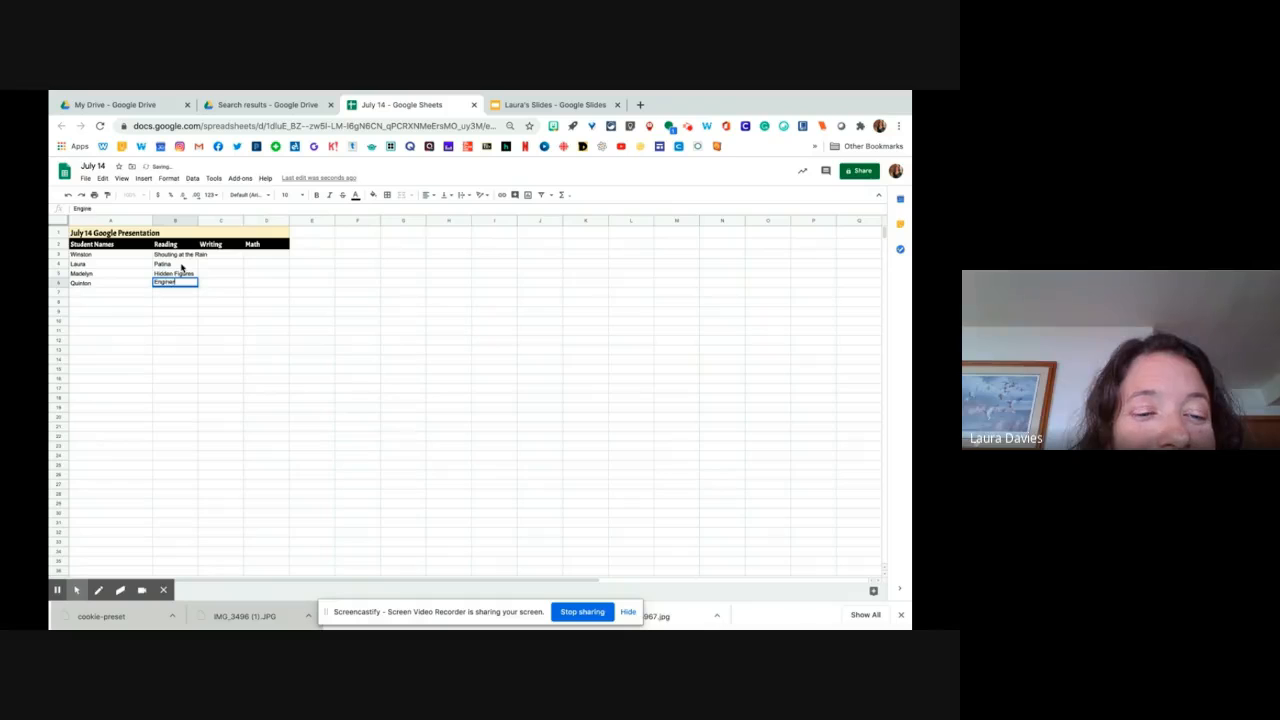
{"action": "key", "text": "Return"}
Widen the Reading column so that the longest book title fits inside its cell
{"action": "left_click", "coordinate": [186, 258]}
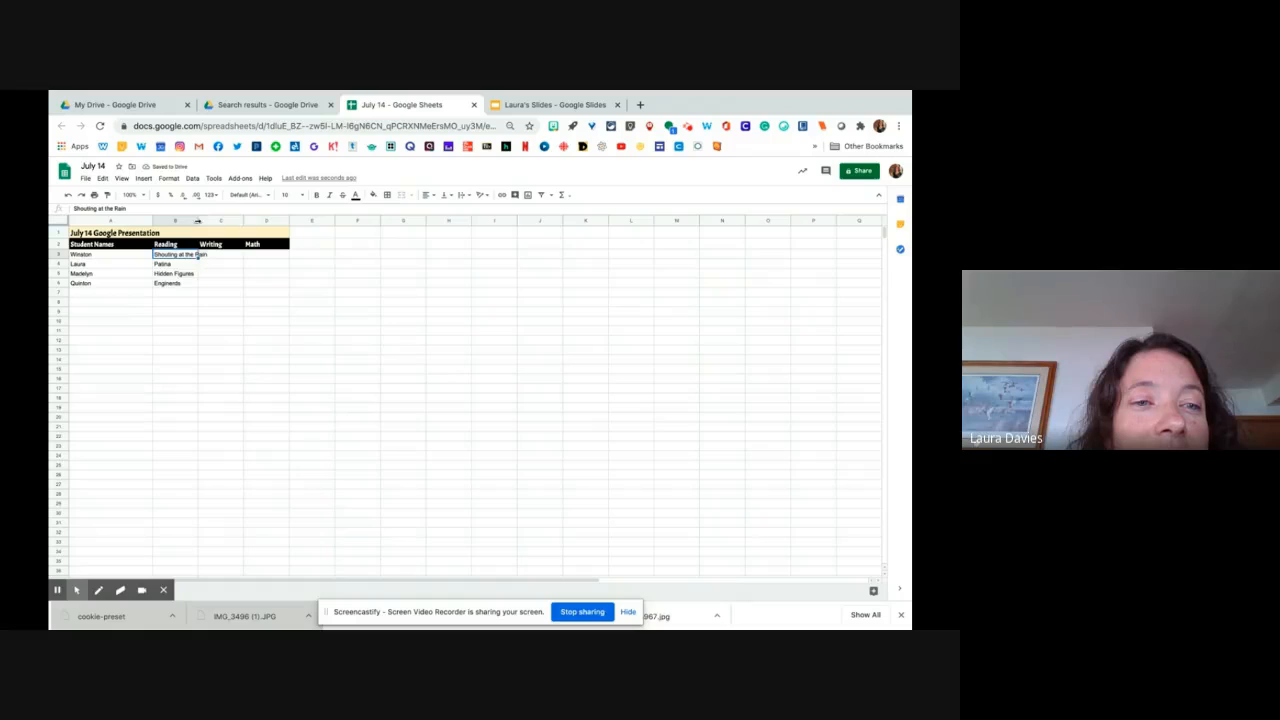
{"action": "left_click_drag", "start_coordinate": [198, 220], "coordinate": [220, 220]}
{"action": "left_click", "coordinate": [203, 266]}
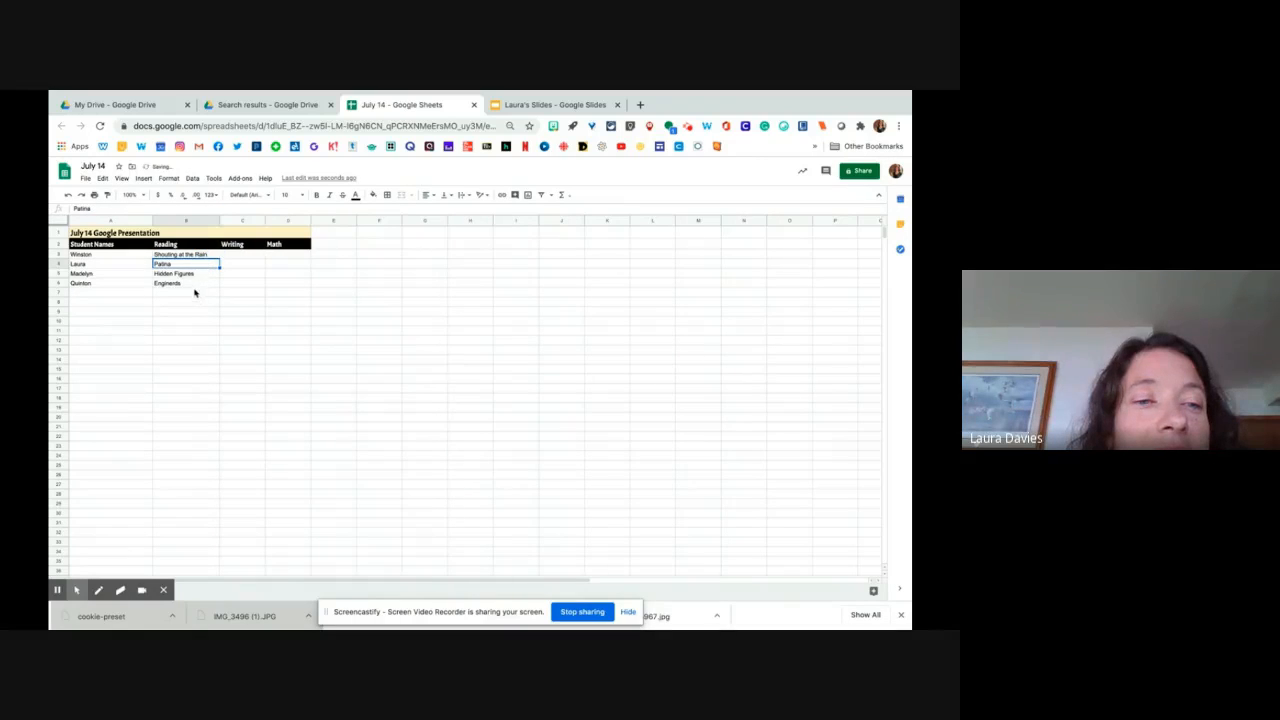
Extend the Patina entry in B4 to read "Patina- lost the book, called mom and still looking for it"
{"action": "double_click", "coordinate": [185, 263]}
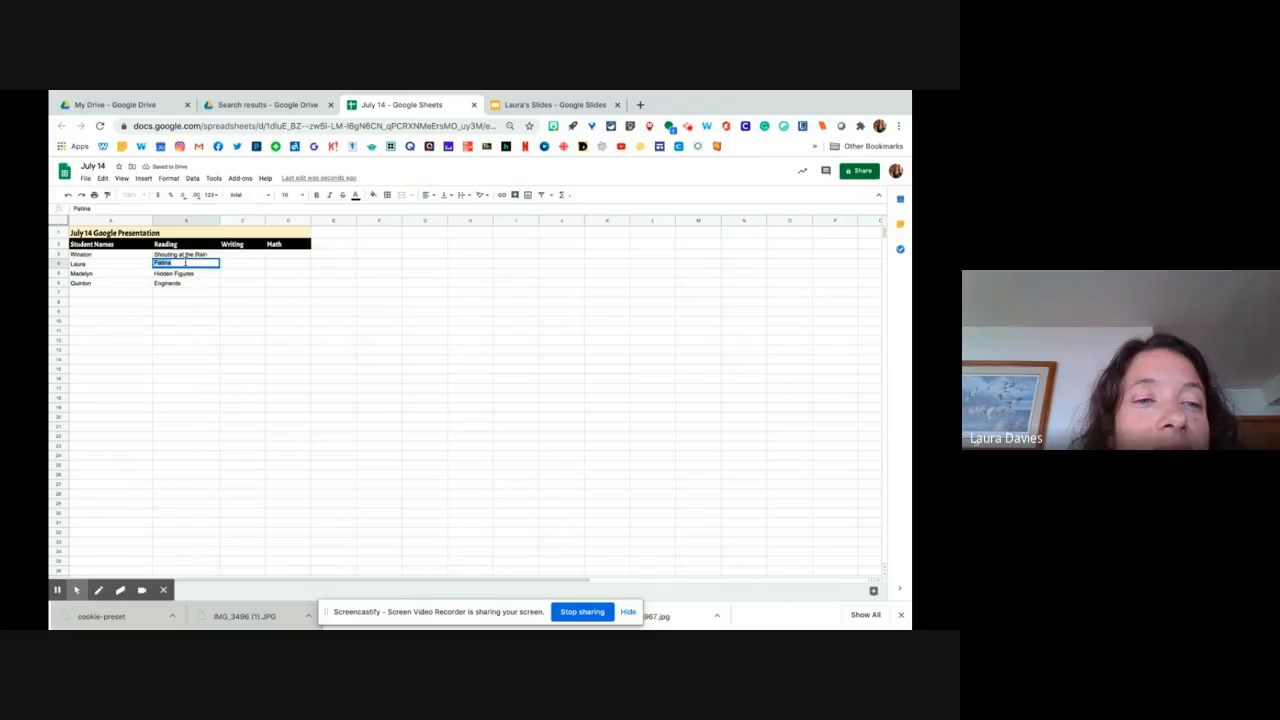
{"action": "type", "text": "- I"}
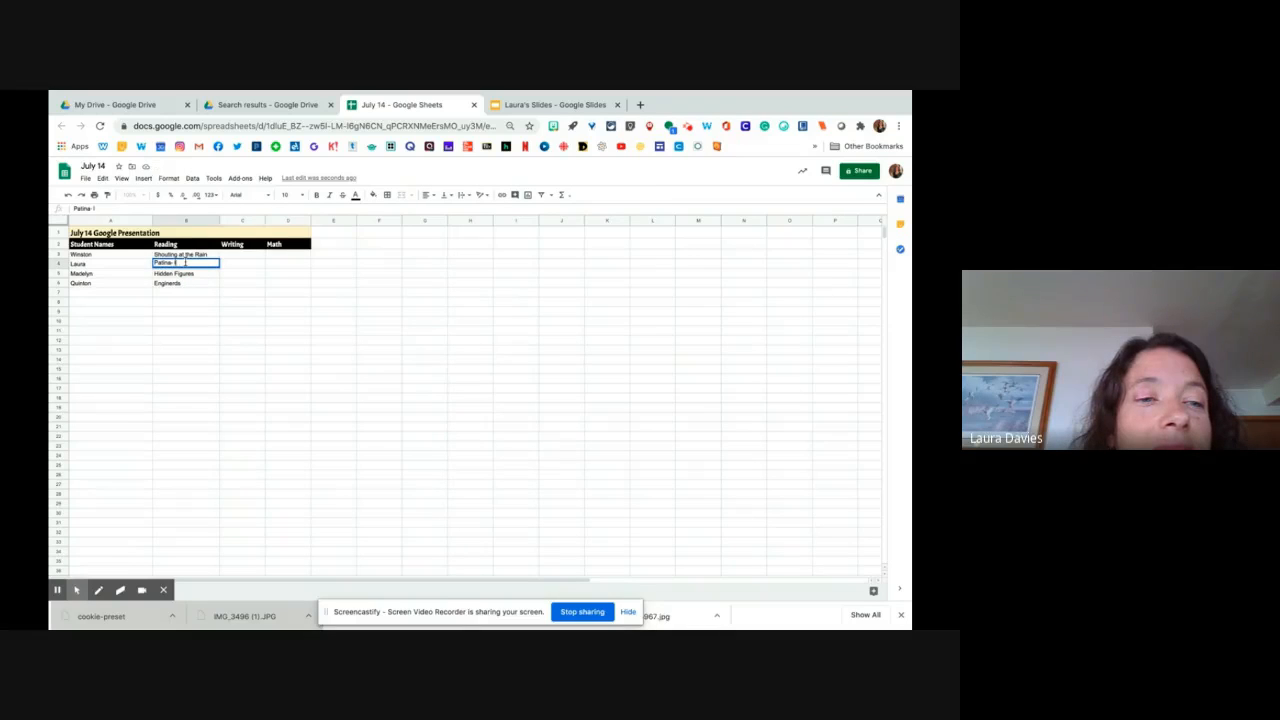
{"action": "type", "text": "ost the book, called mom and"}
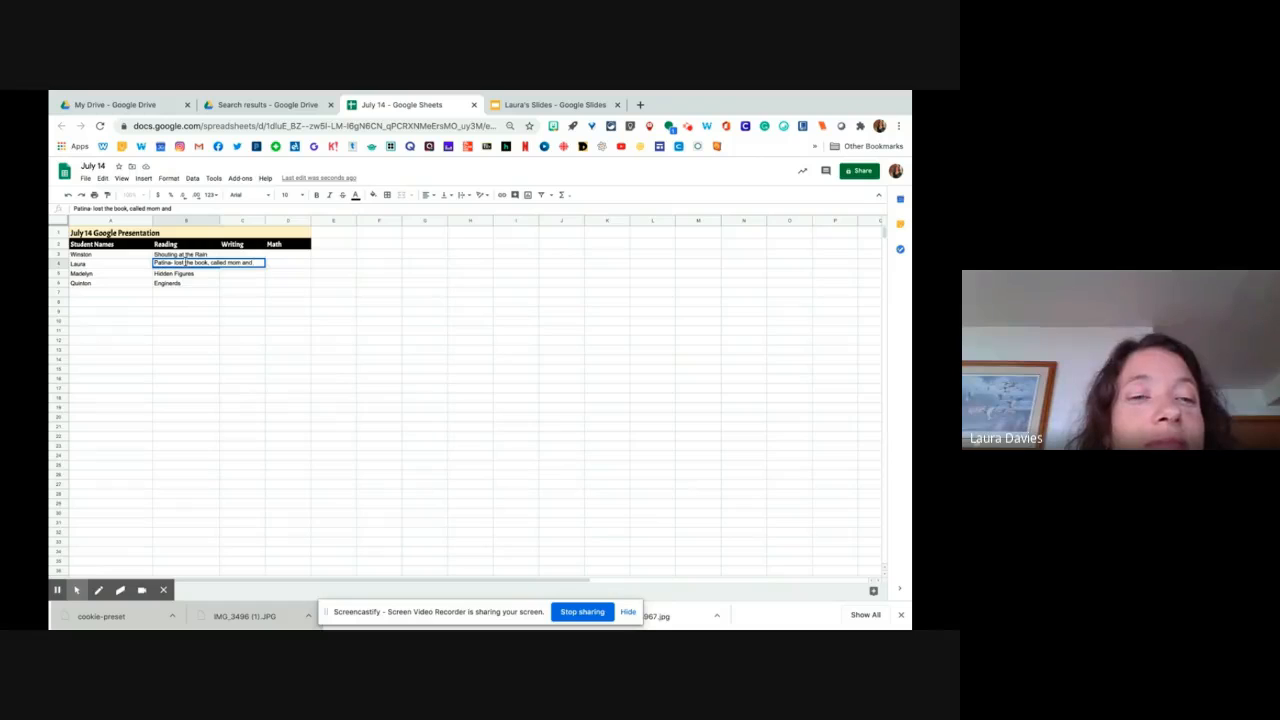
{"action": "type", "text": " still looking for it"}
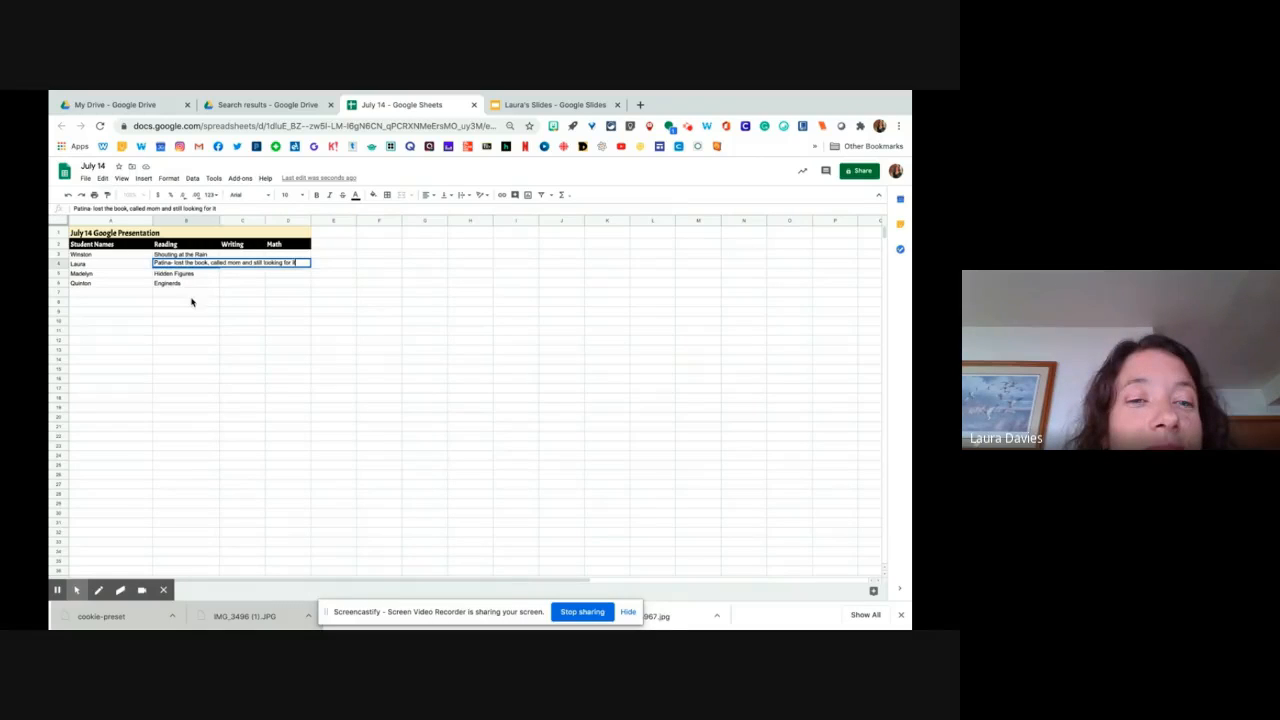
{"action": "left_click", "coordinate": [191, 301]}
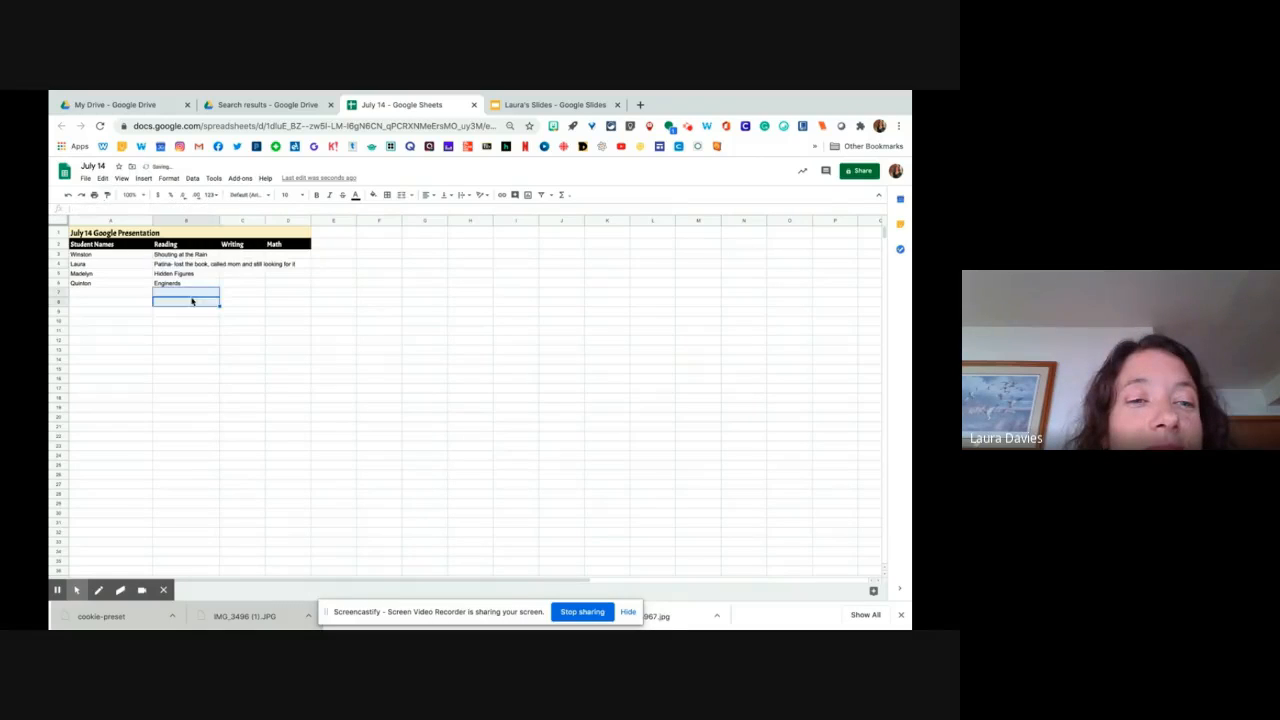
{"action": "left_click", "coordinate": [201, 265]}
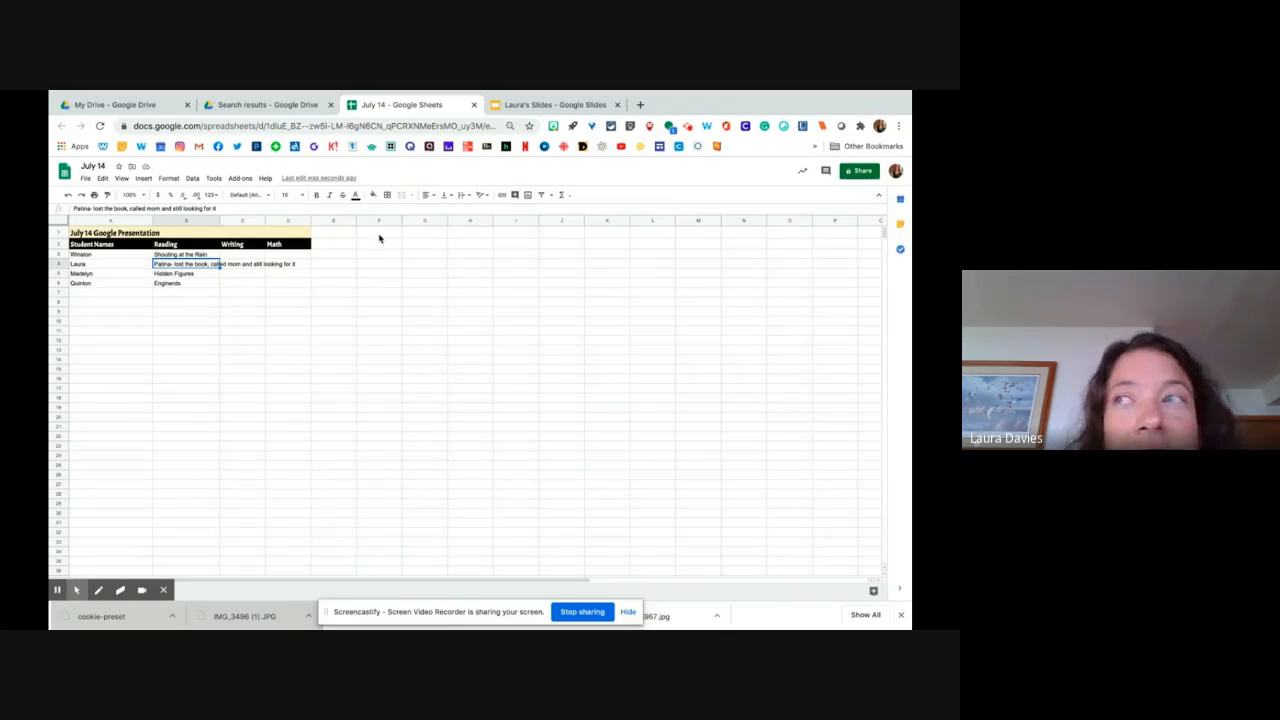
Turn on text wrapping for the long Patina note in cell B4
{"action": "left_click", "coordinate": [471, 197]}
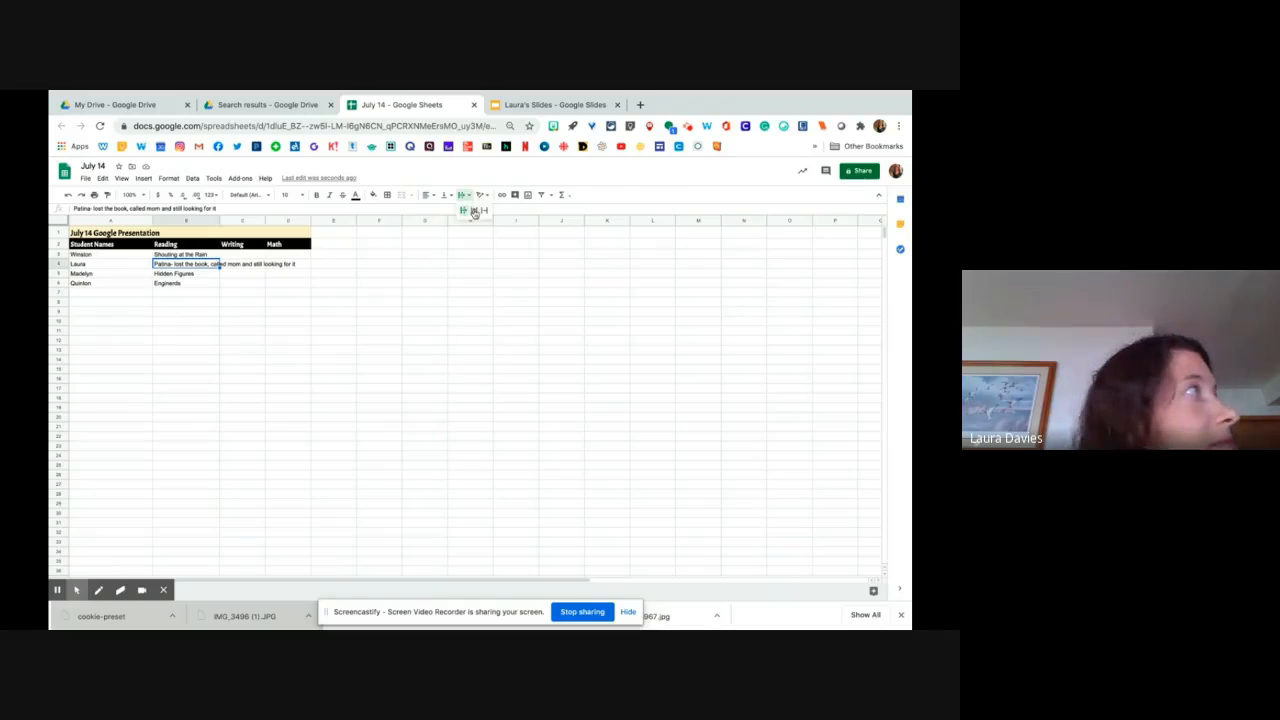
{"action": "left_click", "coordinate": [474, 211]}
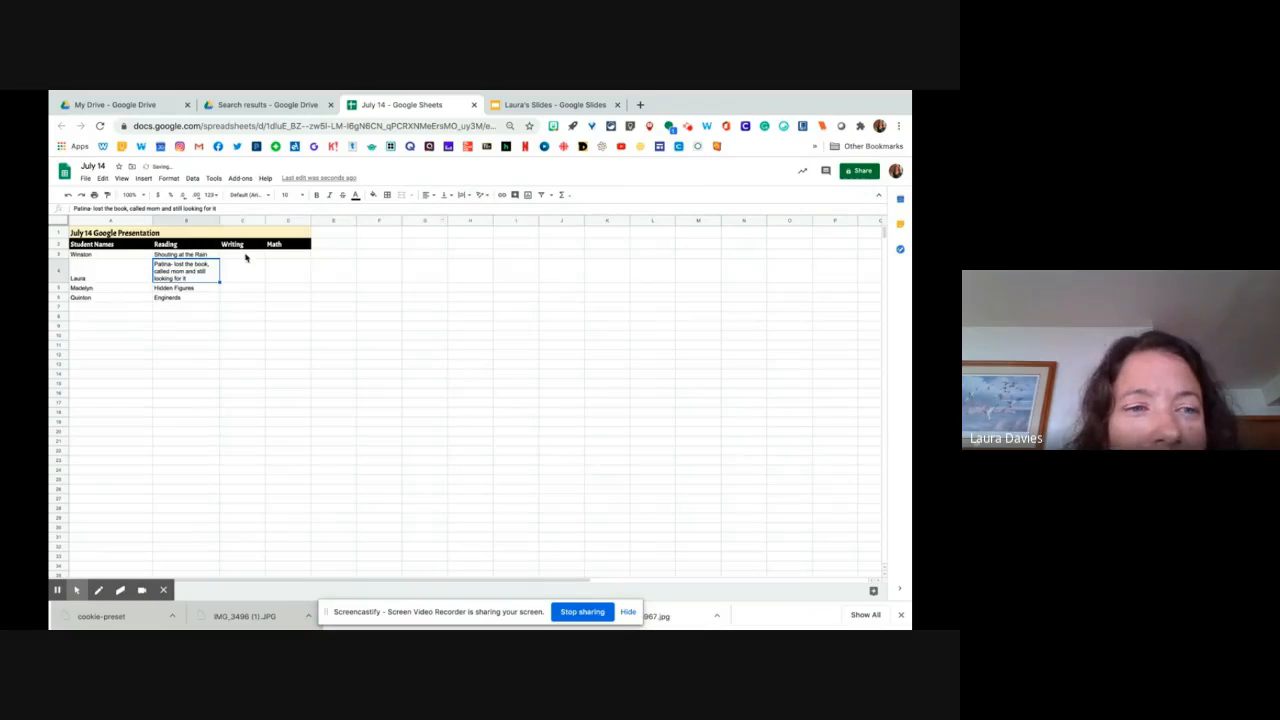
{"action": "left_click", "coordinate": [198, 316]}
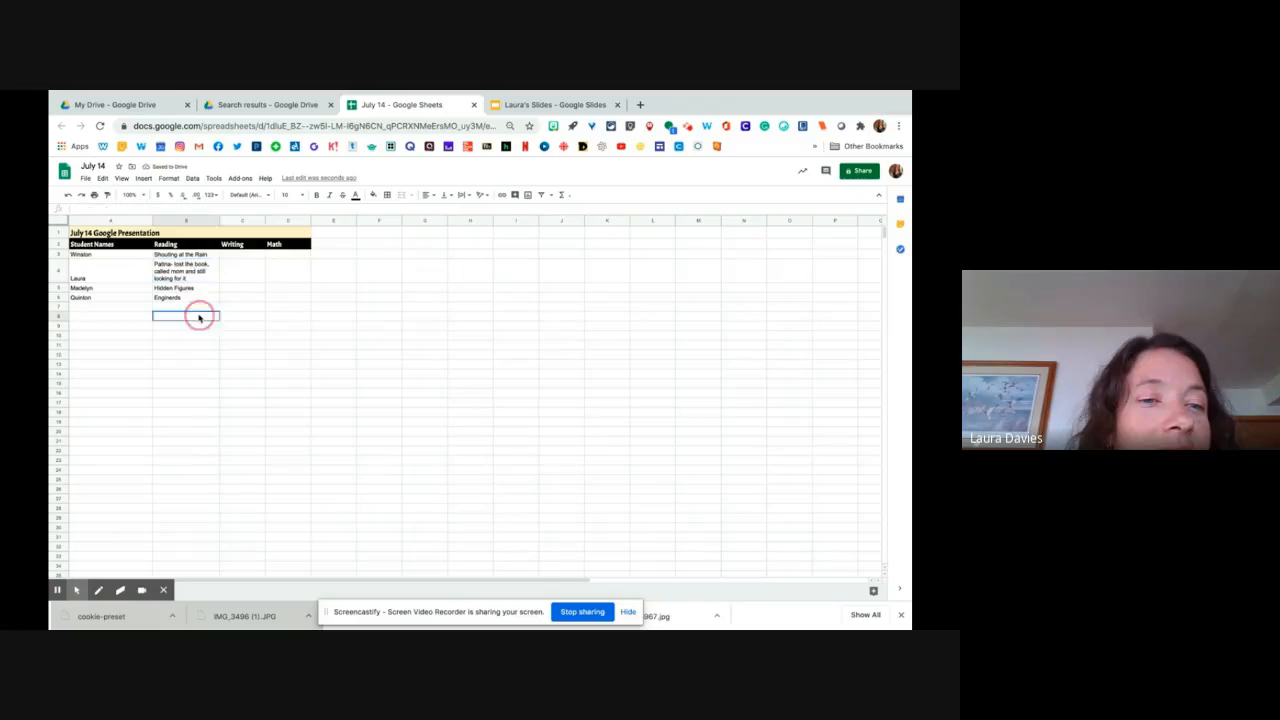
Align the student name in cell A4 to the top of its cell
{"action": "left_click", "coordinate": [124, 280]}
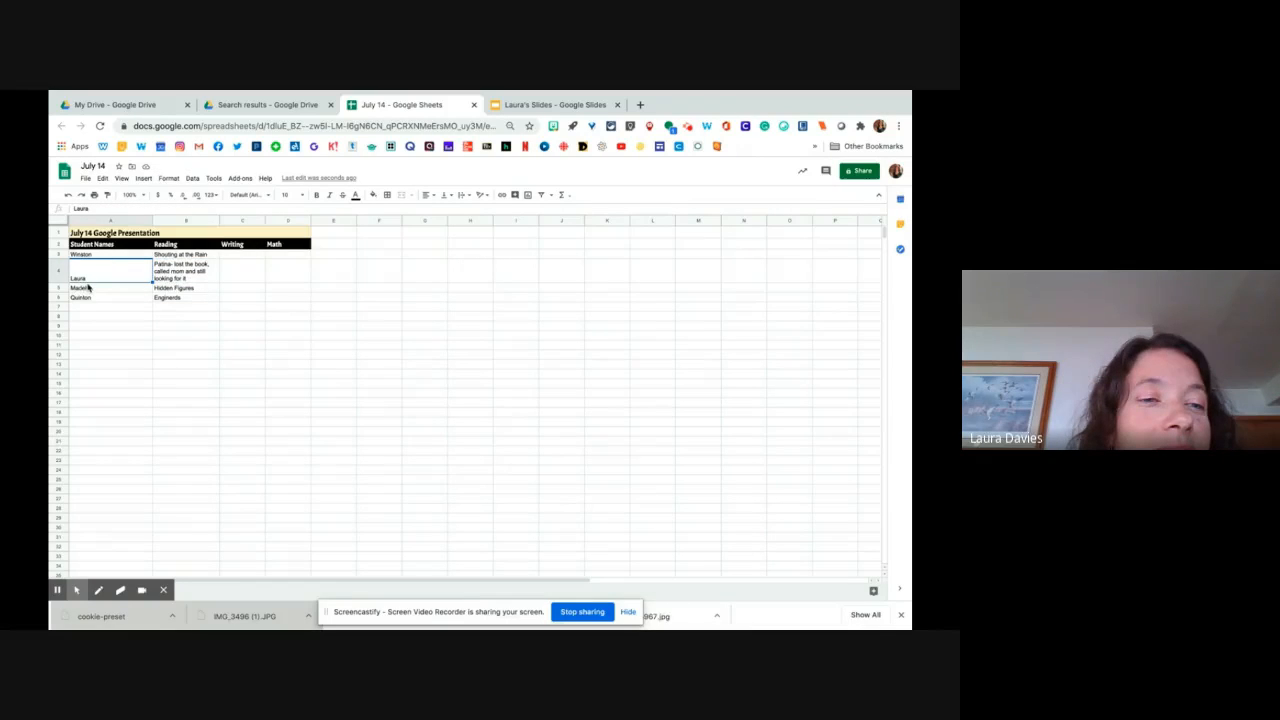
{"action": "left_click", "coordinate": [449, 196]}
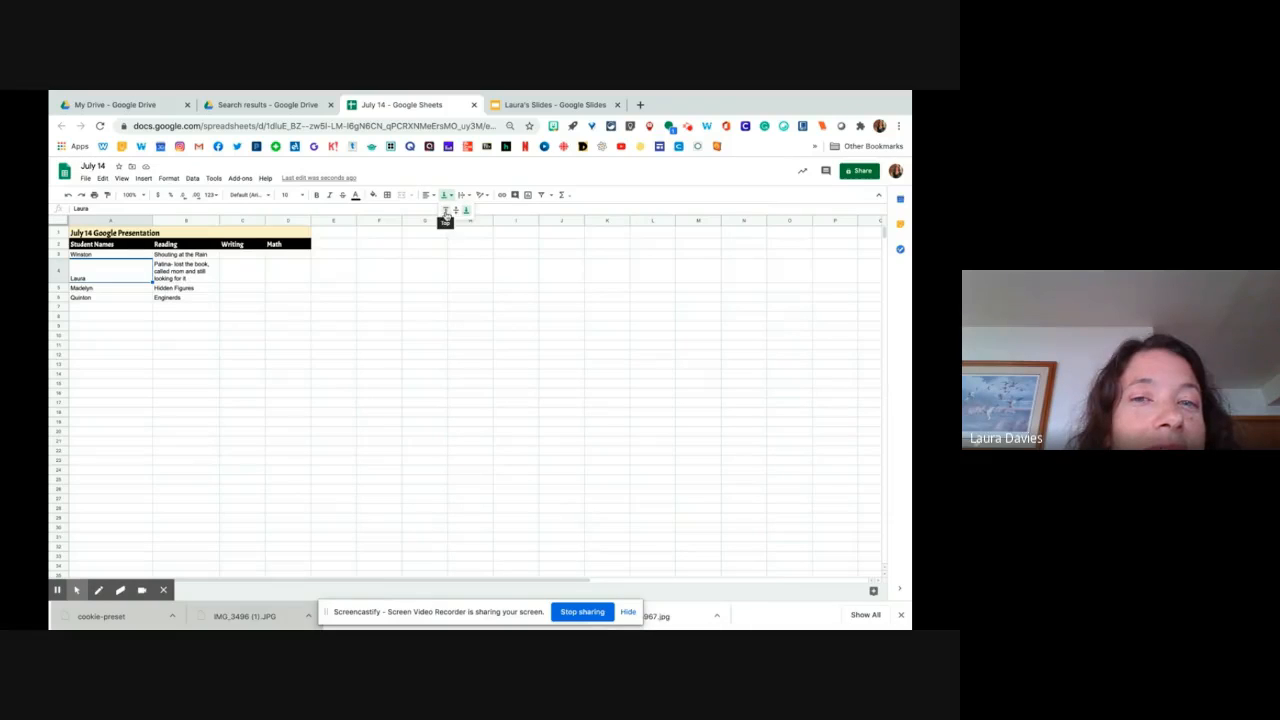
{"action": "left_click", "coordinate": [445, 212]}
{"action": "left_click", "coordinate": [414, 268]}
Insert checkboxes in the Writing column for all four students, cells C3 to C6
{"action": "left_click", "coordinate": [238, 256]}
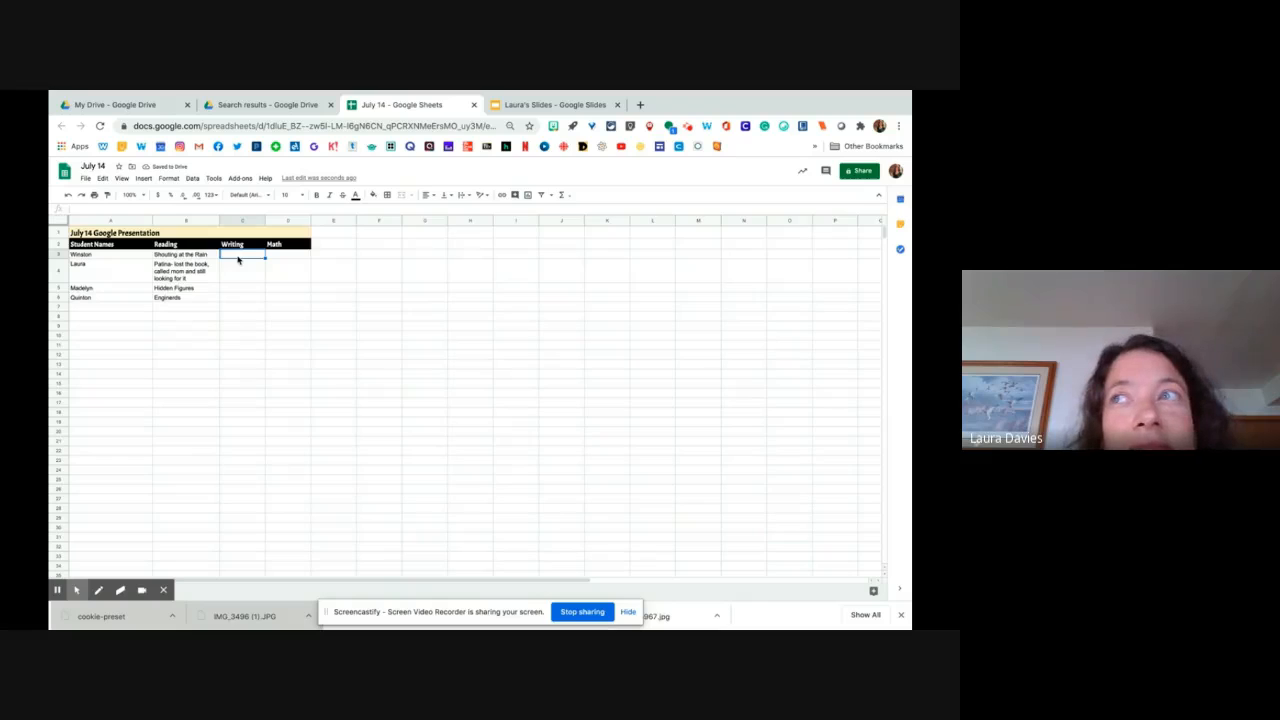
{"action": "left_click", "coordinate": [246, 277]}
{"action": "left_click_drag", "start_coordinate": [245, 256], "coordinate": [241, 300]}
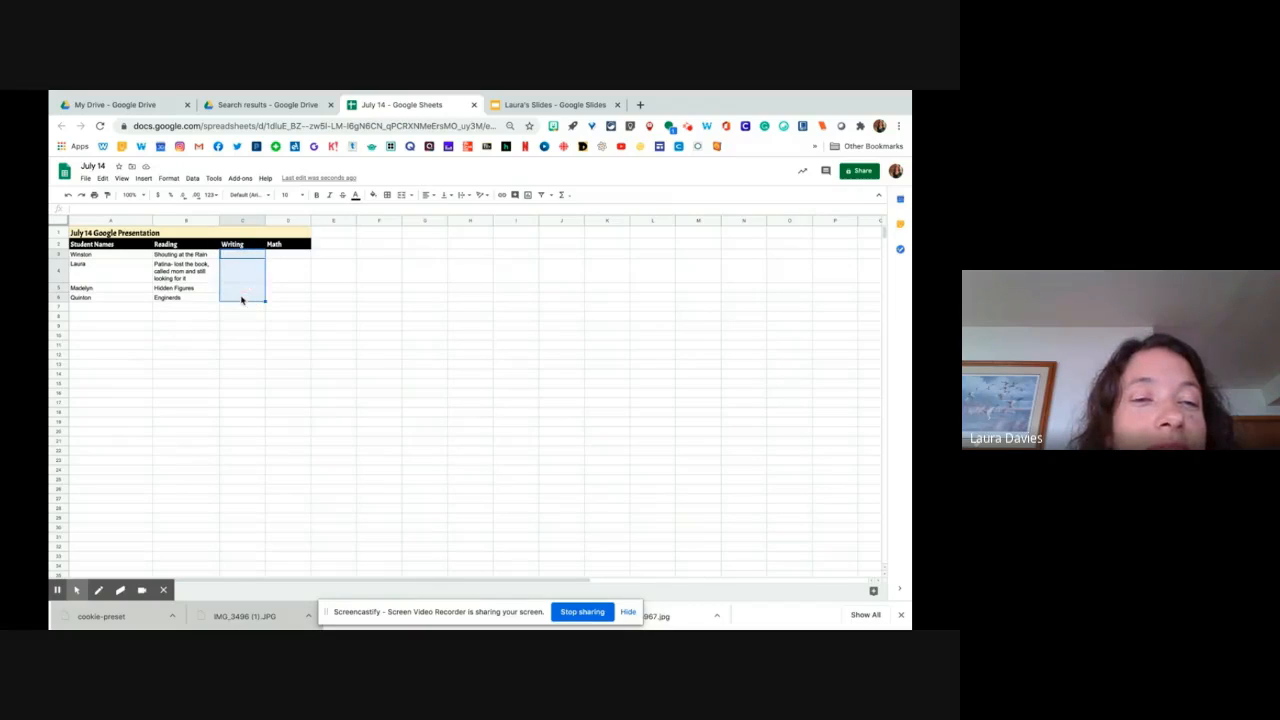
{"action": "left_click", "coordinate": [143, 178]}
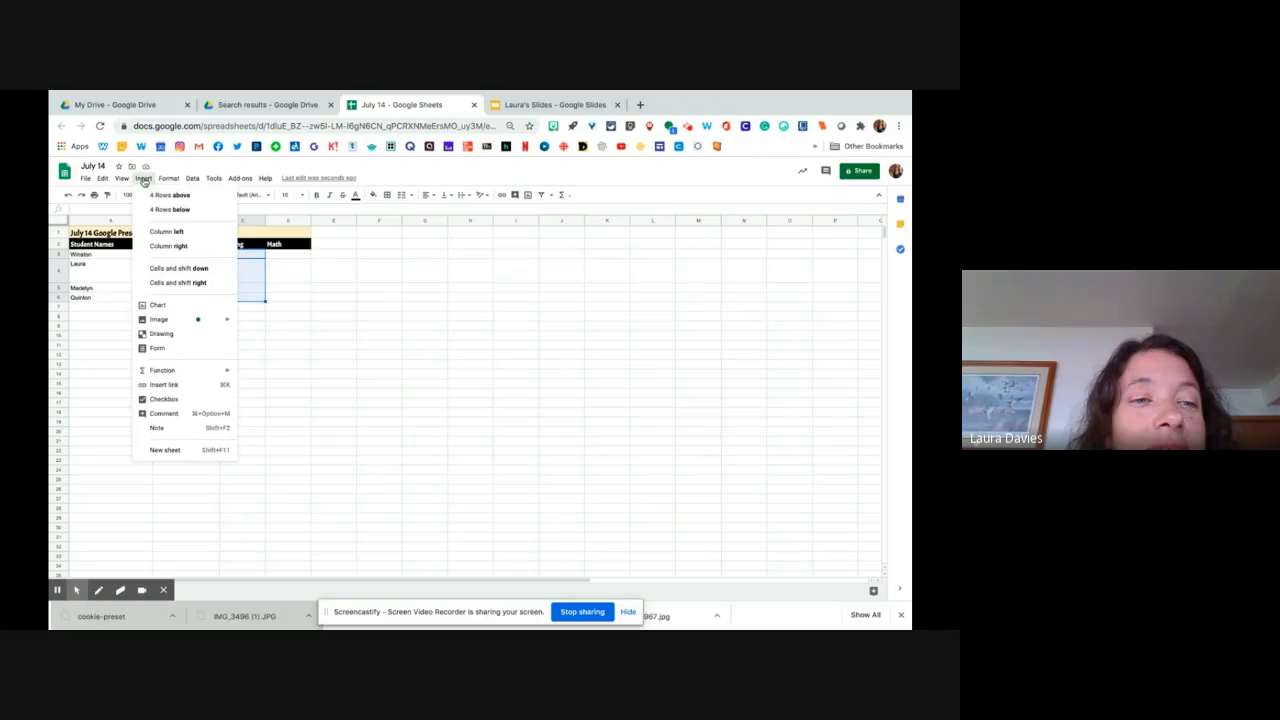
{"action": "left_click", "coordinate": [158, 399]}
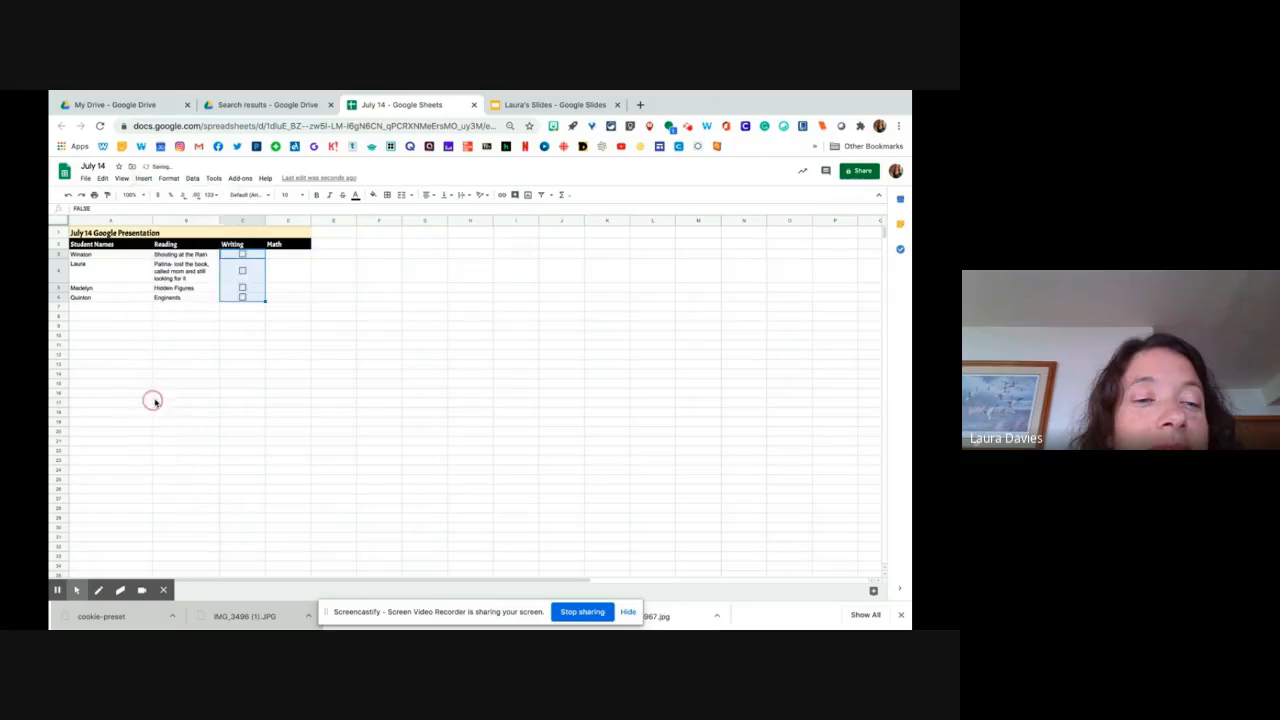
{"action": "left_click", "coordinate": [270, 386]}
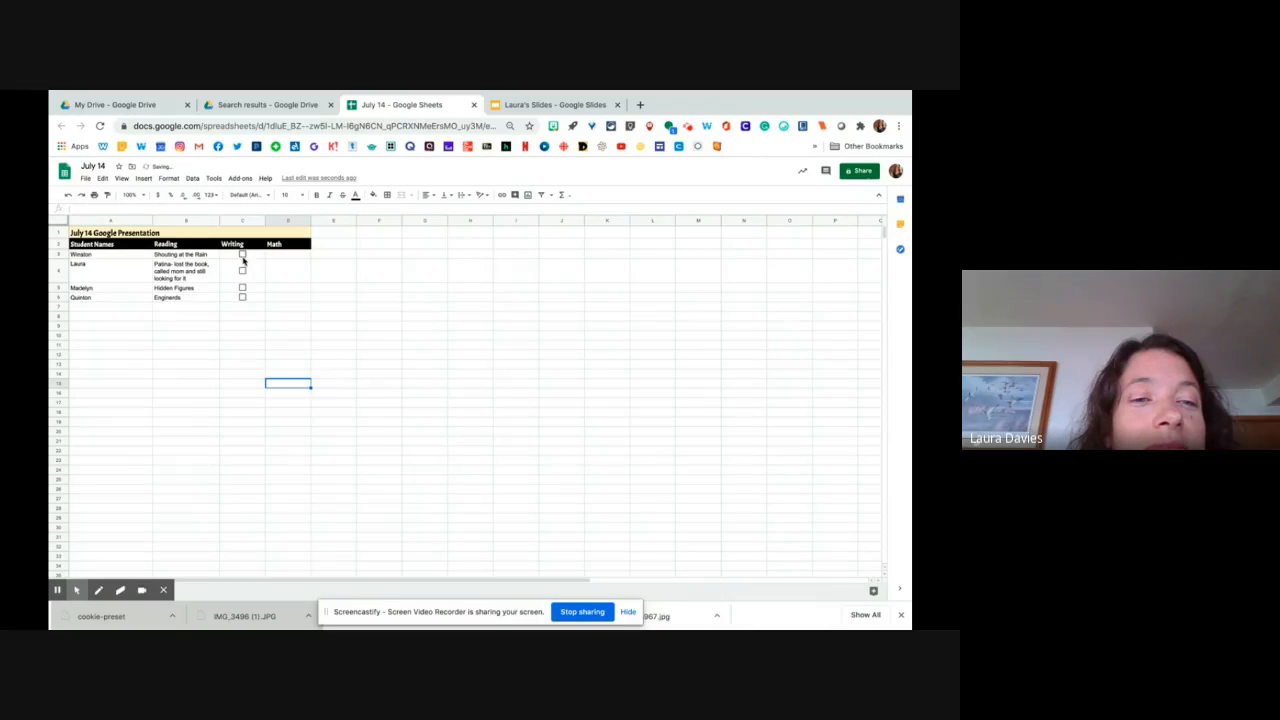
Tick the Writing checkboxes of the first, second and fourth students in C3, C4 and C6
{"action": "left_click", "coordinate": [242, 255]}
{"action": "left_click", "coordinate": [242, 270]}
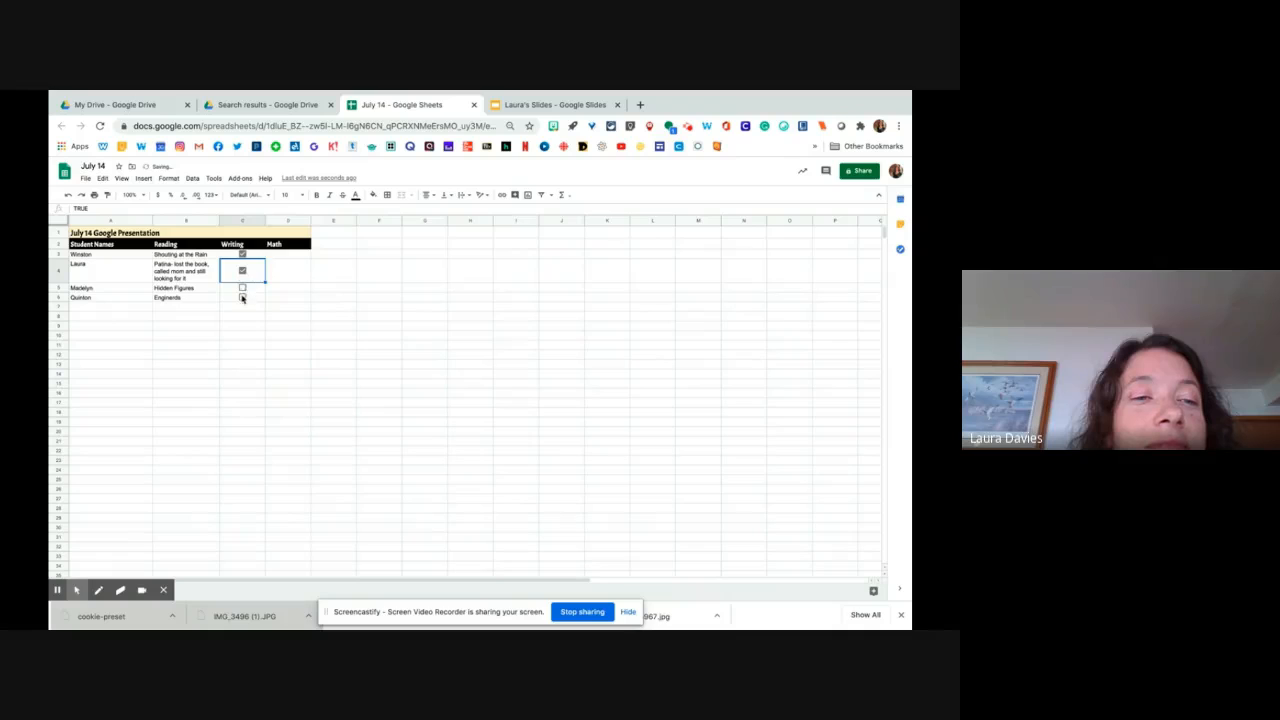
{"action": "left_click", "coordinate": [242, 297]}
{"action": "left_click", "coordinate": [246, 378]}
Fill the Math column in D3 to D6 with 100%, 90%, 89% and 76%
{"action": "left_click", "coordinate": [293, 256]}
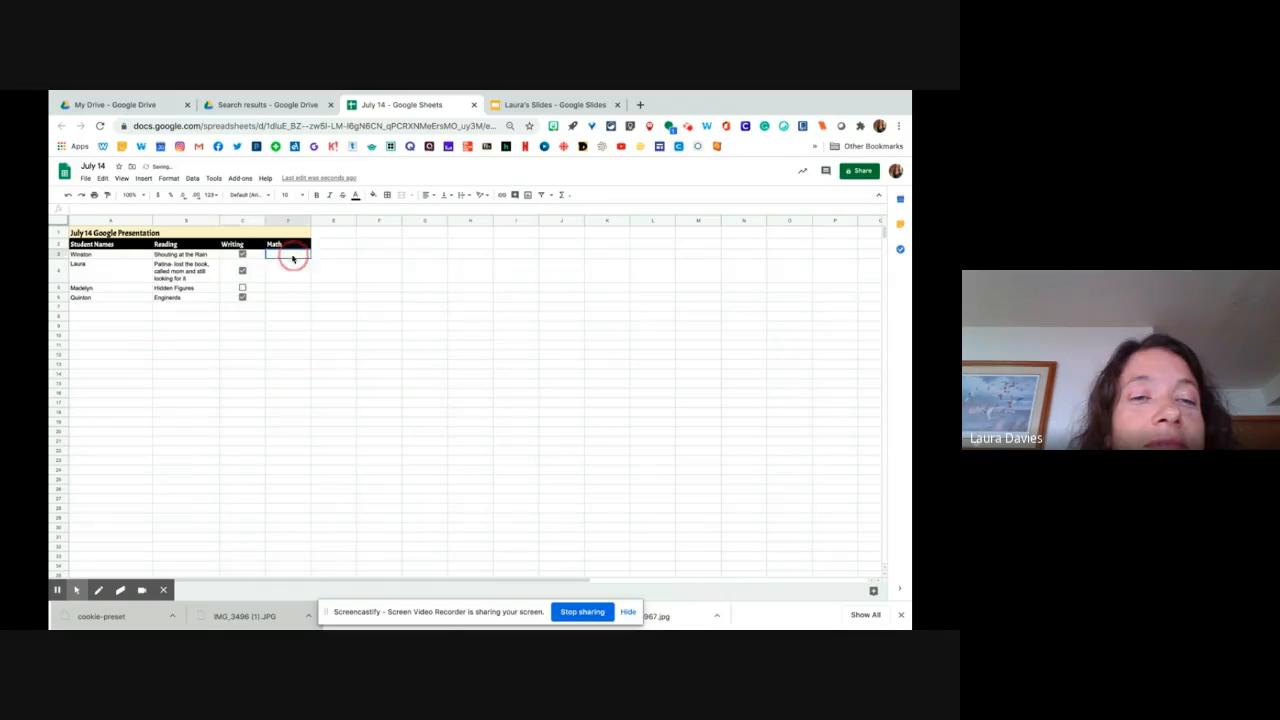
{"action": "left_click_drag", "start_coordinate": [290, 282], "coordinate": [288, 299]}
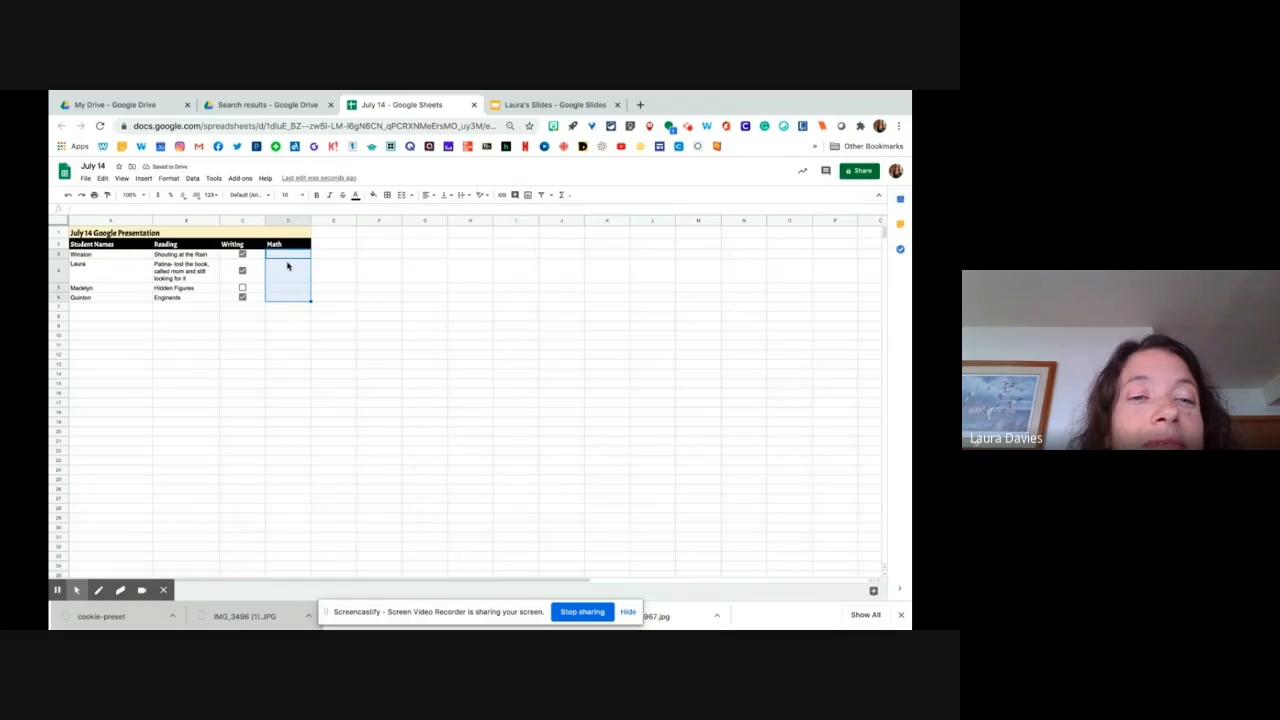
{"action": "left_click", "coordinate": [288, 264]}
{"action": "left_click", "coordinate": [288, 253]}
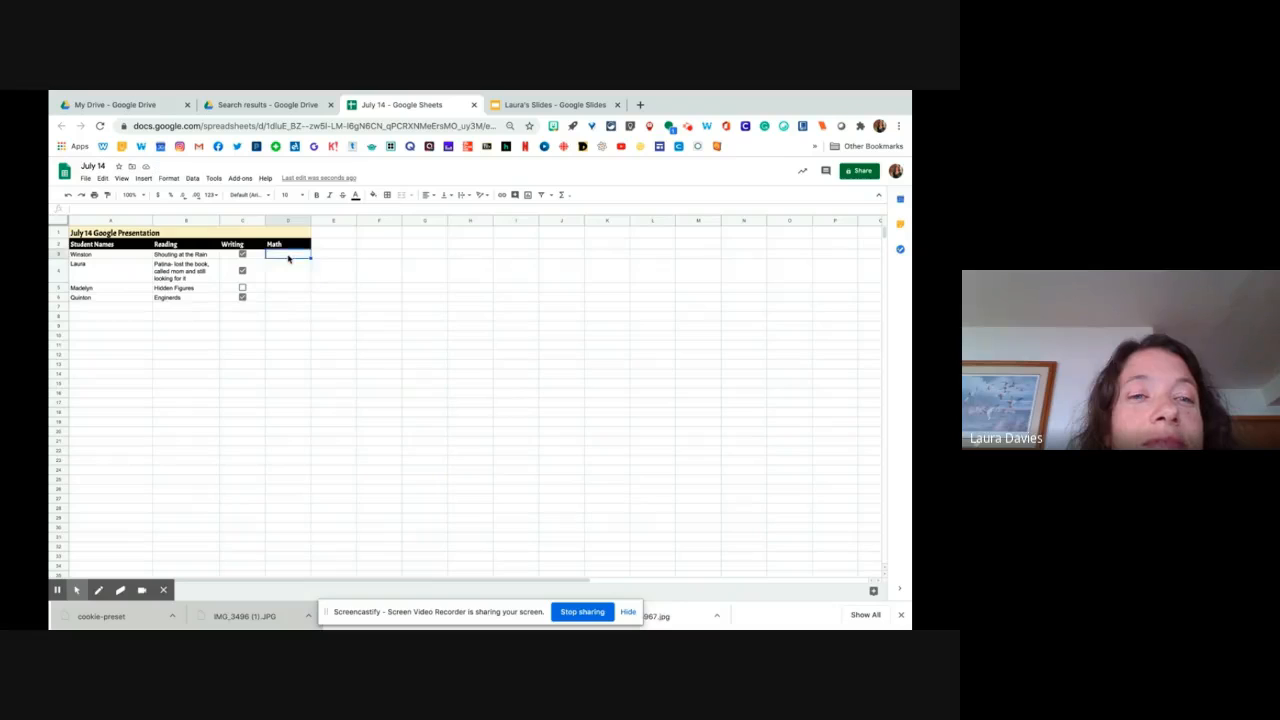
{"action": "type", "text": "100%"}
{"action": "left_click", "coordinate": [286, 270]}
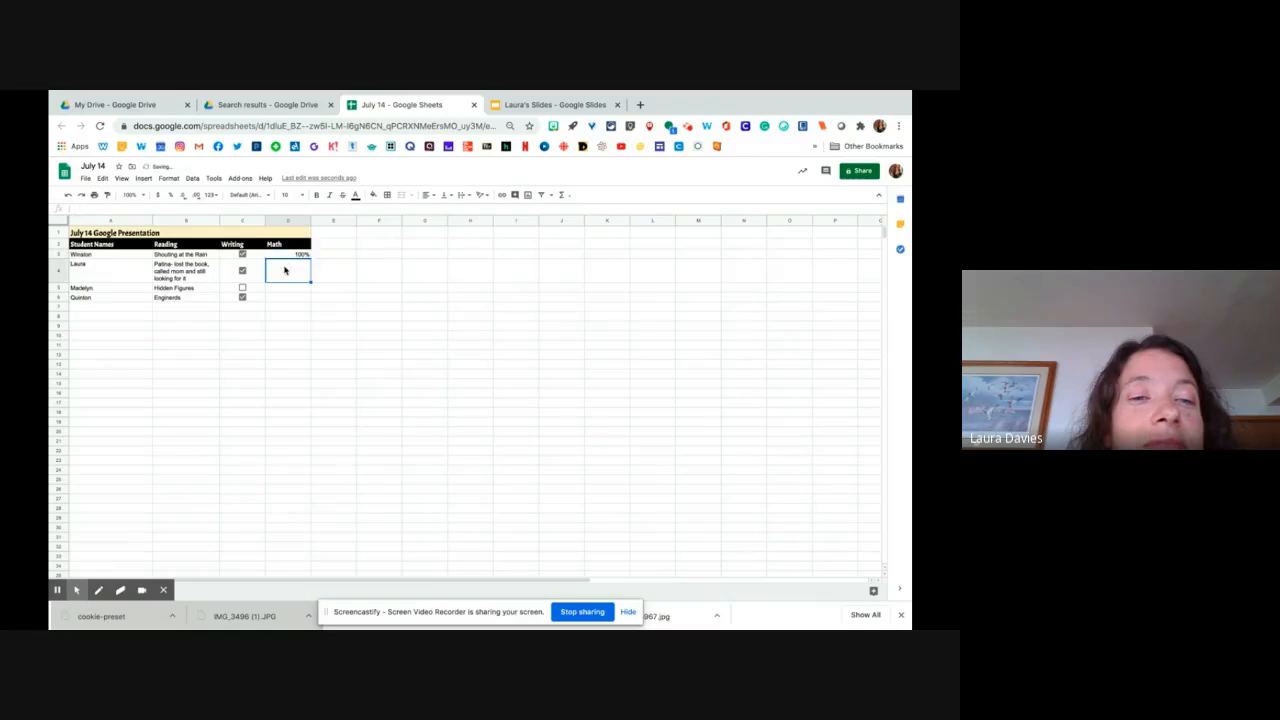
{"action": "type", "text": "90"}
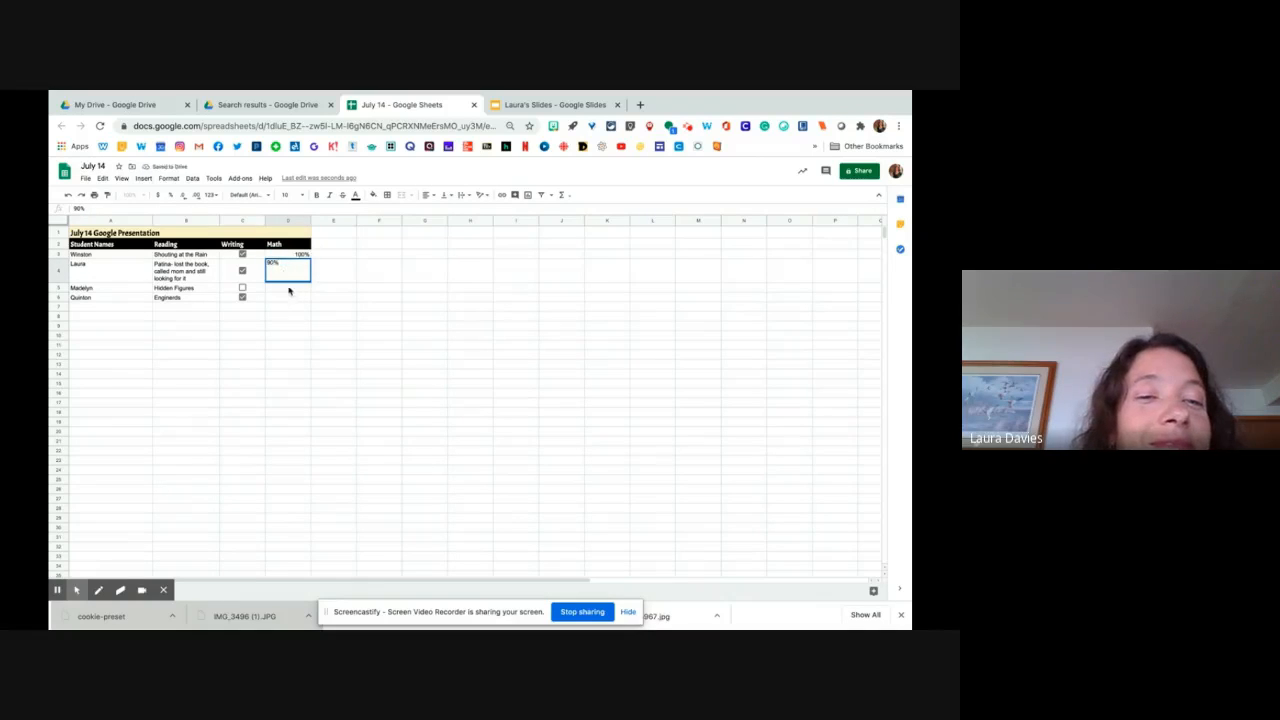
{"action": "type", "text": "%"}
{"action": "left_click", "coordinate": [288, 287]}
{"action": "type", "text": "85%"}
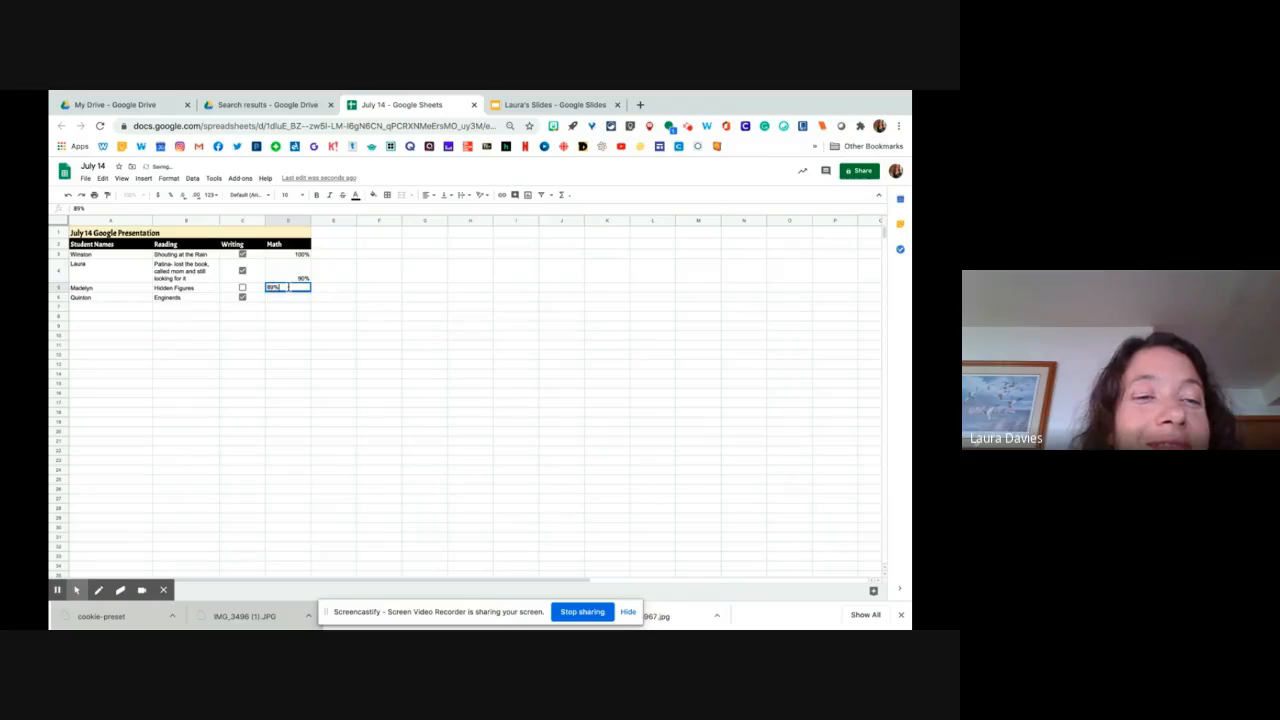
{"action": "left_click", "coordinate": [296, 304]}
{"action": "left_click", "coordinate": [296, 298]}
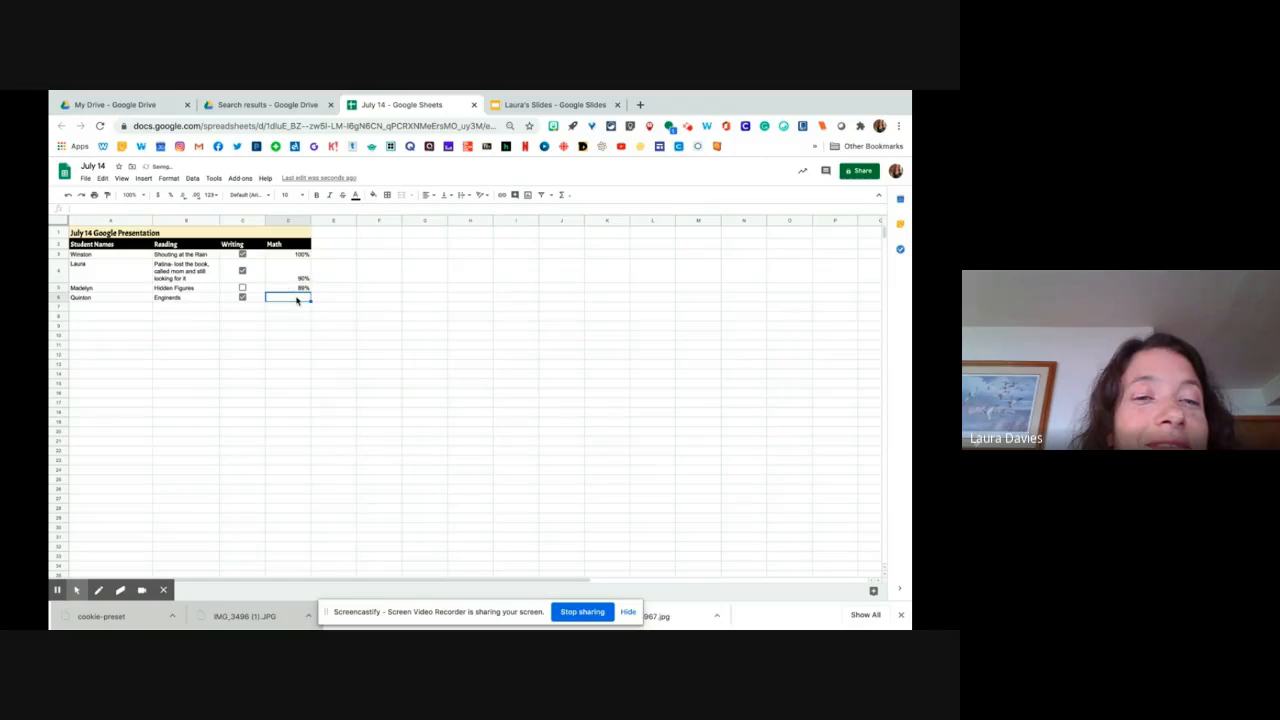
{"action": "type", "text": "76%"}
{"action": "left_click", "coordinate": [315, 325]}
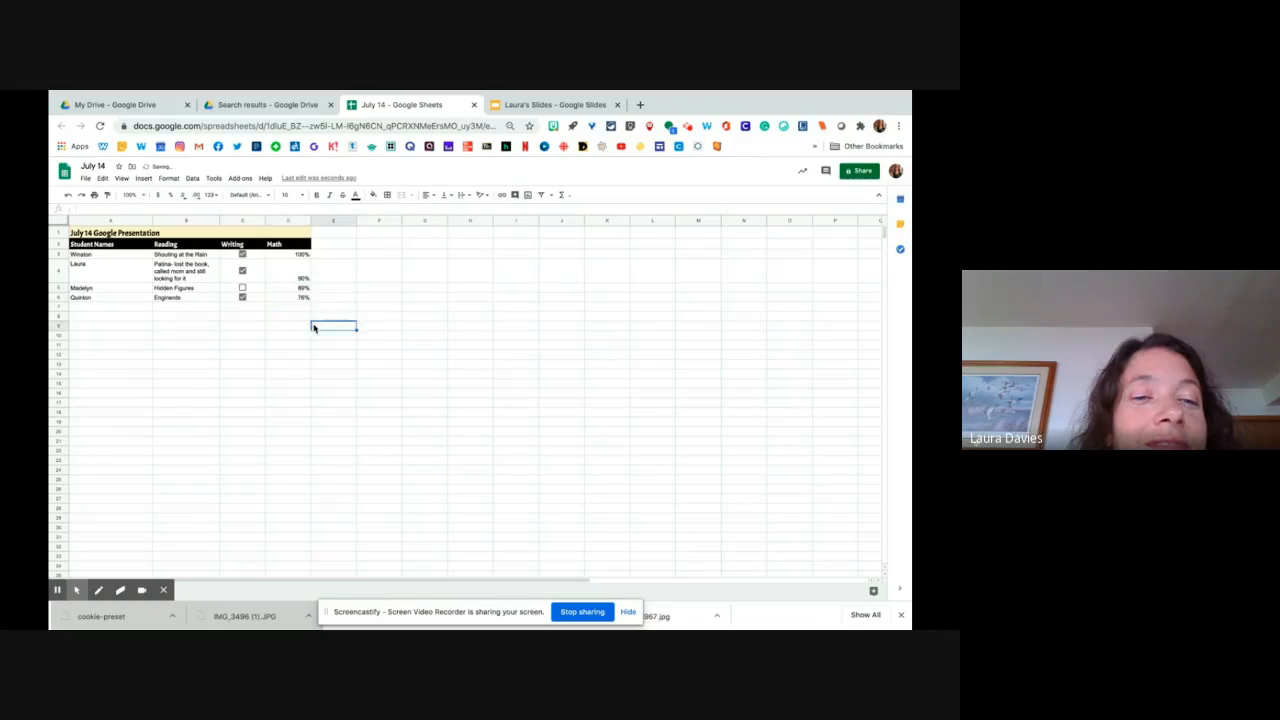
Center the Math percentages horizontally in cells D3 to D6
{"action": "left_click_drag", "start_coordinate": [285, 256], "coordinate": [296, 286]}
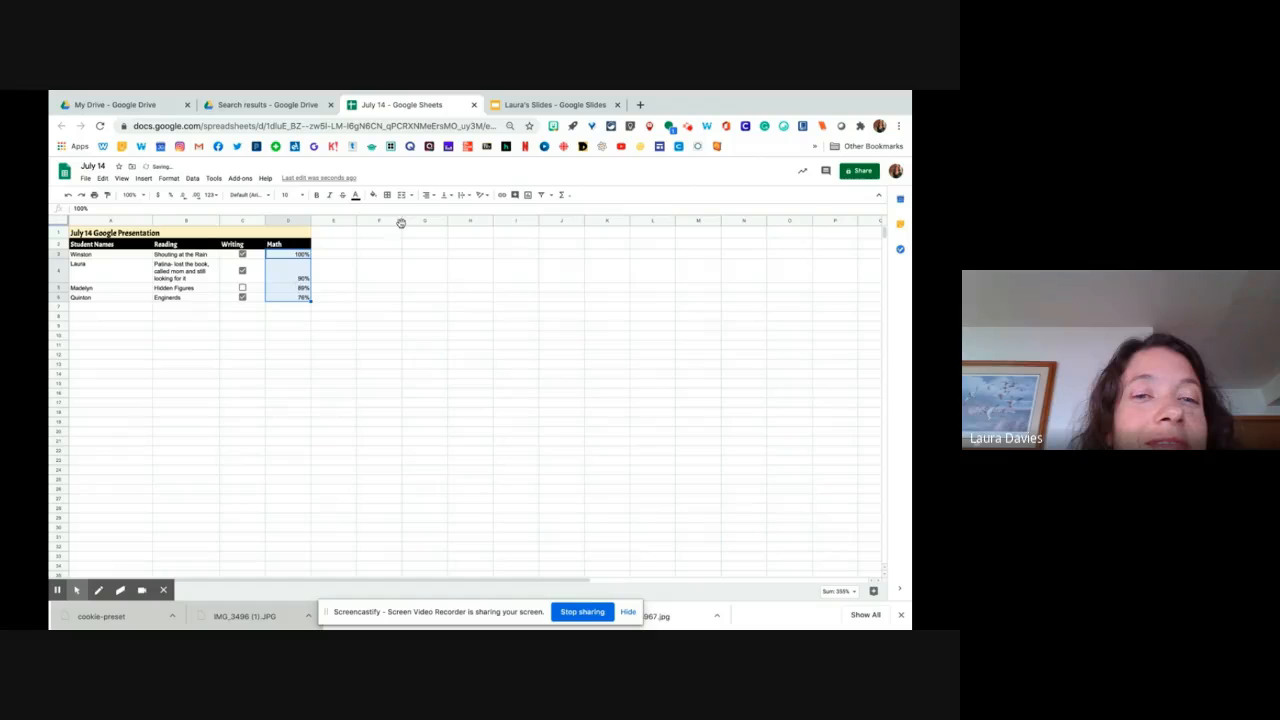
{"action": "left_click", "coordinate": [428, 194]}
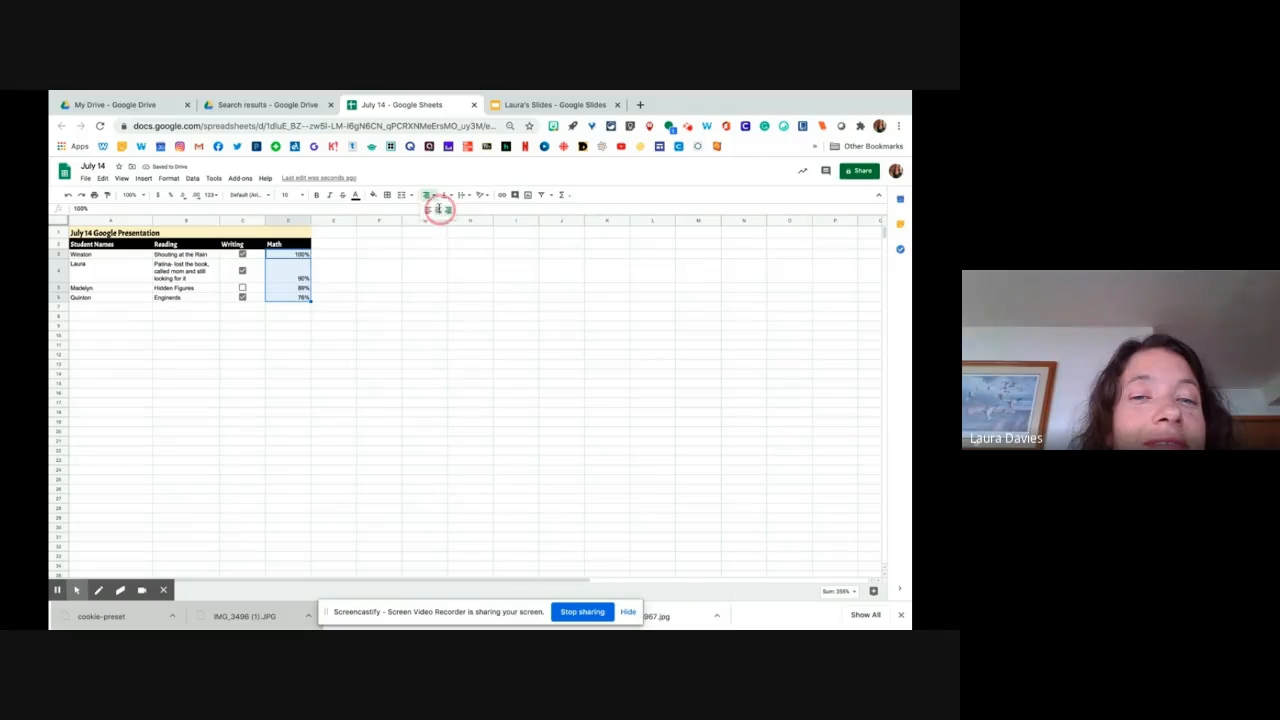
{"action": "left_click", "coordinate": [438, 208]}
{"action": "left_click", "coordinate": [395, 278]}
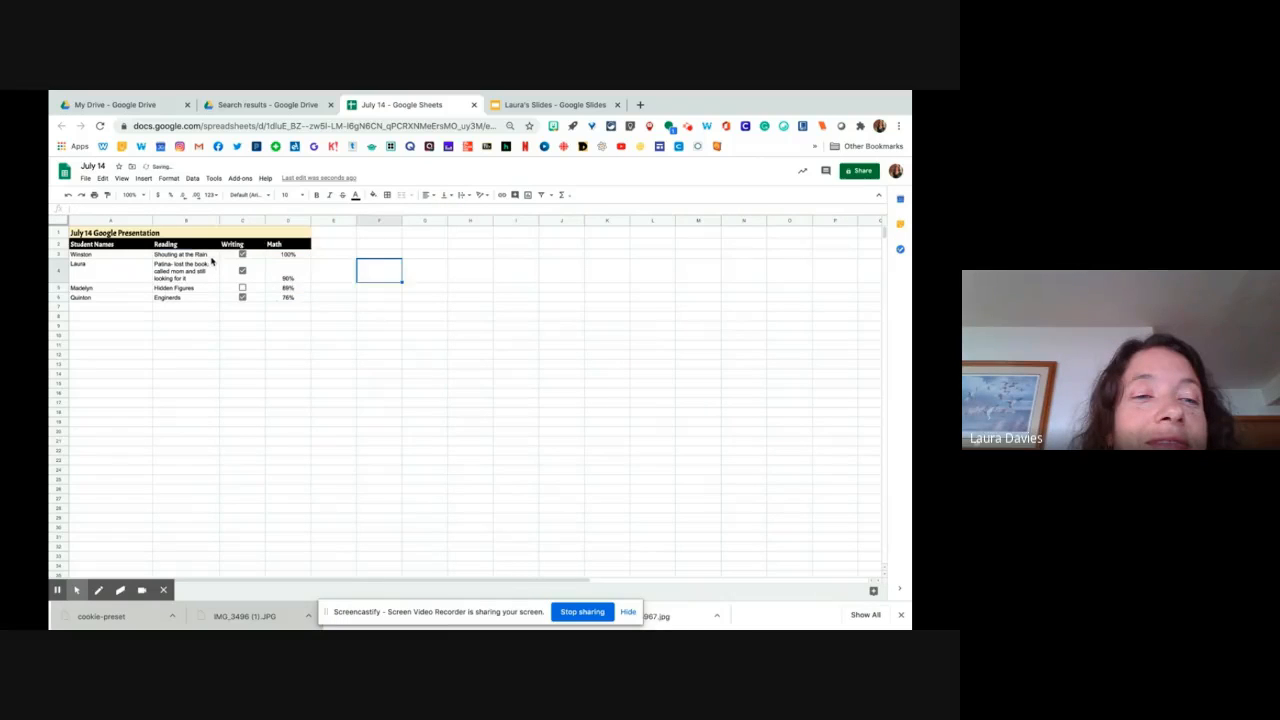
Fill the Reading cells B3 to B6 with light green and the Writing cells C3 to C6 with a very light blue
{"action": "left_click_drag", "start_coordinate": [205, 255], "coordinate": [210, 298]}
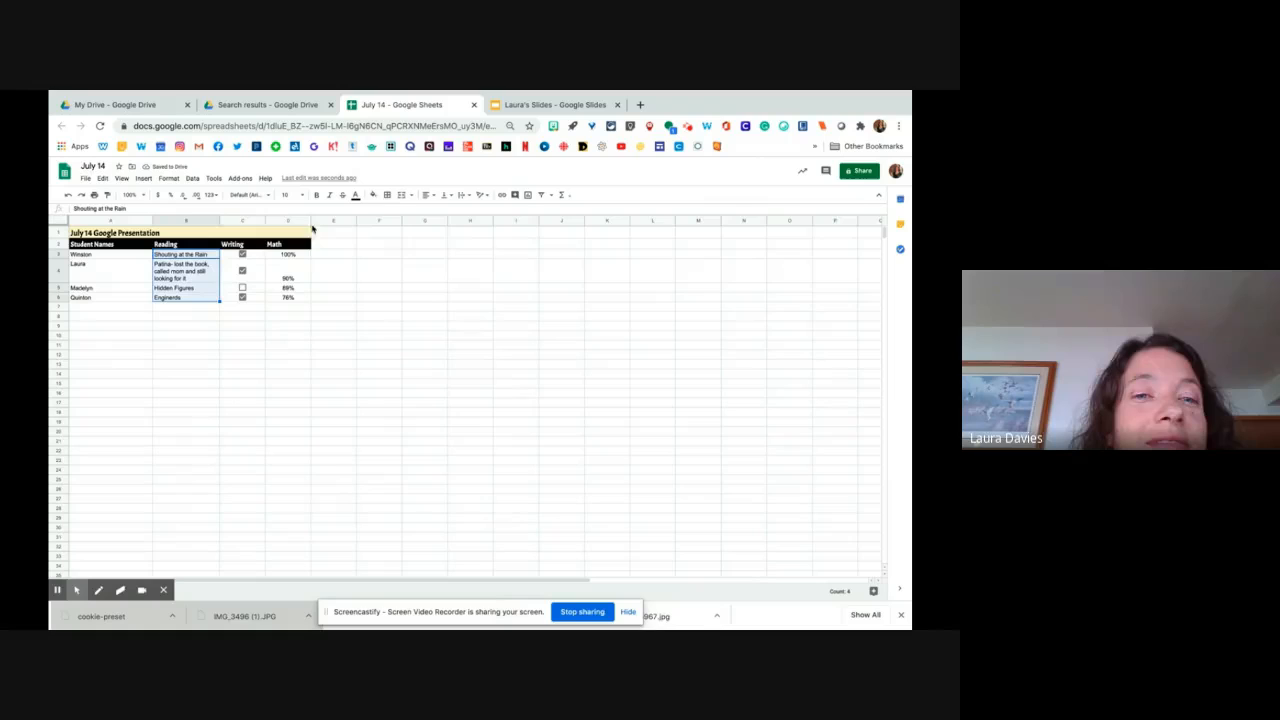
{"action": "left_click", "coordinate": [374, 194]}
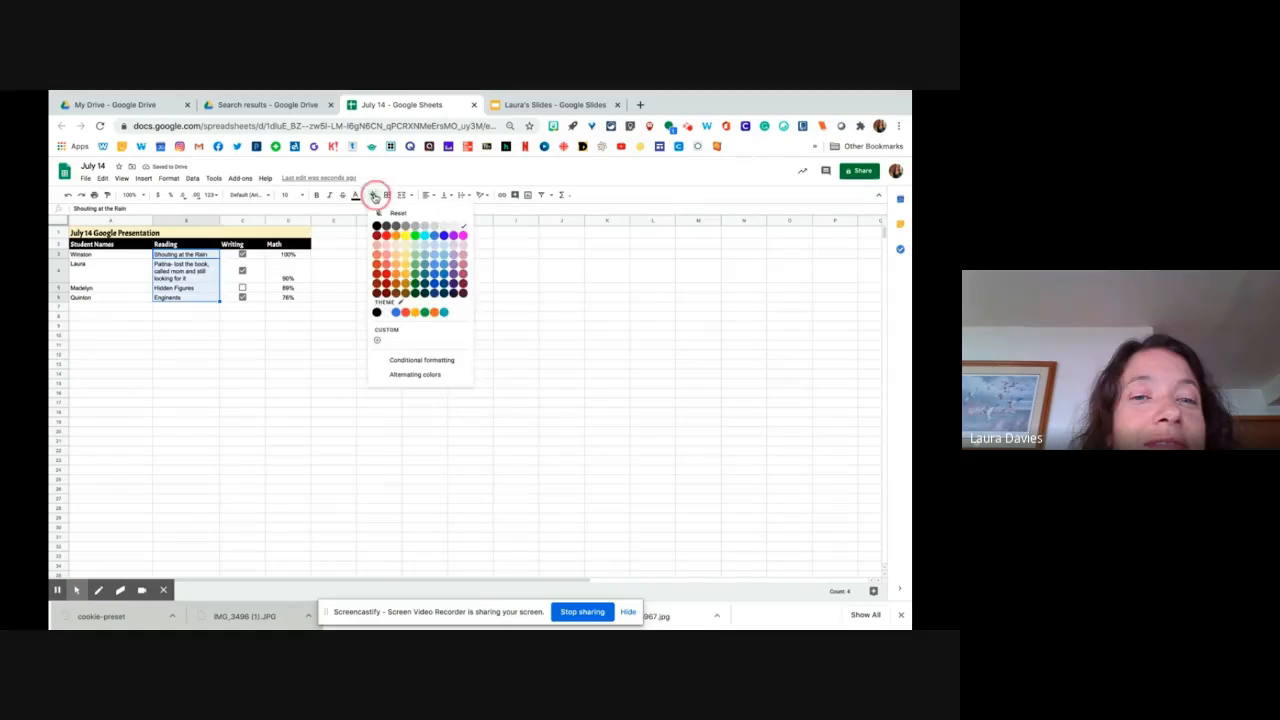
{"action": "left_click", "coordinate": [410, 250]}
{"action": "left_click_drag", "start_coordinate": [228, 256], "coordinate": [233, 297]}
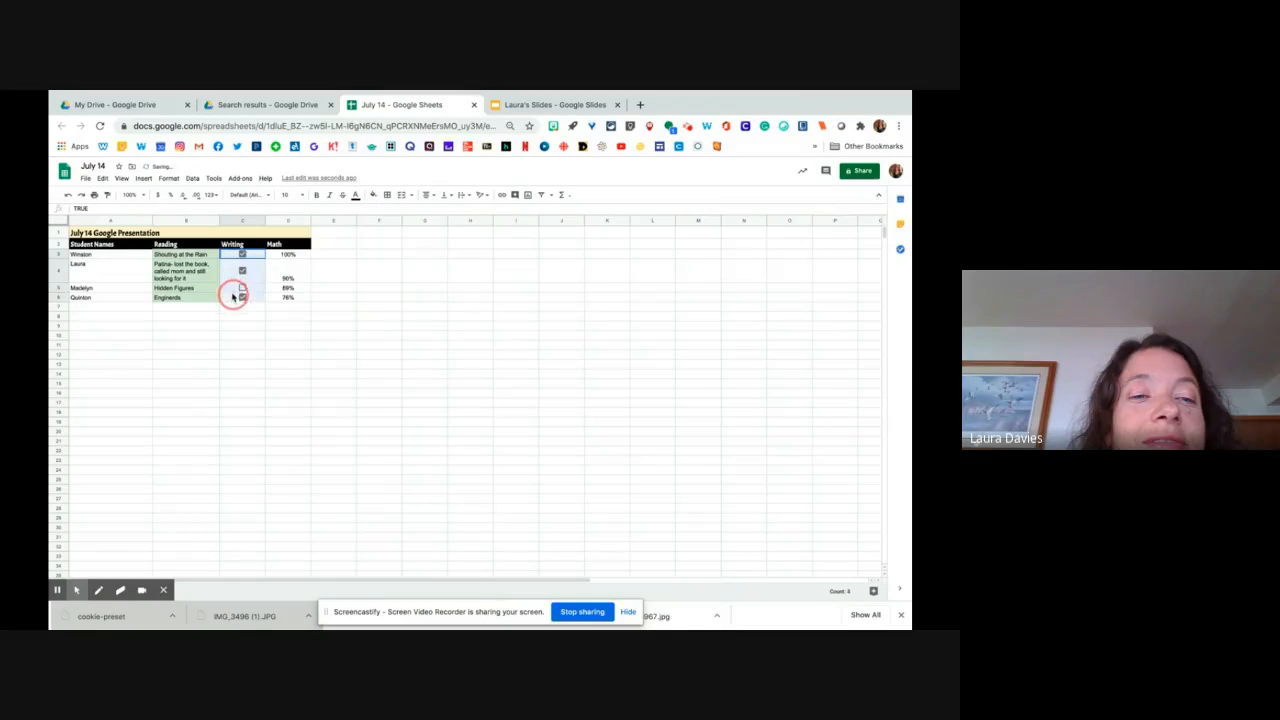
{"action": "left_click", "coordinate": [373, 194]}
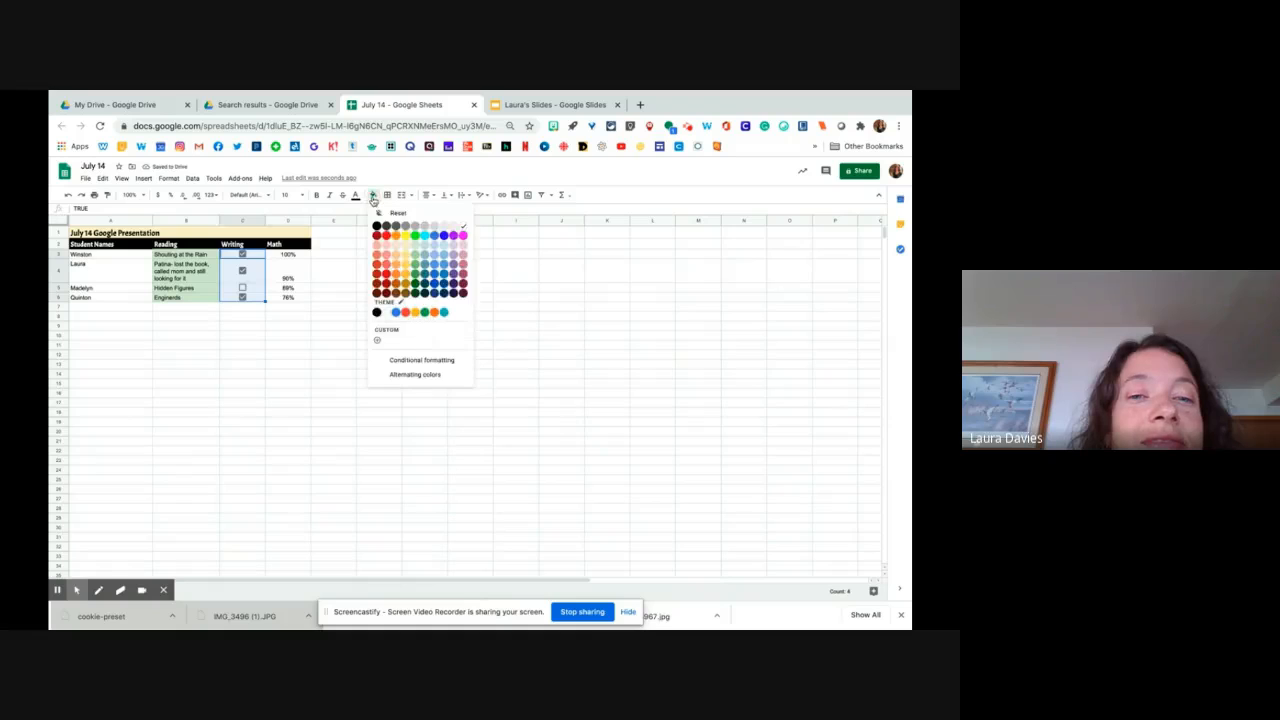
{"action": "left_click", "coordinate": [444, 244]}
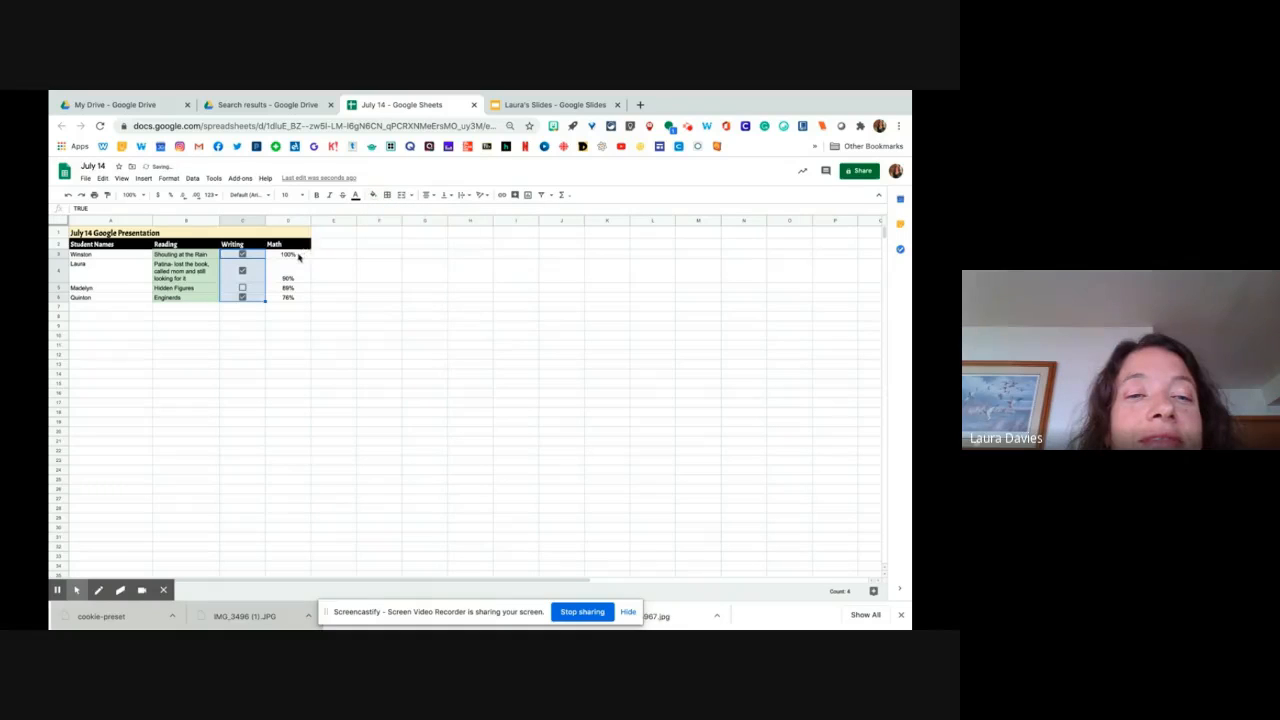
Fill the Math cells D3 to D6 with light pink
{"action": "left_click_drag", "start_coordinate": [298, 257], "coordinate": [289, 296]}
{"action": "left_click", "coordinate": [373, 194]}
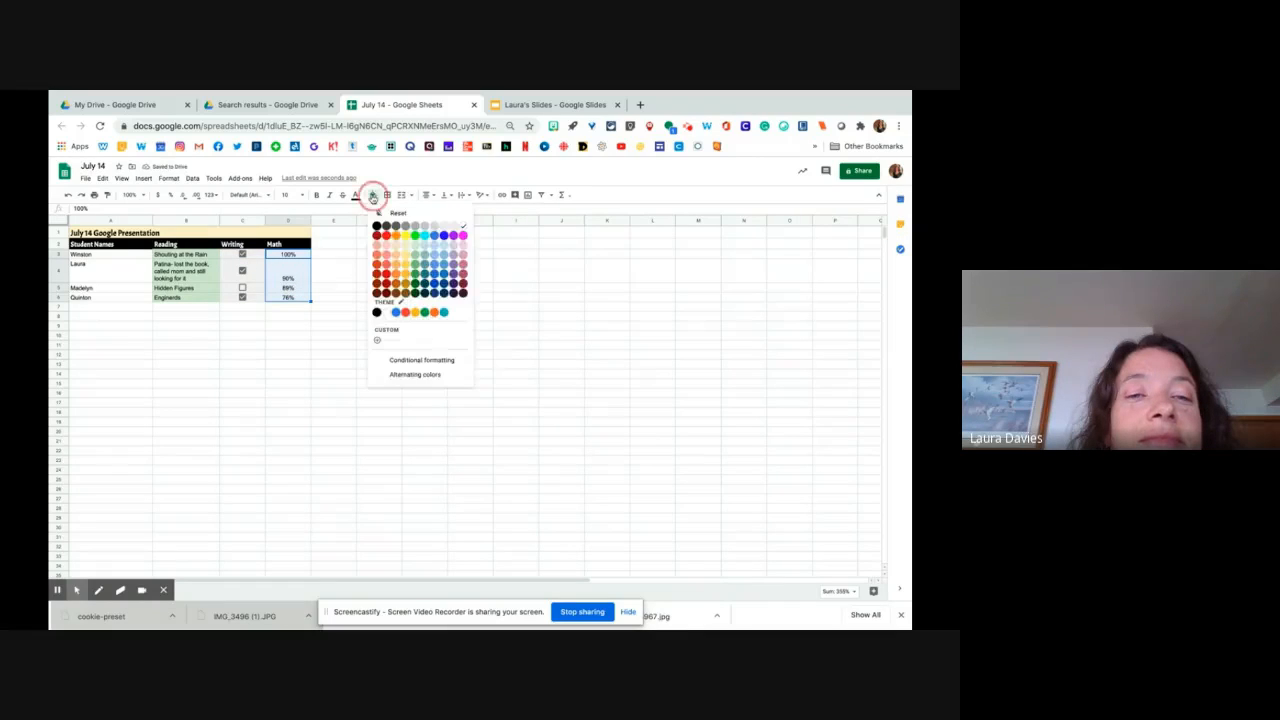
{"action": "left_click", "coordinate": [463, 245]}
{"action": "left_click", "coordinate": [334, 325]}
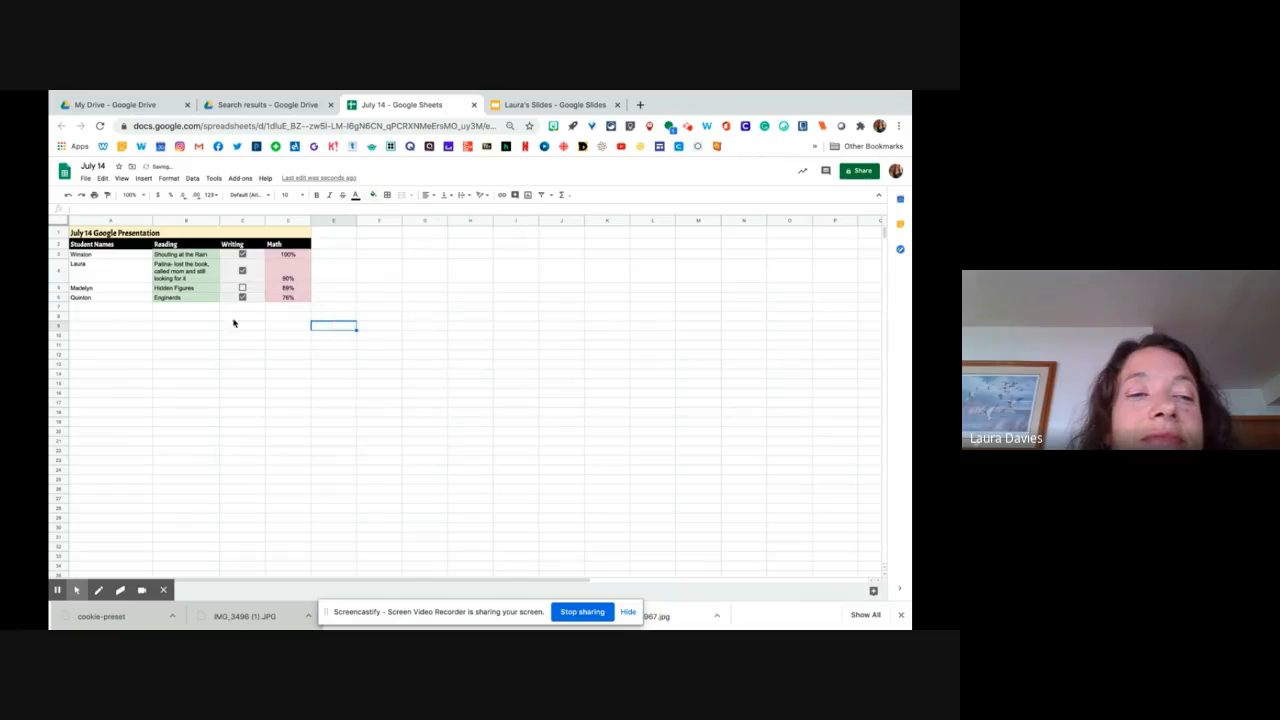
Format all student data in A3 to D6 with the Cabin font at size 14
{"action": "left_click_drag", "start_coordinate": [100, 255], "coordinate": [289, 298]}
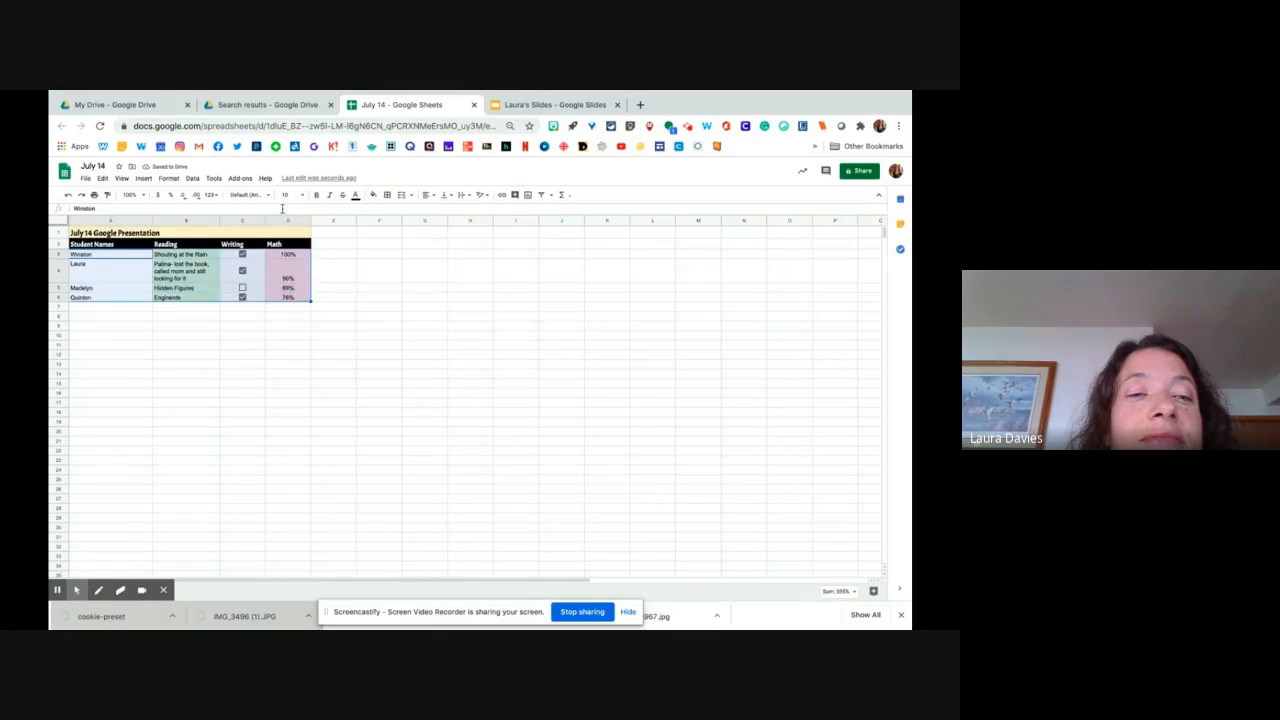
{"action": "left_click", "coordinate": [261, 197]}
{"action": "left_click", "coordinate": [250, 297]}
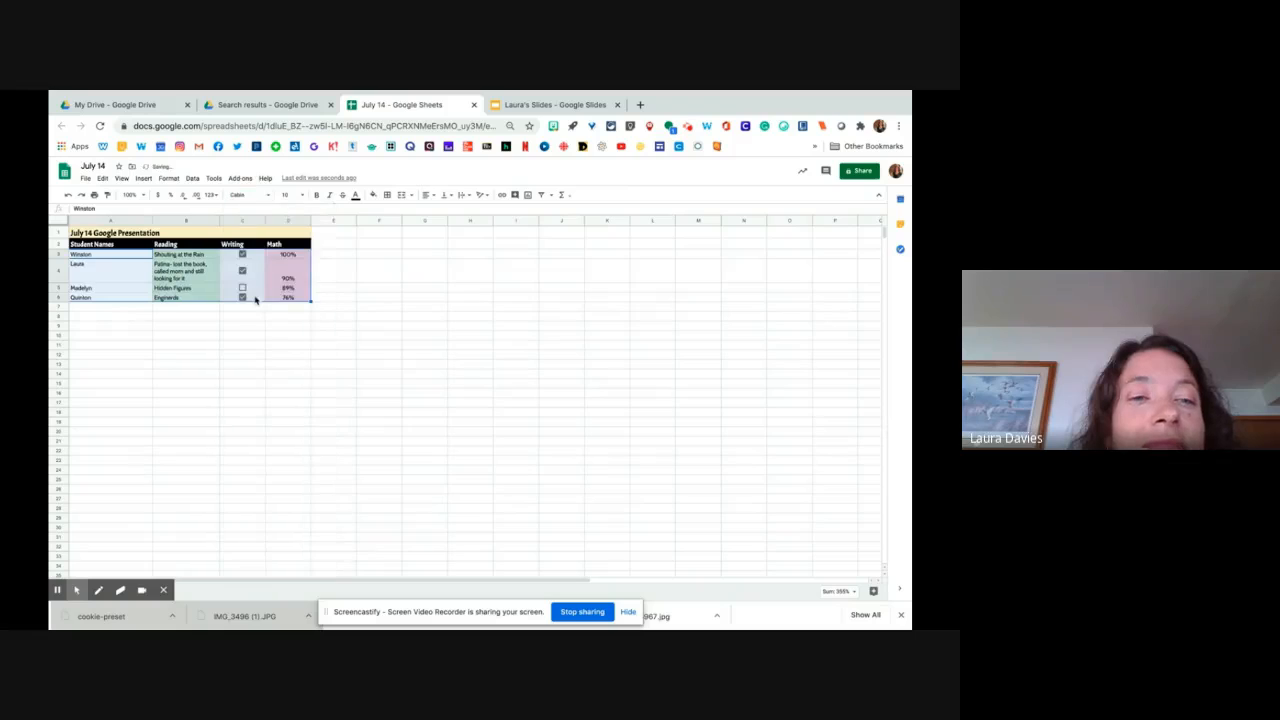
{"action": "left_click", "coordinate": [289, 194]}
{"action": "left_click", "coordinate": [286, 306]}
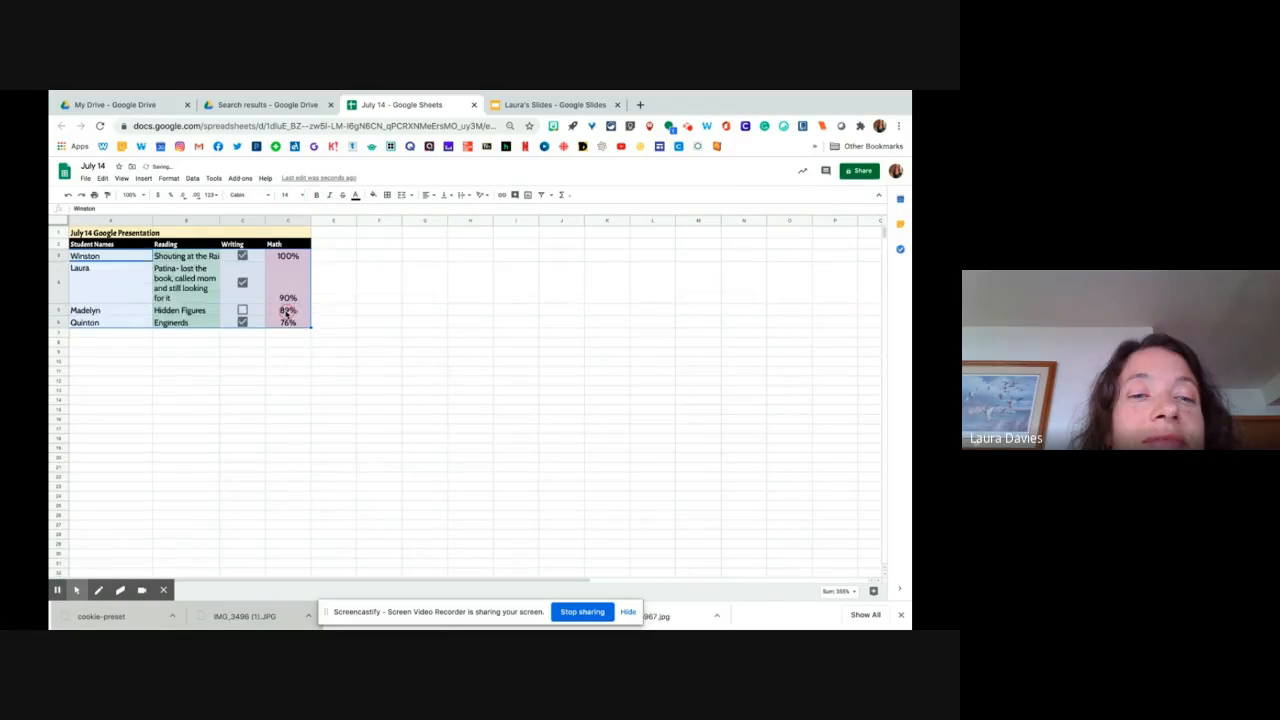
Turn on text wrapping for the Shouting at the Rain title in cell B3
{"action": "left_click", "coordinate": [214, 260]}
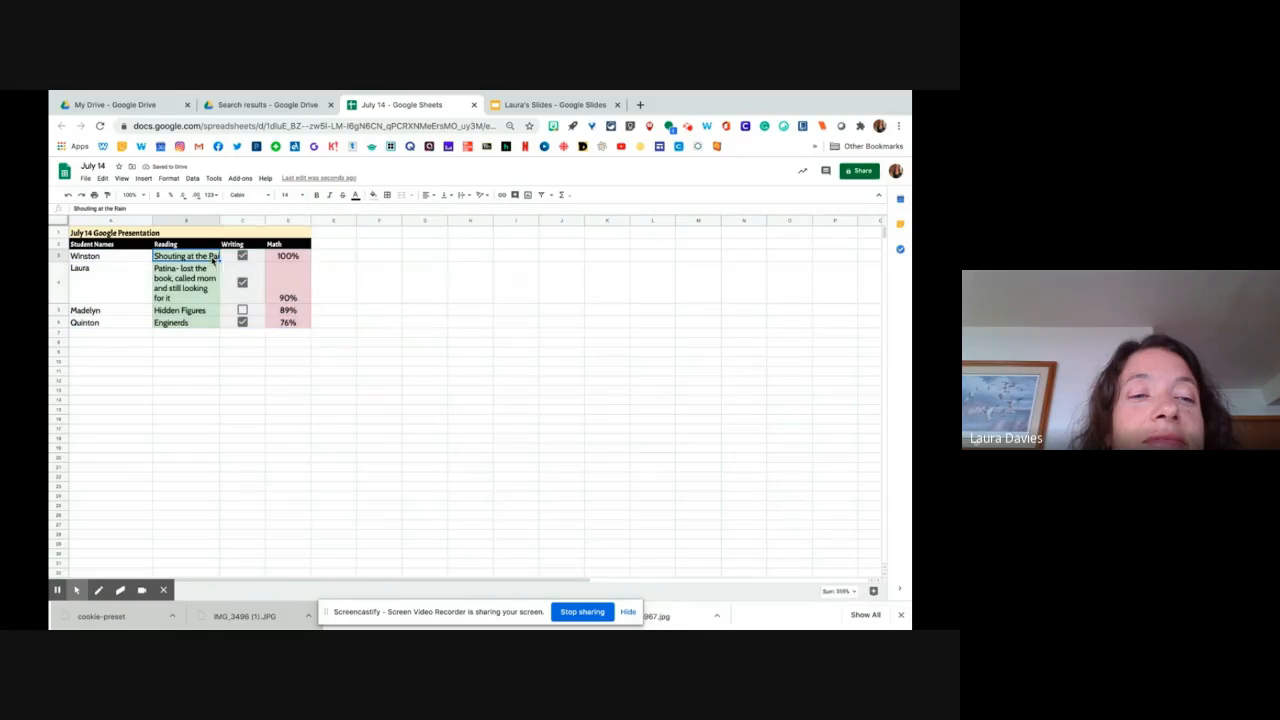
{"action": "left_click", "coordinate": [472, 198]}
{"action": "left_click", "coordinate": [474, 211]}
{"action": "left_click", "coordinate": [398, 290]}
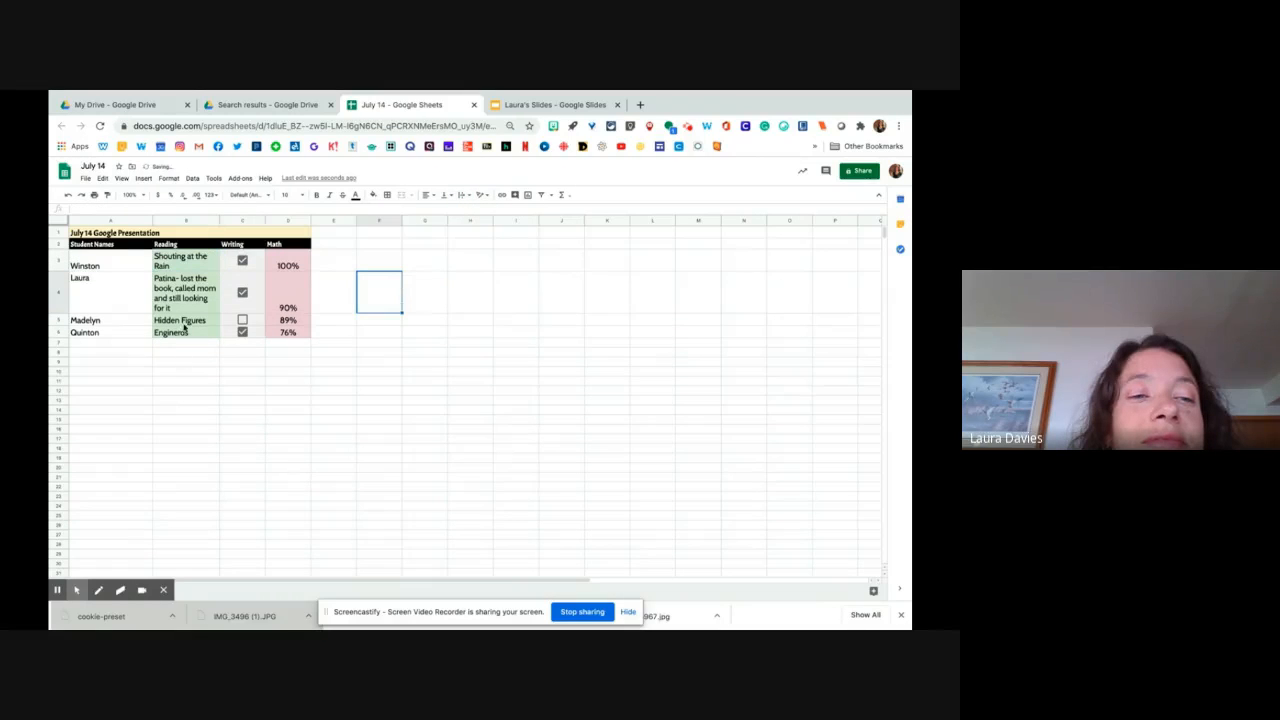
Align the student names in A3 to A6 vertically to the top of their cells
{"action": "left_click_drag", "start_coordinate": [116, 267], "coordinate": [104, 333]}
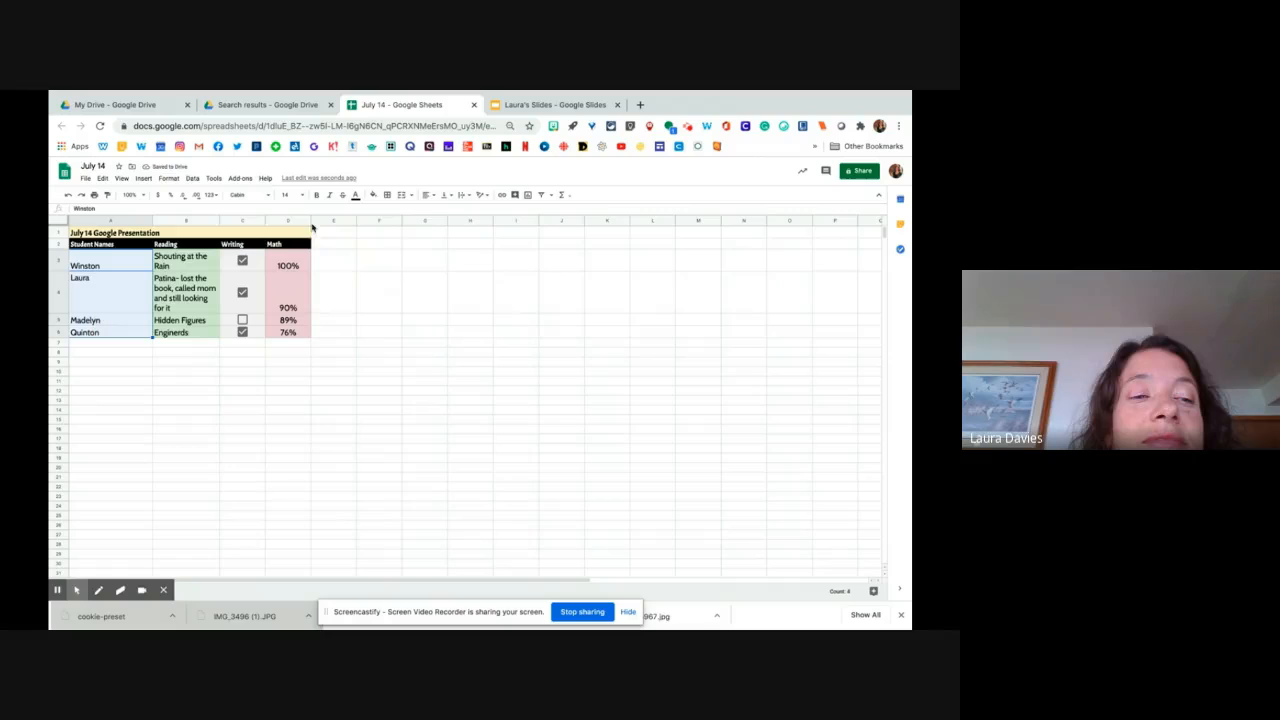
{"action": "left_click", "coordinate": [444, 194]}
{"action": "left_click", "coordinate": [447, 214]}
Turn on text wrapping for the Reading cells B3 to B6
{"action": "left_click_drag", "start_coordinate": [180, 260], "coordinate": [177, 334]}
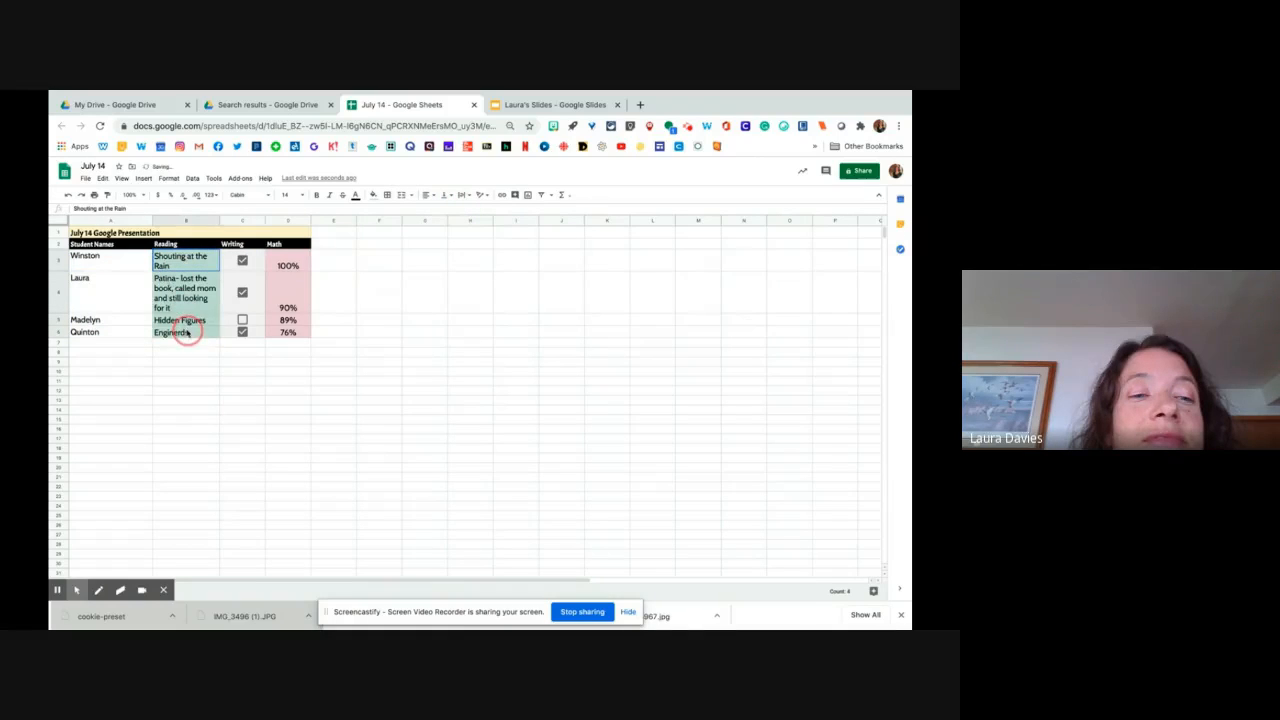
{"action": "left_click", "coordinate": [465, 196]}
{"action": "left_click", "coordinate": [471, 209]}
{"action": "left_click", "coordinate": [420, 287]}
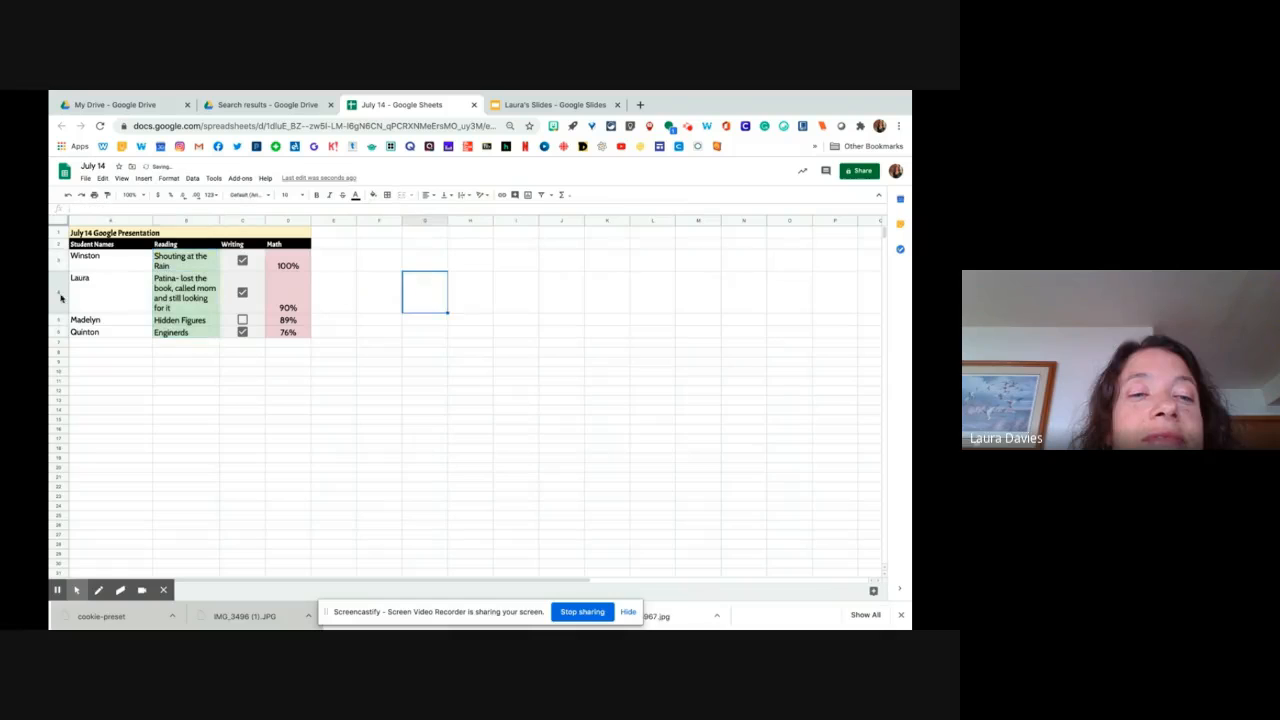
Apply all borders to the student rows, first A3 to D5 and then A6 to D6
{"action": "left_click_drag", "start_coordinate": [100, 263], "coordinate": [290, 320]}
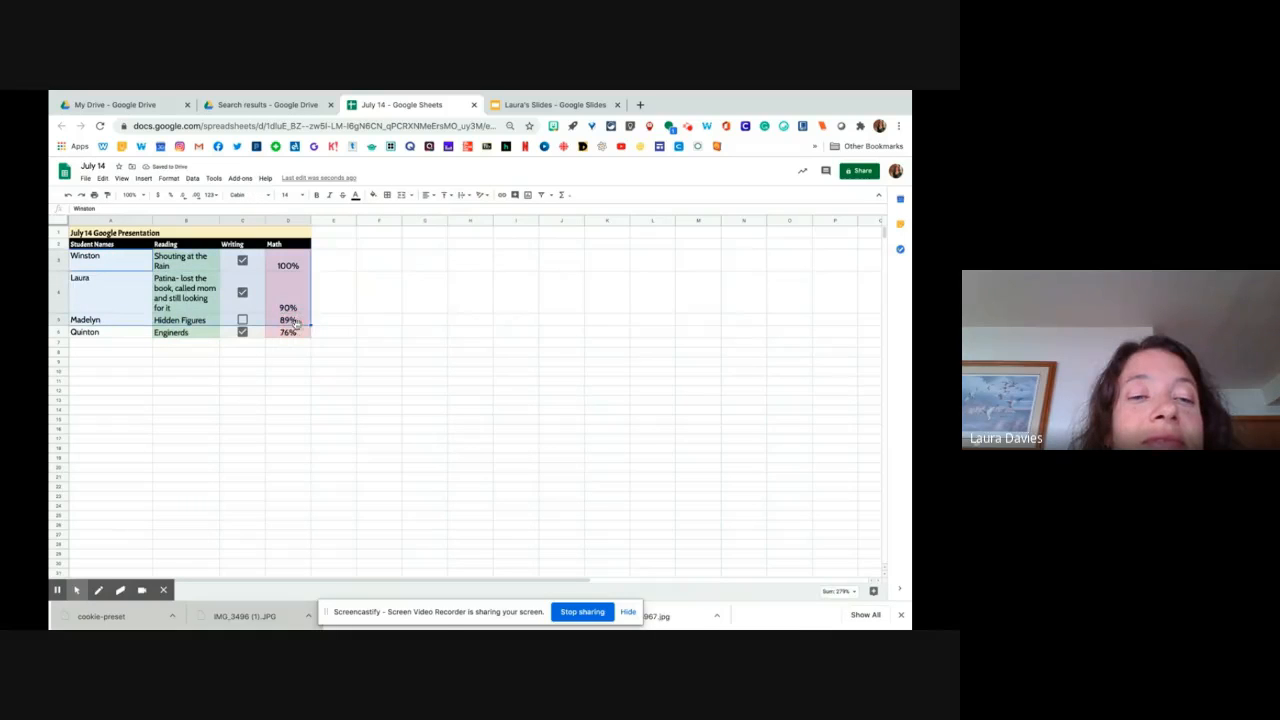
{"action": "left_click", "coordinate": [387, 194]}
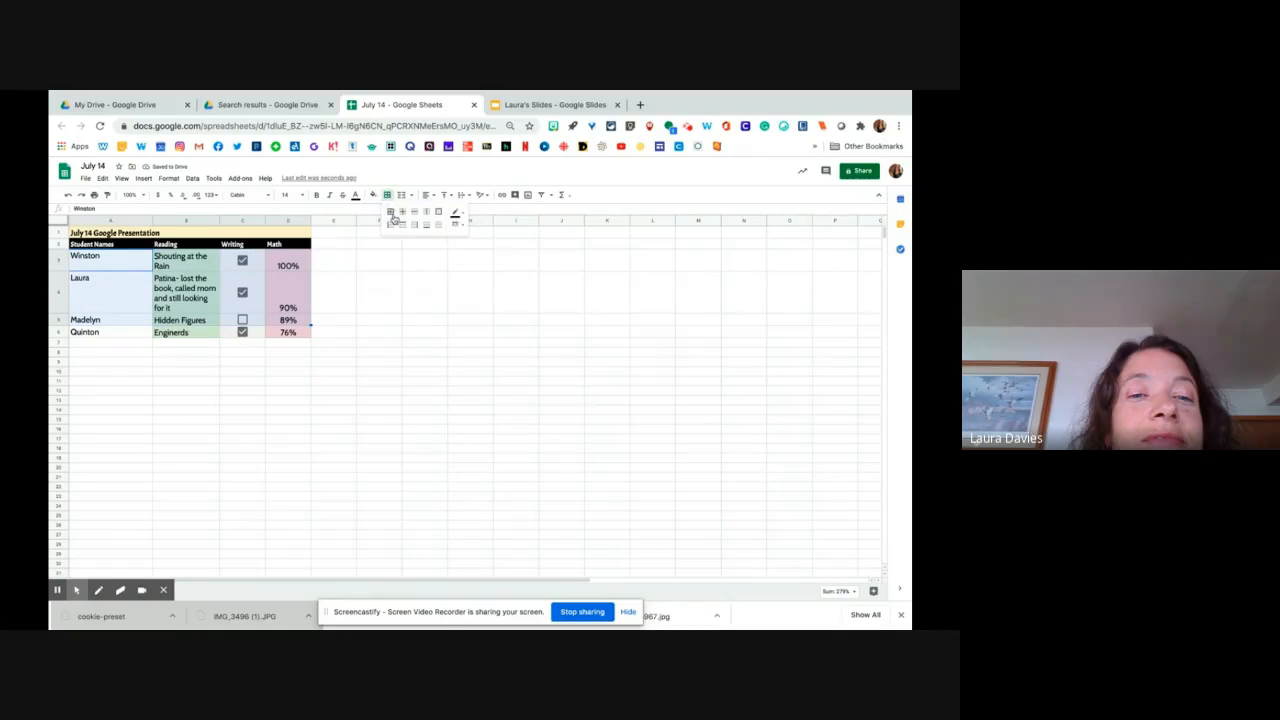
{"action": "left_click", "coordinate": [390, 213]}
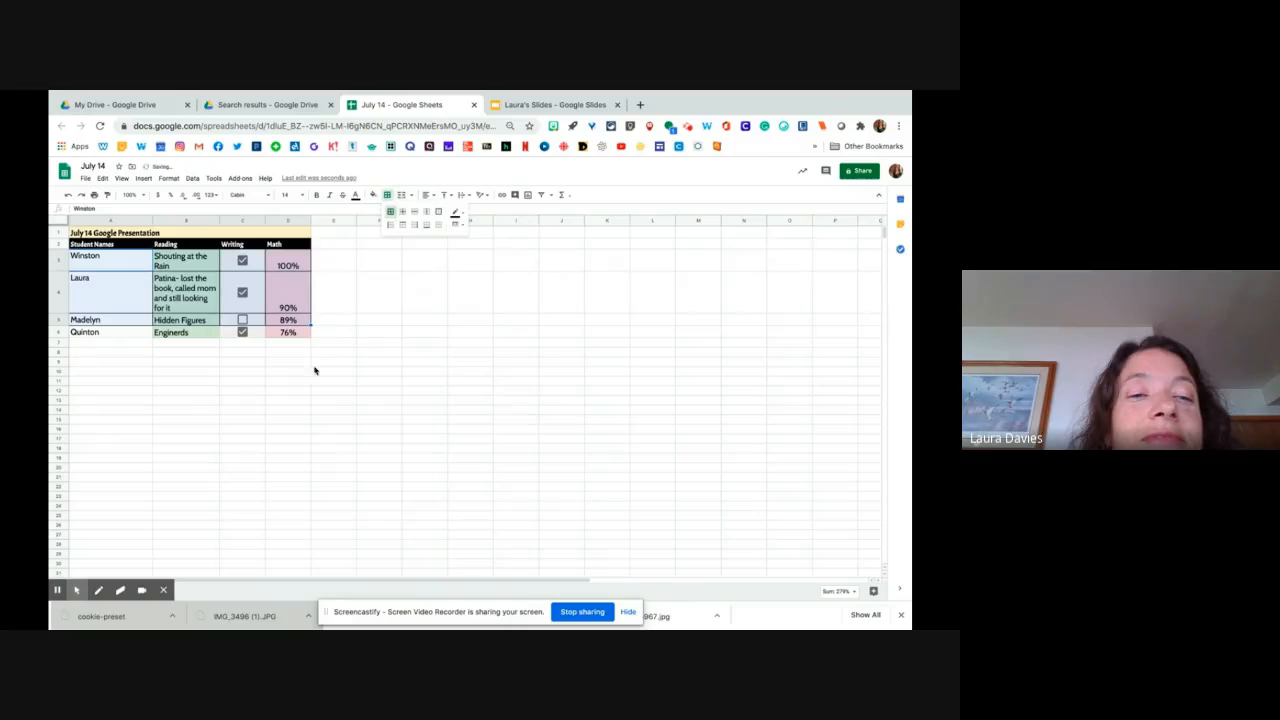
{"action": "left_click", "coordinate": [294, 373]}
{"action": "left_click_drag", "start_coordinate": [113, 340], "coordinate": [286, 333]}
{"action": "left_click", "coordinate": [387, 198]}
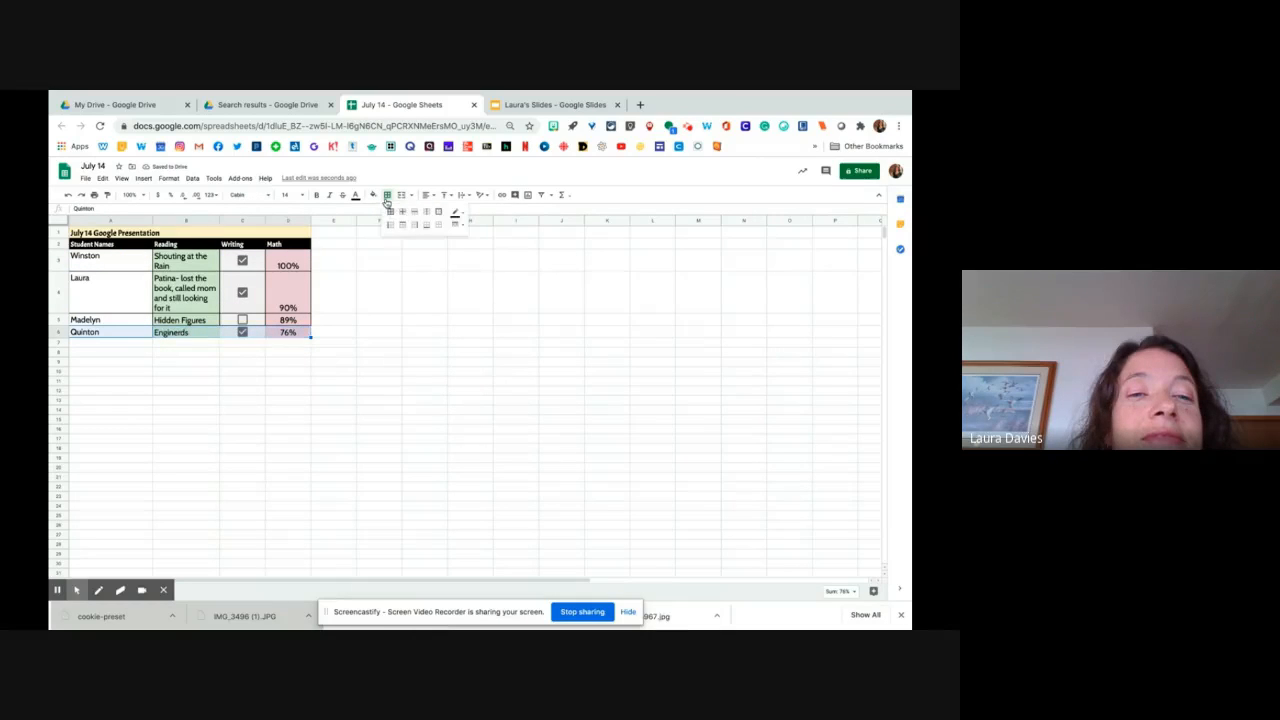
{"action": "left_click", "coordinate": [391, 213]}
{"action": "left_click", "coordinate": [367, 300]}
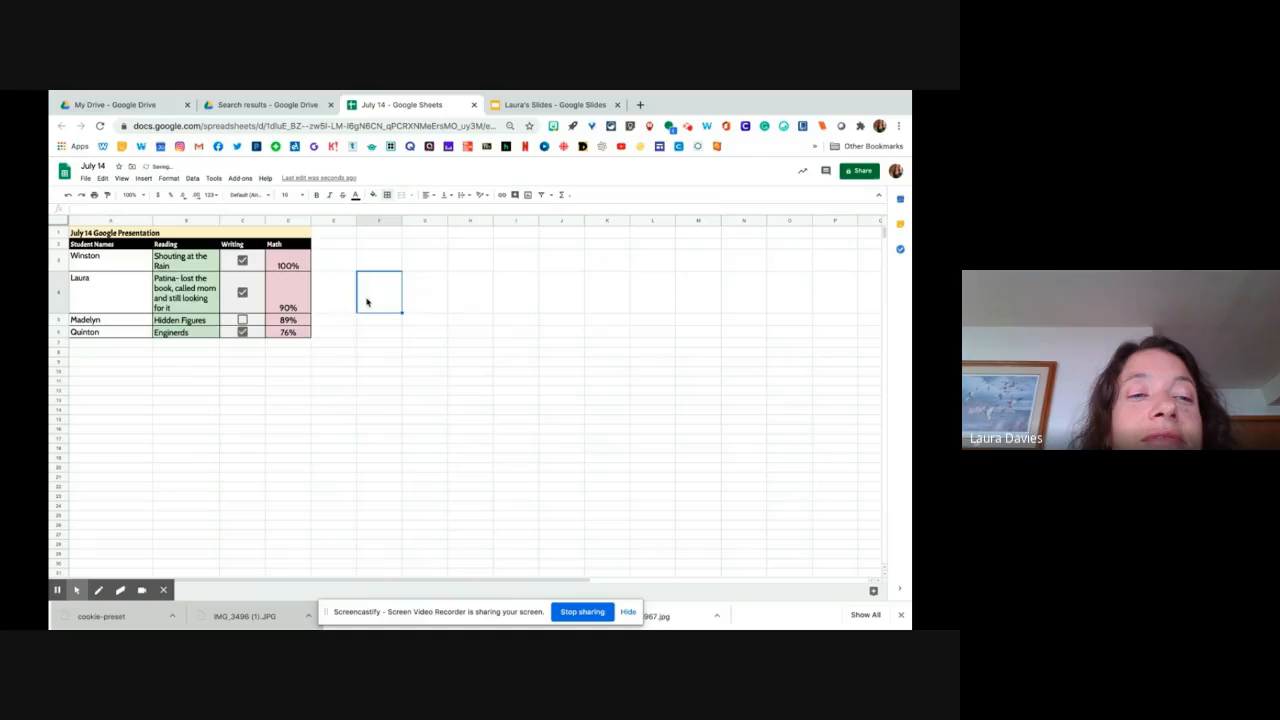
{"action": "left_click", "coordinate": [389, 430]}
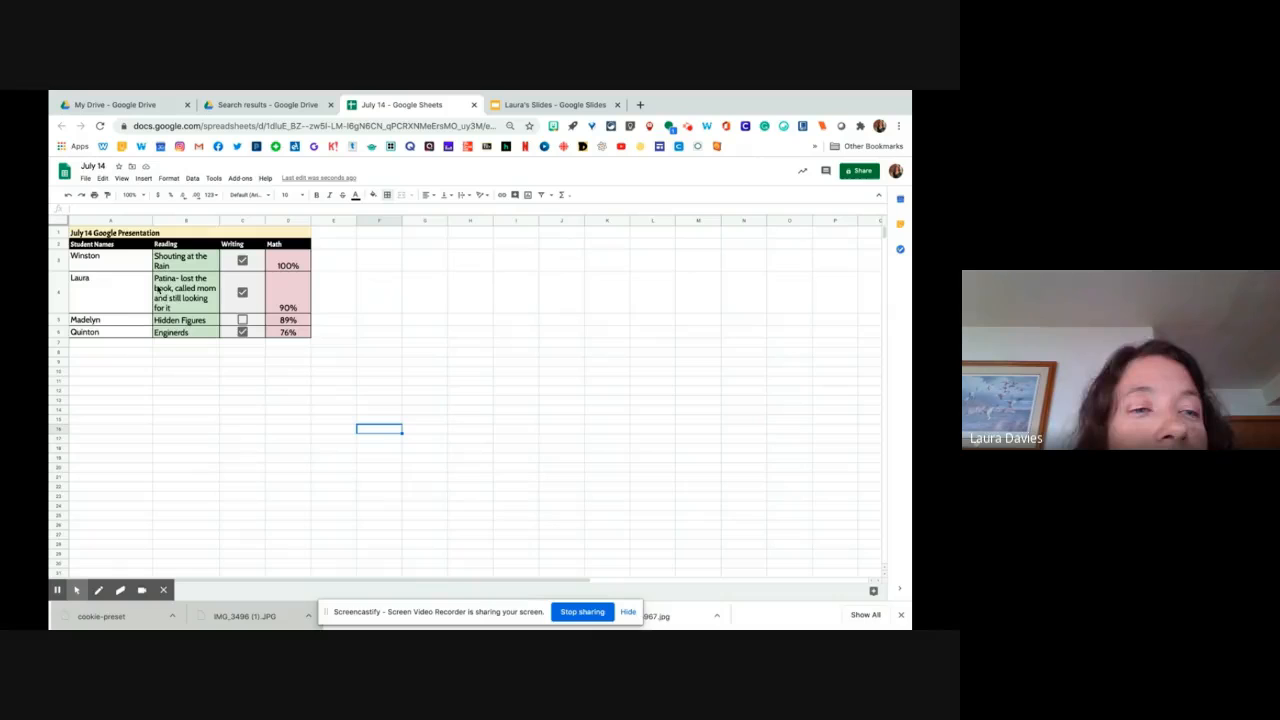
Preview the print layout with Current sheet as the print range, then cancel without printing
{"action": "left_click", "coordinate": [86, 179]}
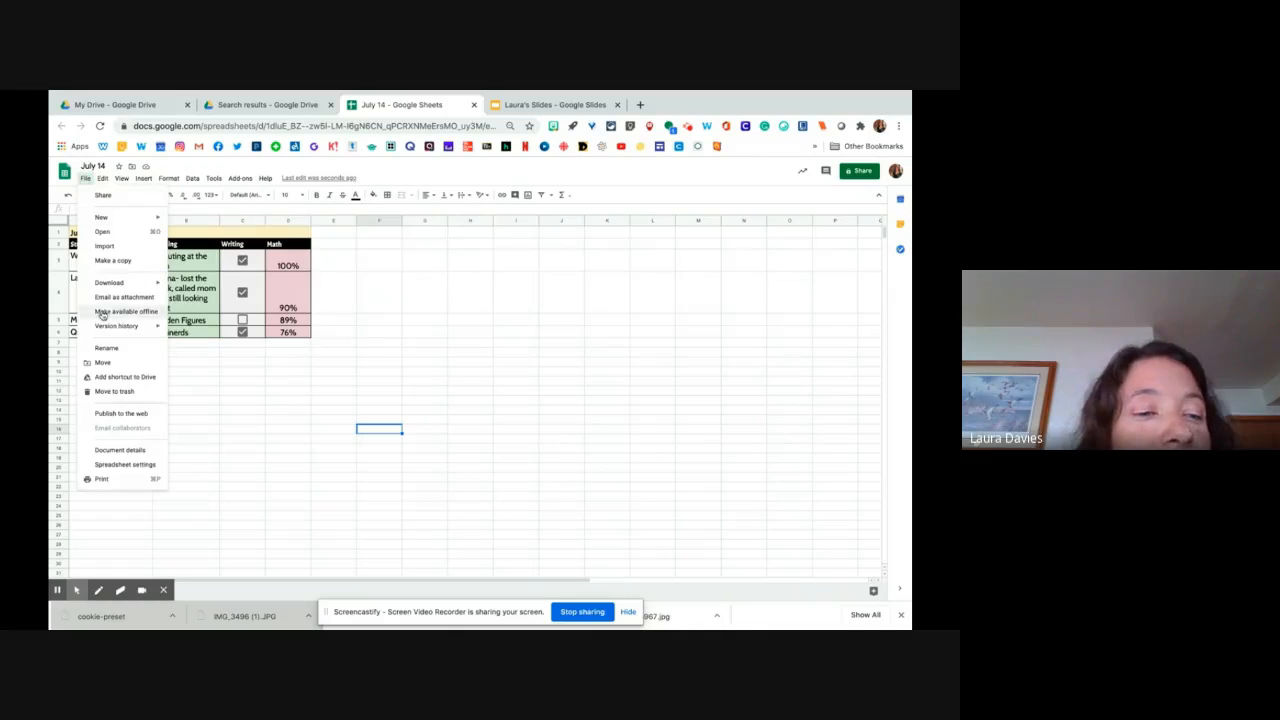
{"action": "mouse_move", "coordinate": [115, 283]}
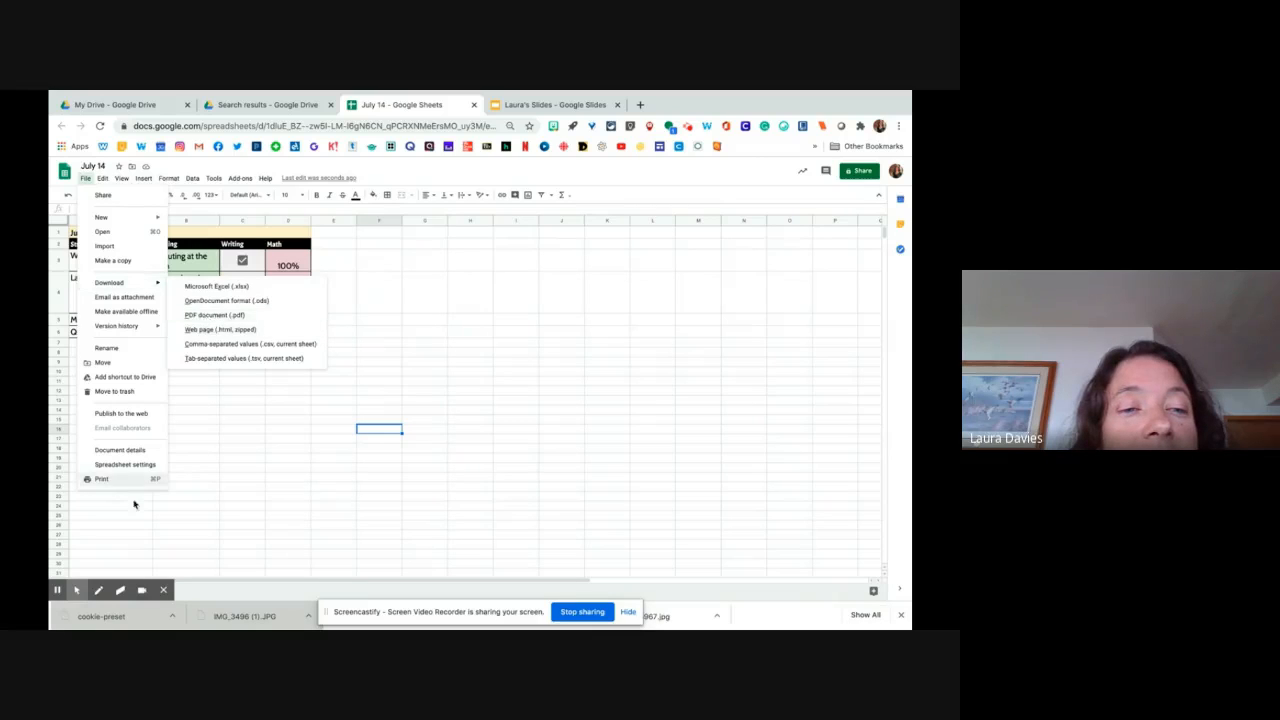
{"action": "left_click", "coordinate": [101, 479]}
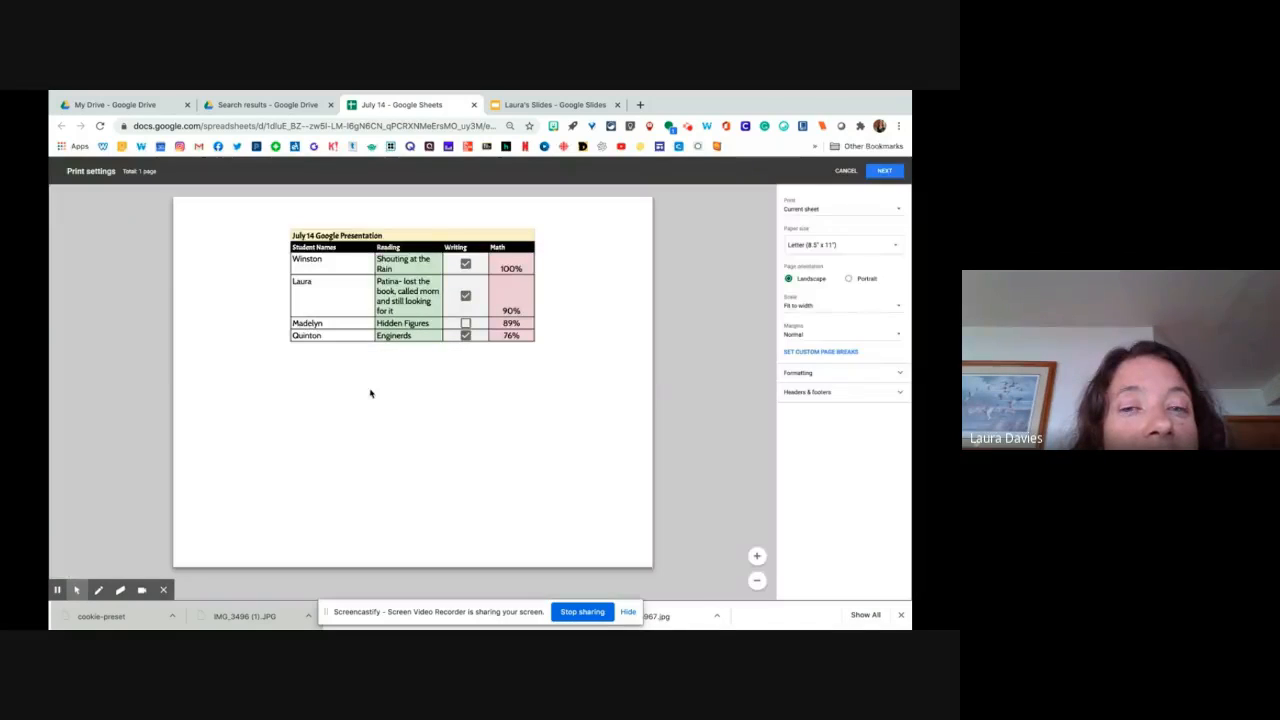
{"action": "left_click", "coordinate": [805, 210]}
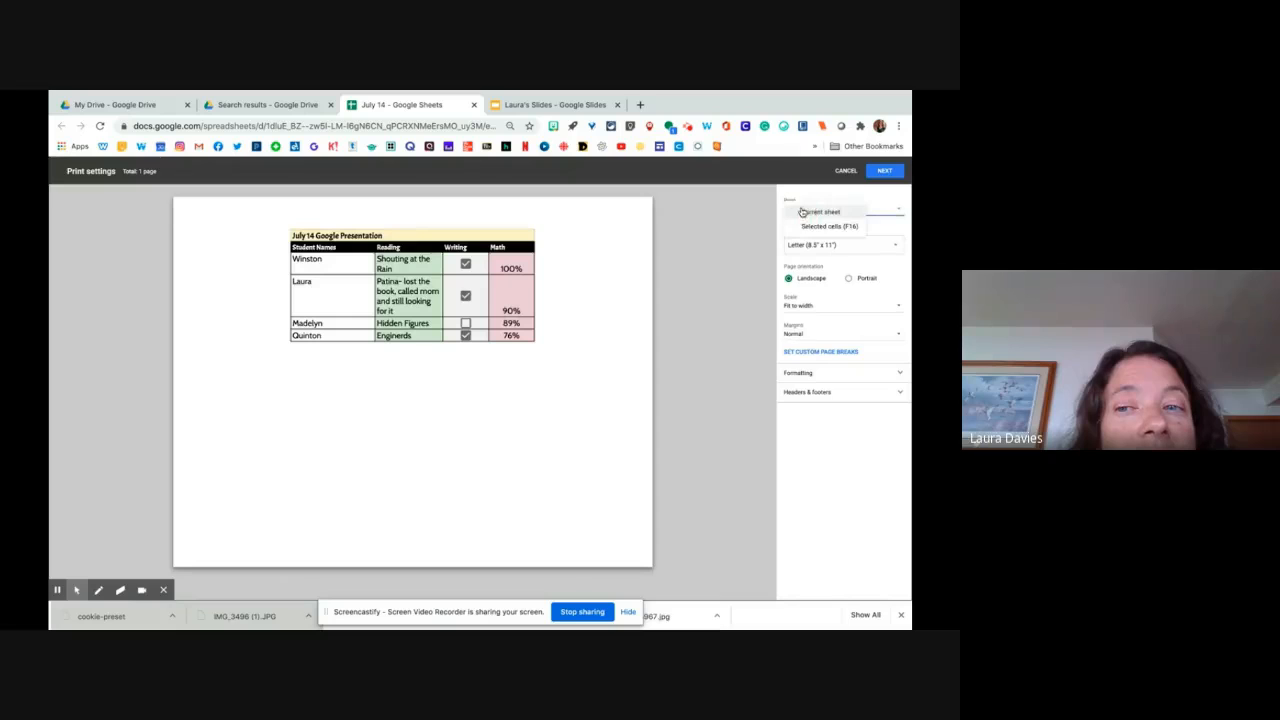
{"action": "left_click", "coordinate": [820, 211]}
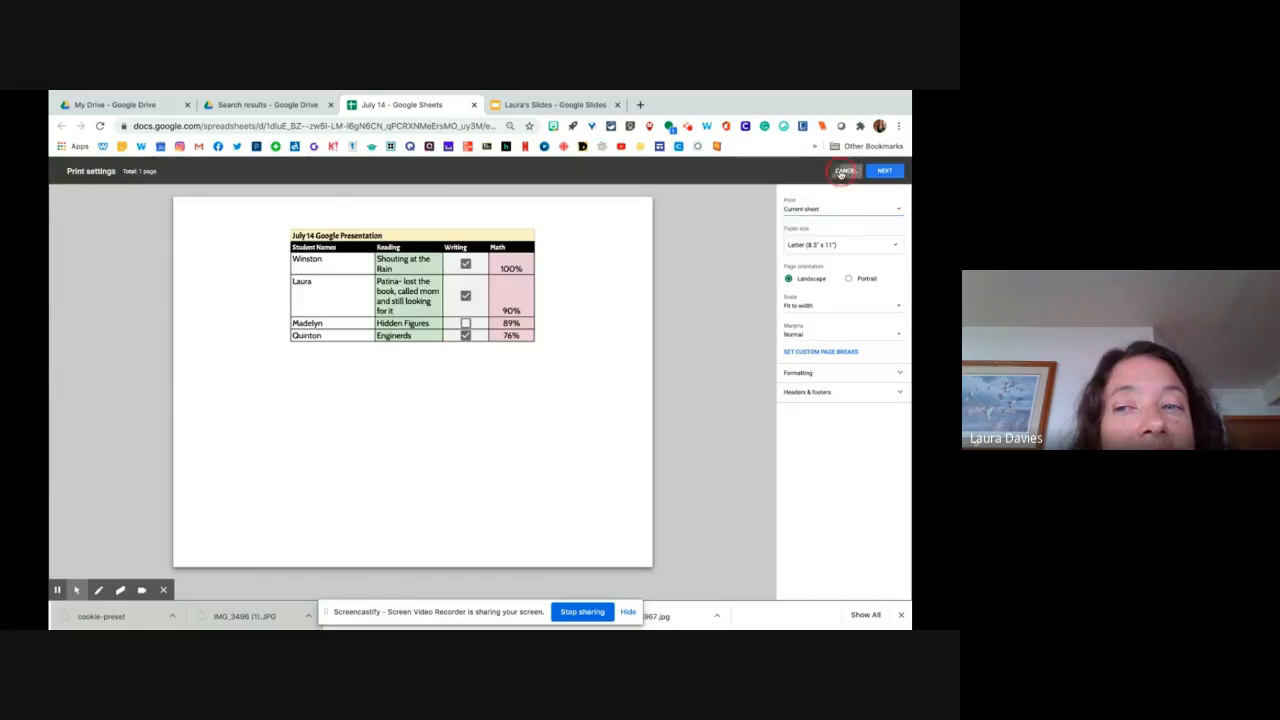
{"action": "left_click", "coordinate": [845, 170]}
{"action": "left_click", "coordinate": [157, 218]}
{"action": "left_click", "coordinate": [103, 178]}
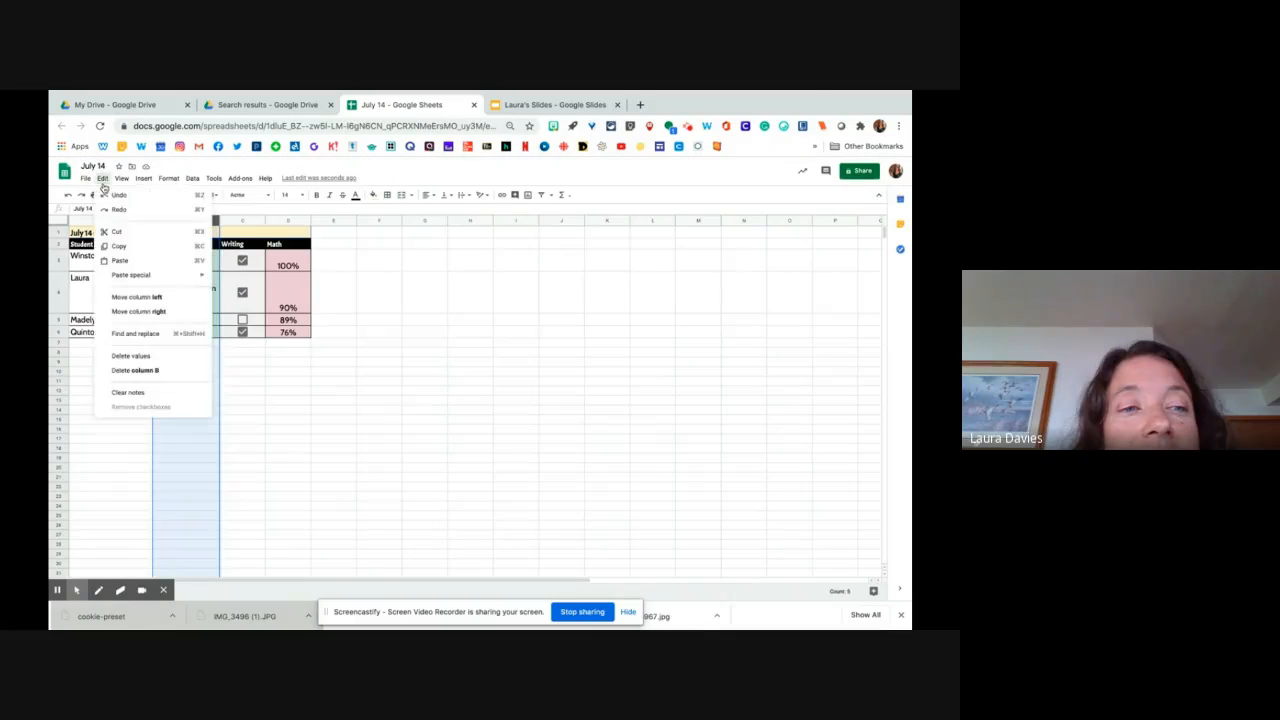
{"action": "mouse_move", "coordinate": [146, 179]}
{"action": "mouse_move", "coordinate": [193, 181]}
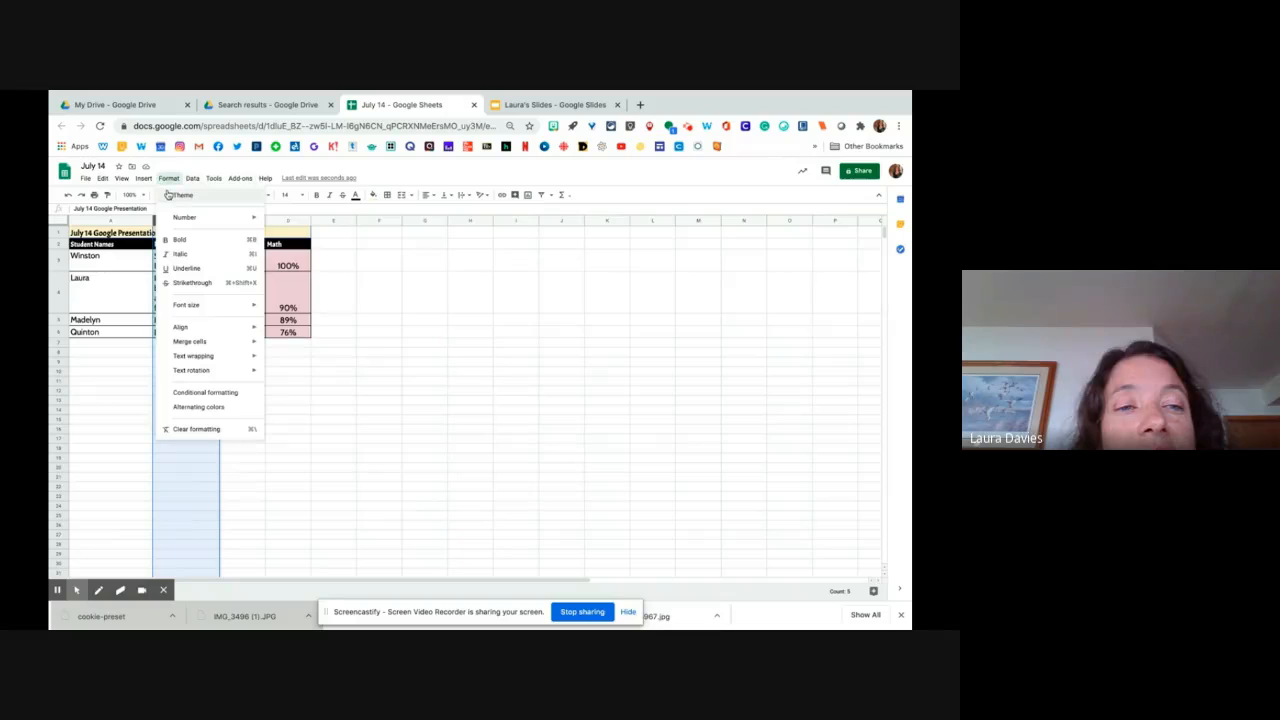
{"action": "left_click", "coordinate": [130, 411]}
{"action": "left_click", "coordinate": [217, 179]}
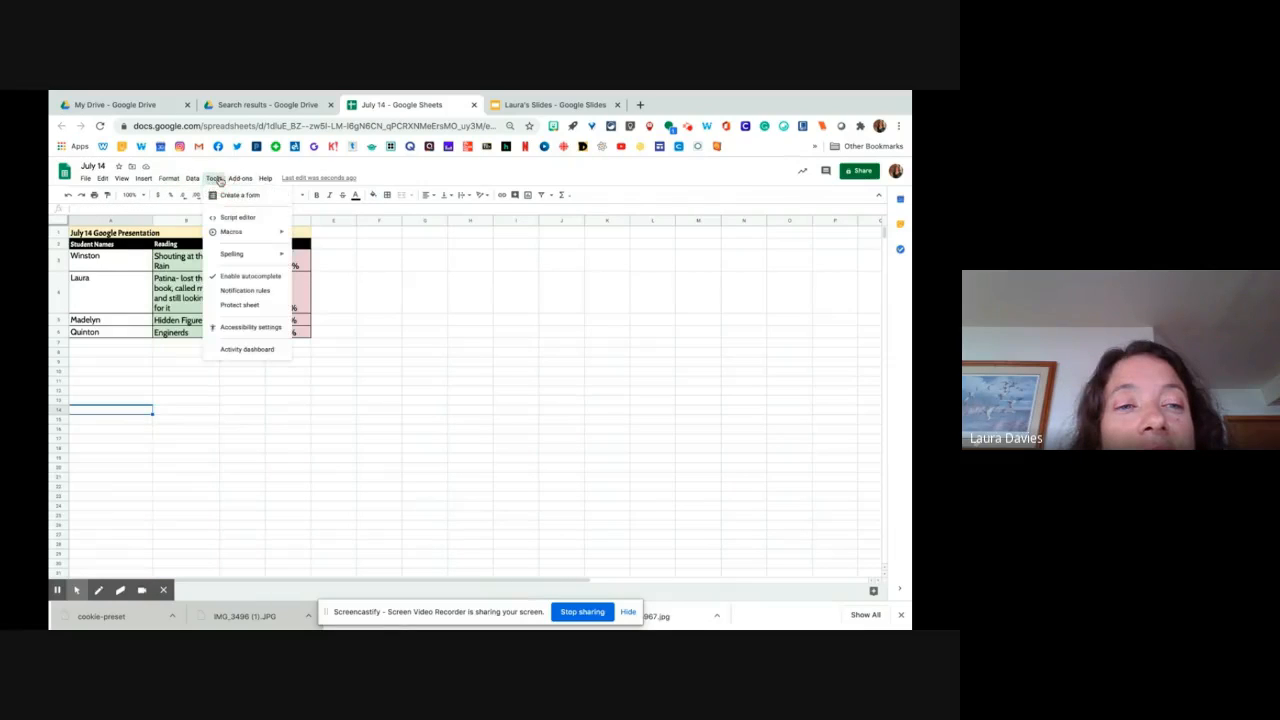
{"action": "mouse_move", "coordinate": [193, 184]}
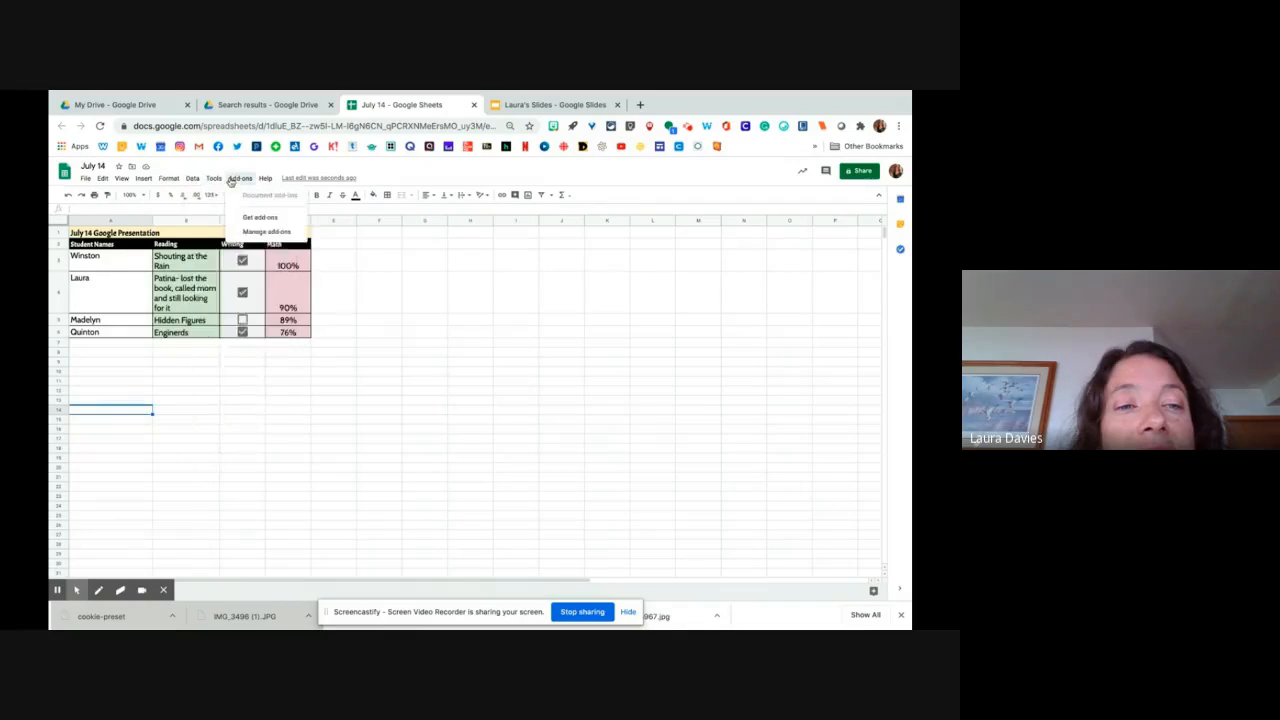
Open the spreadsheet themes and browse the available designs without applying one
{"action": "left_click", "coordinate": [178, 196]}
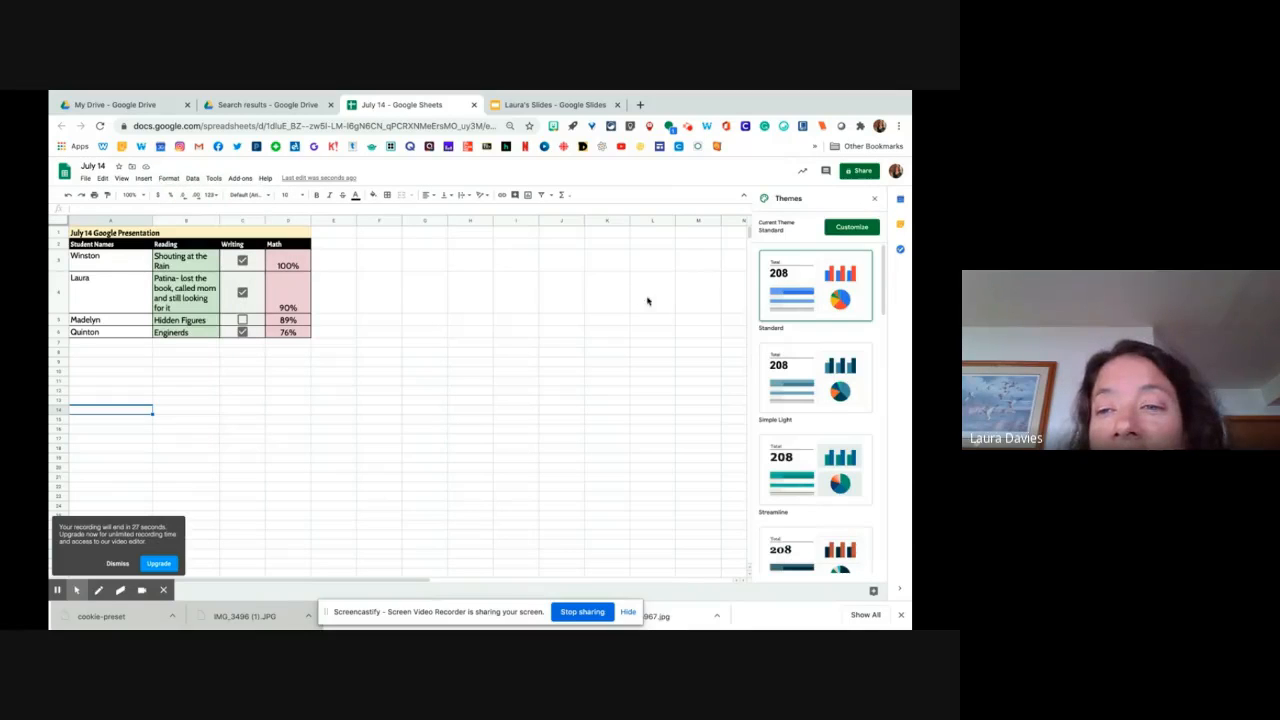
{"action": "scroll", "coordinate": [783, 428], "scroll_direction": "down", "scroll_amount": 1}
{"action": "scroll", "coordinate": [783, 428], "scroll_direction": "down", "scroll_amount": 1}
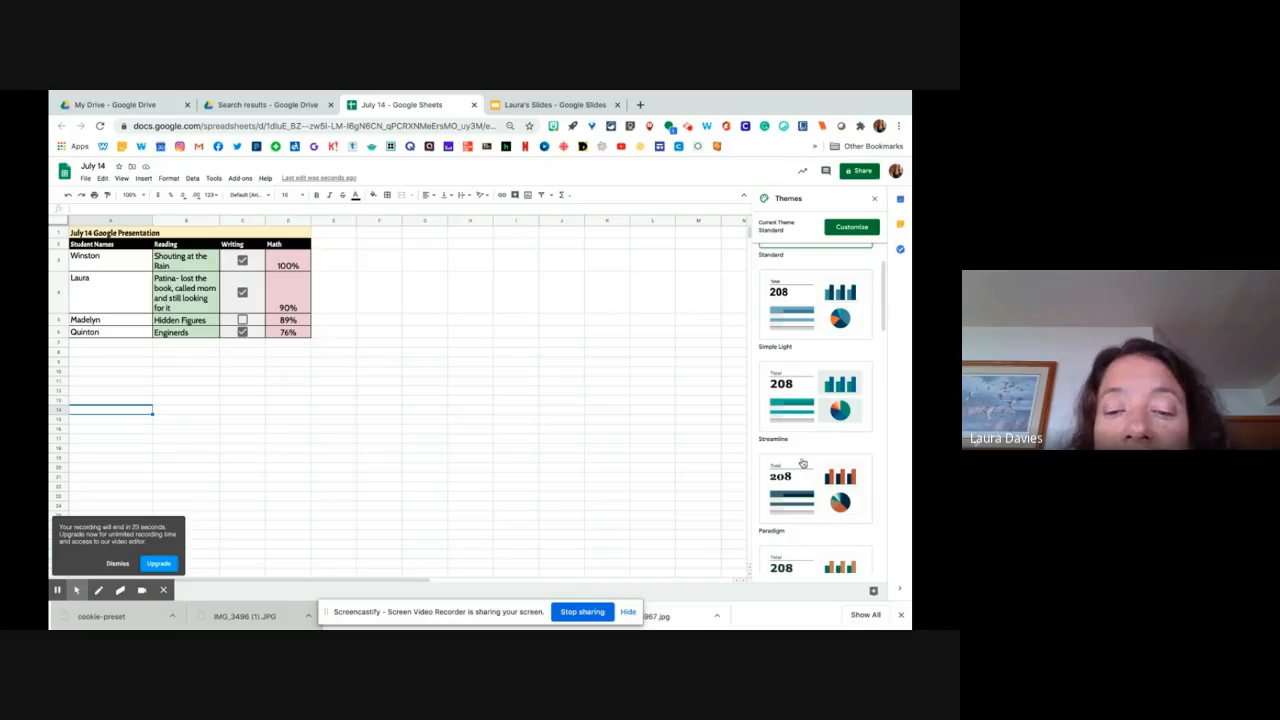
{"action": "left_click", "coordinate": [528, 332]}
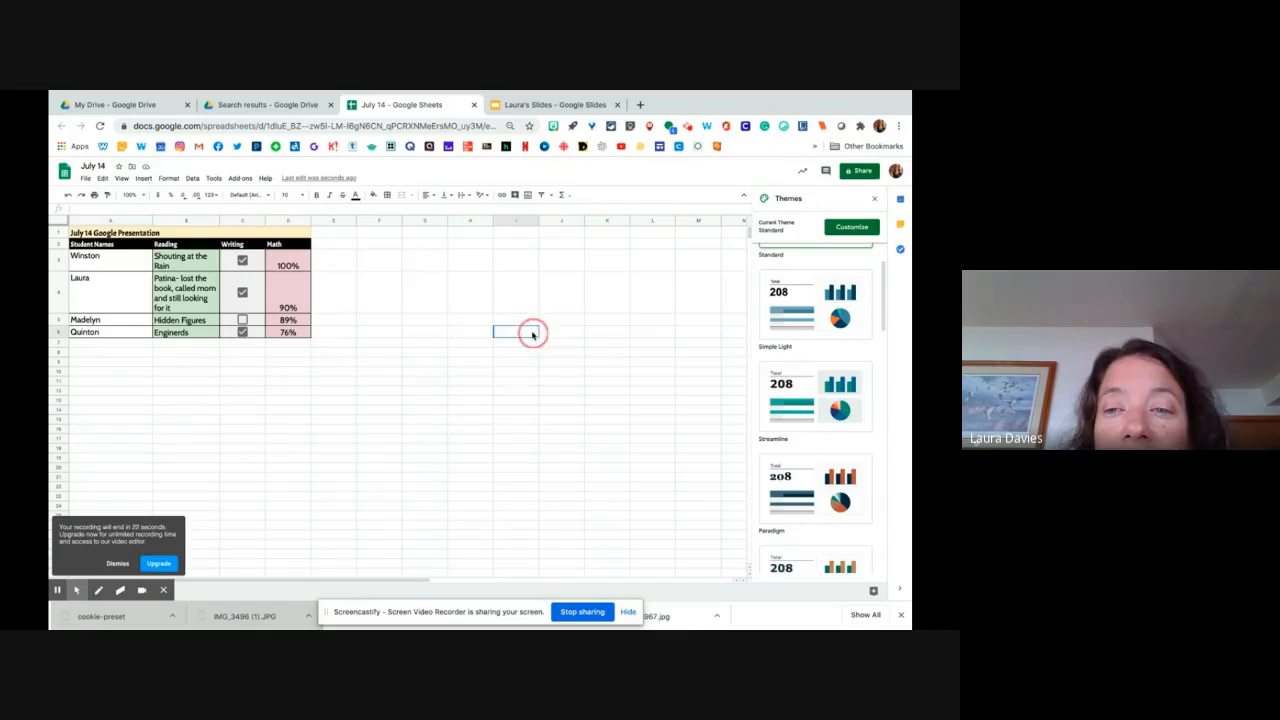
{"action": "left_click", "coordinate": [213, 179]}
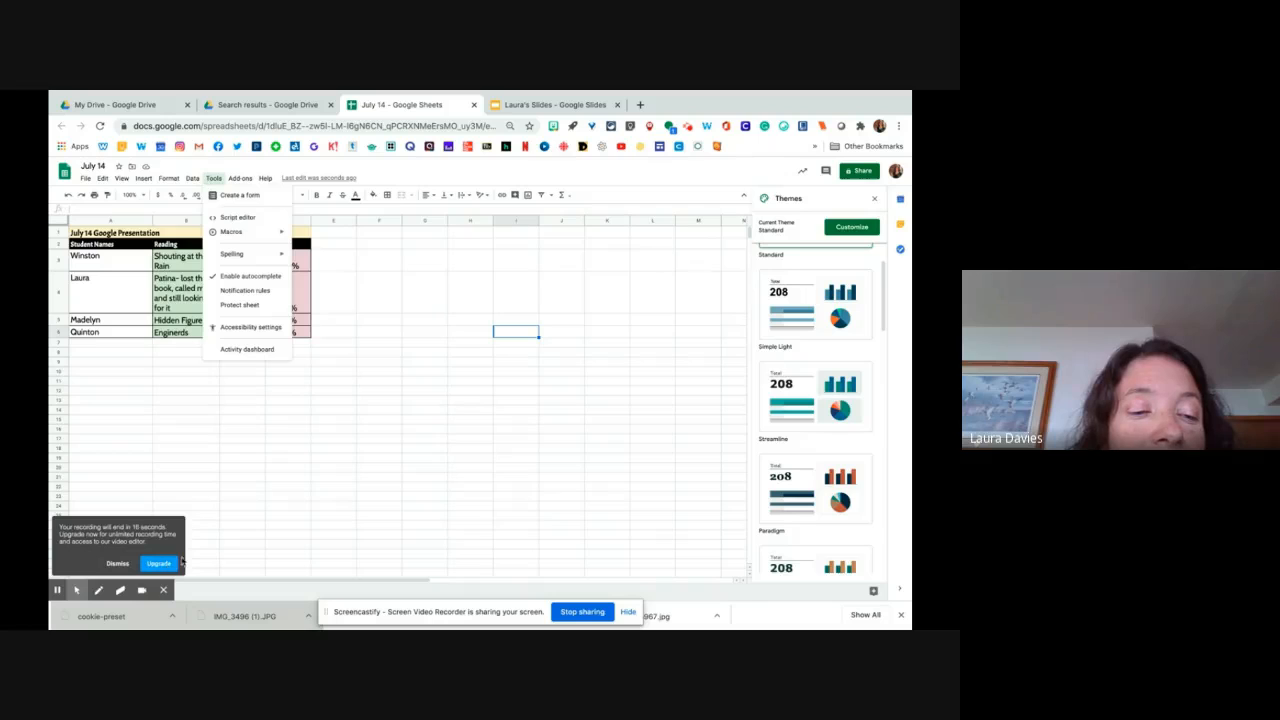
{"action": "left_click", "coordinate": [220, 535]}
{"action": "left_click", "coordinate": [117, 563]}
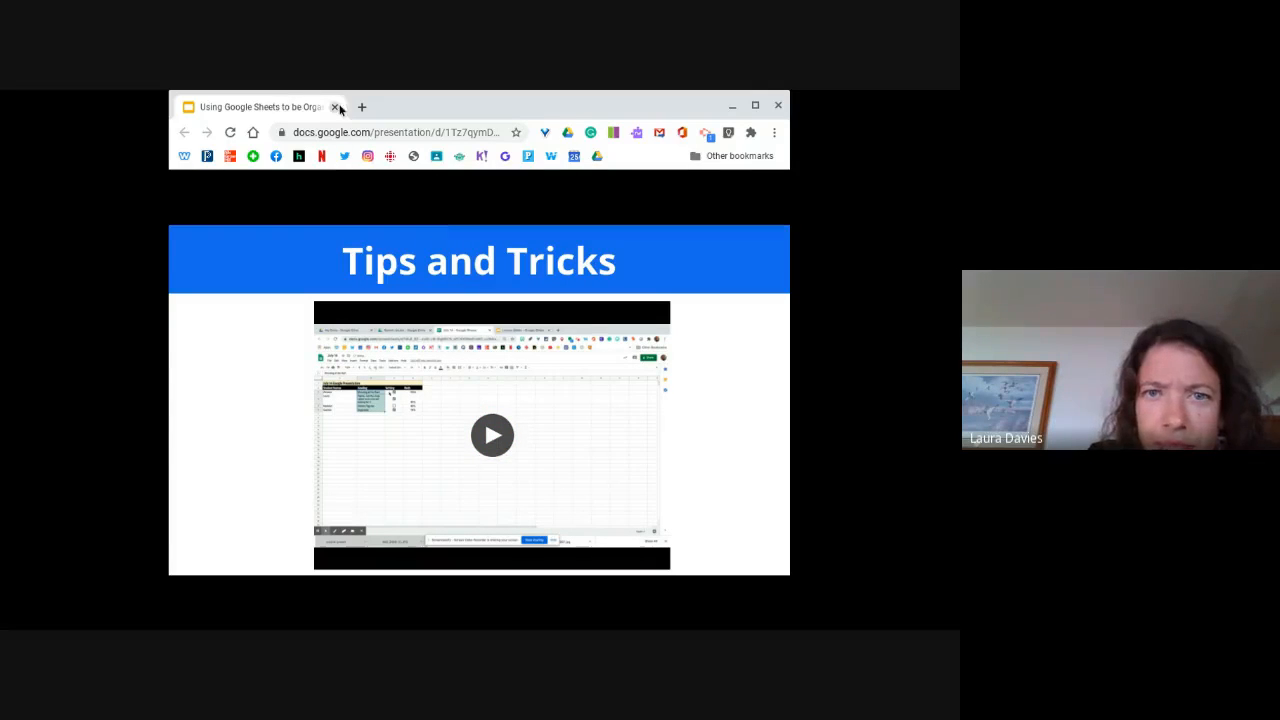
In the maximized Google Slides presentation, play the schedule video on slide 17 full screen, then advance to slide 18
{"action": "left_click", "coordinate": [756, 106]}
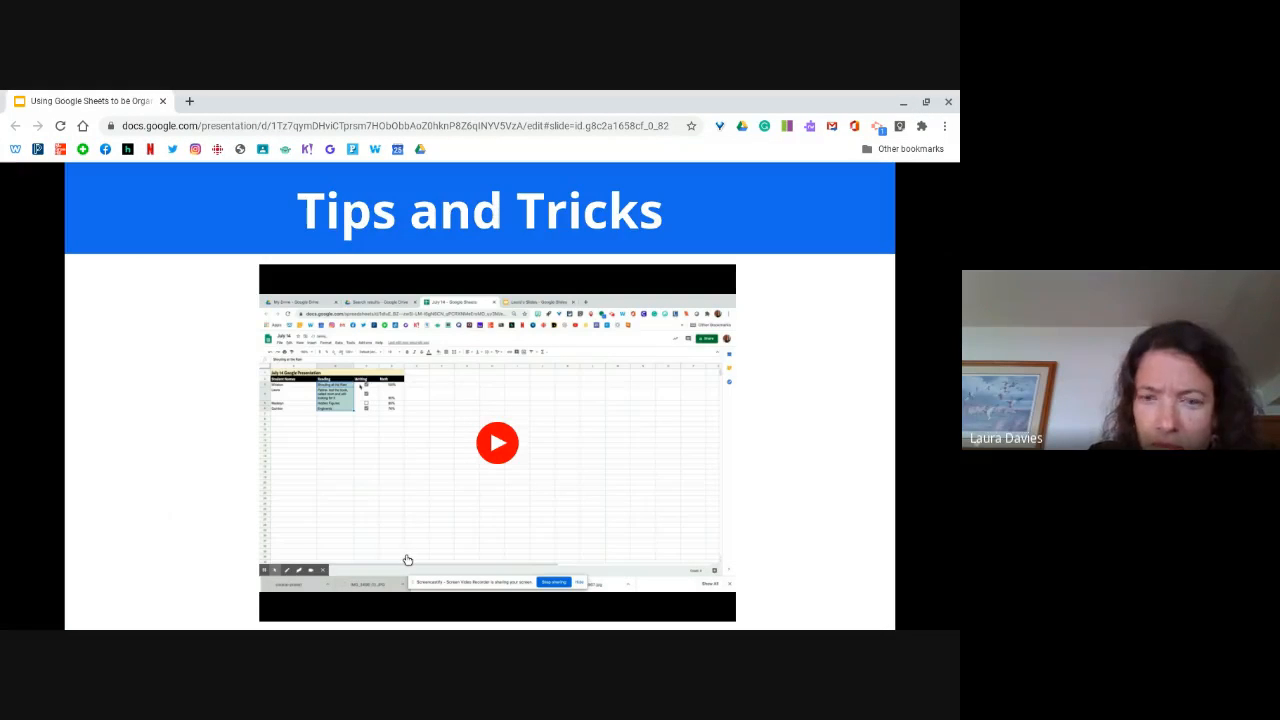
{"action": "left_click", "coordinate": [832, 457]}
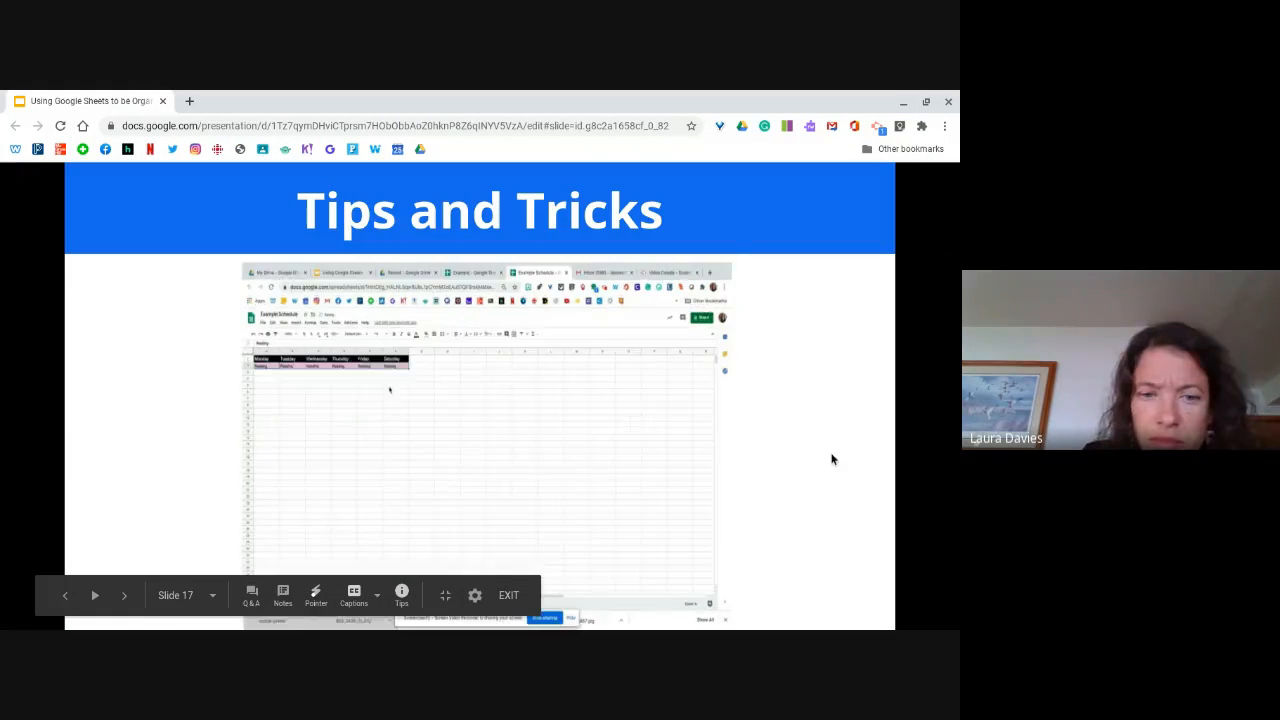
{"action": "left_click", "coordinate": [832, 457]}
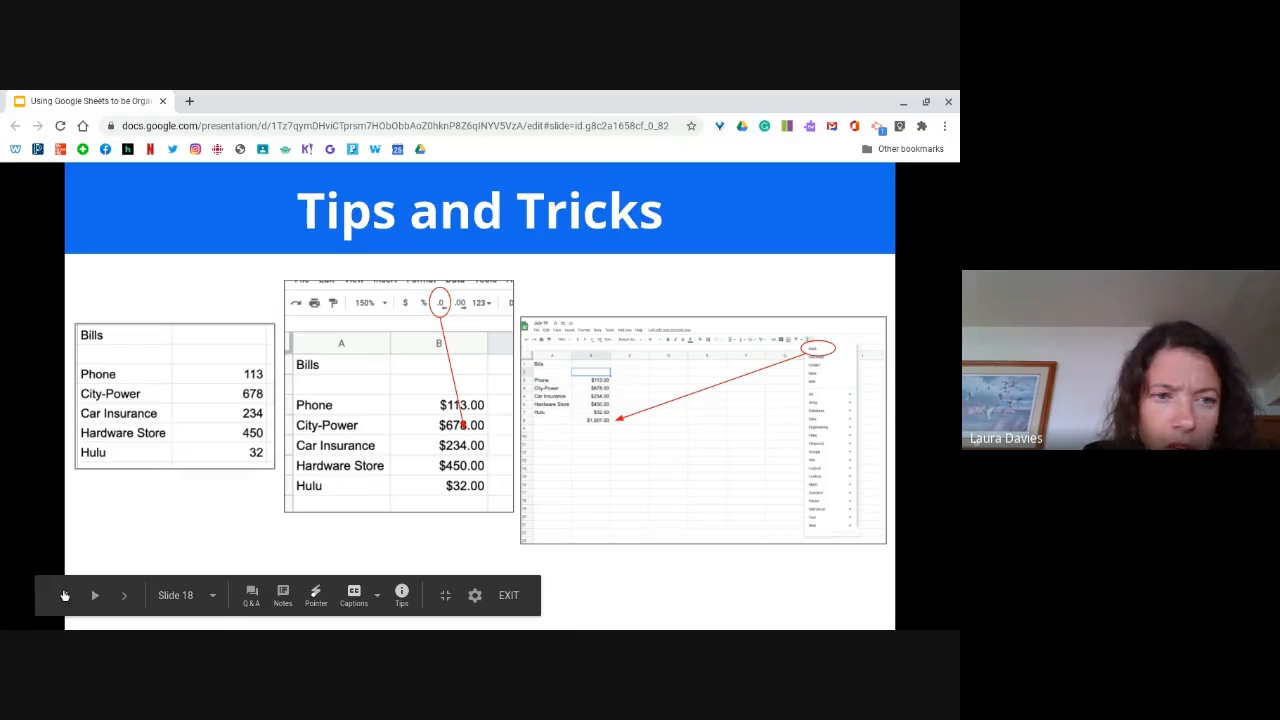
{"action": "left_click", "coordinate": [65, 595]}
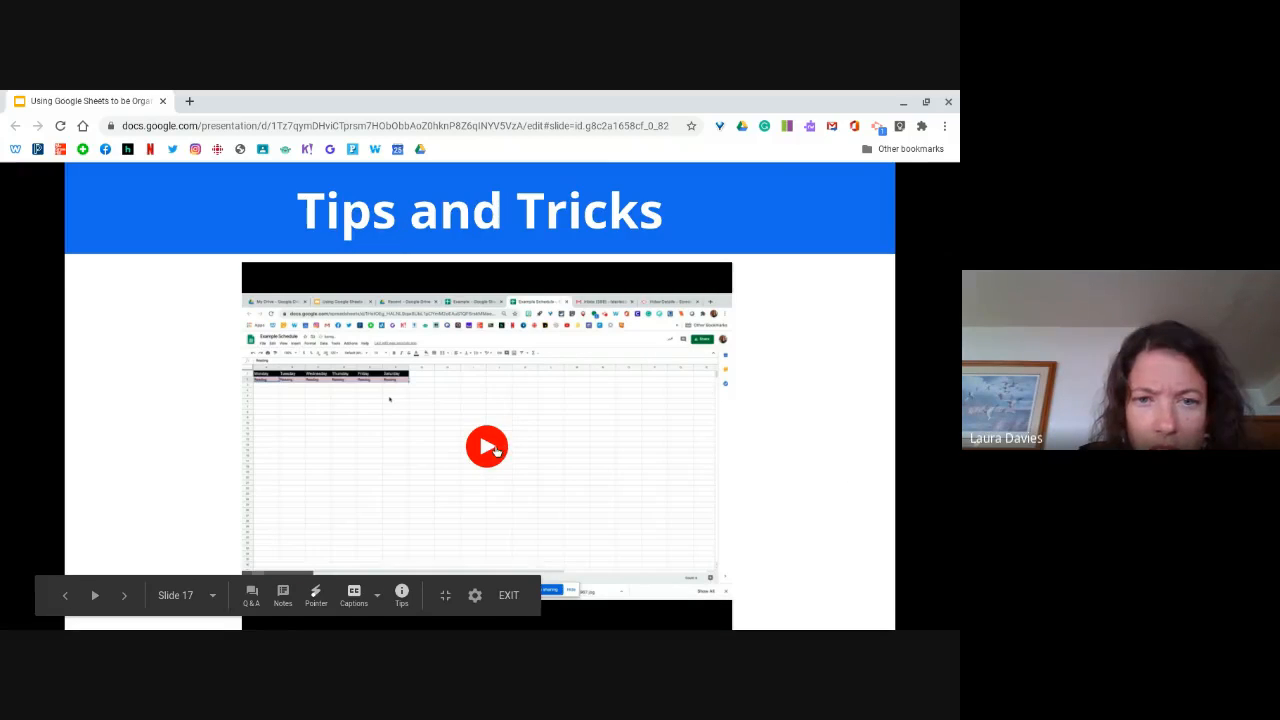
{"action": "left_click", "coordinate": [494, 450]}
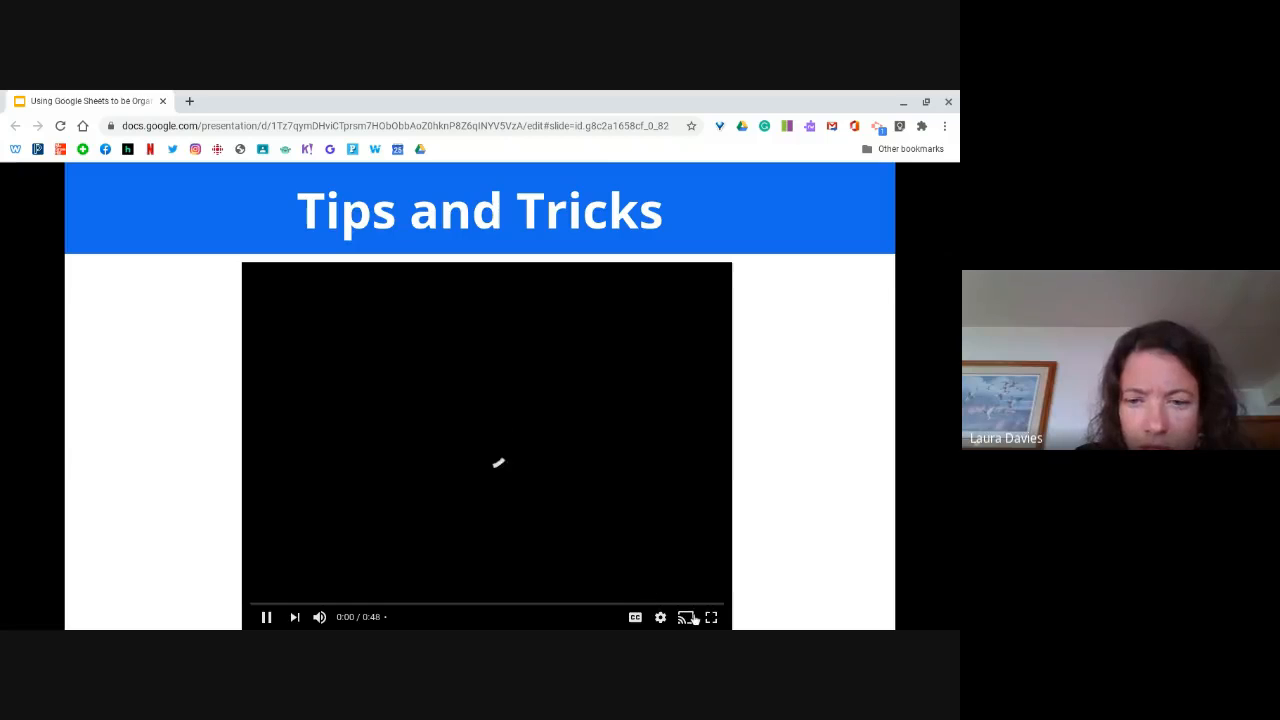
{"action": "left_click", "coordinate": [714, 620]}
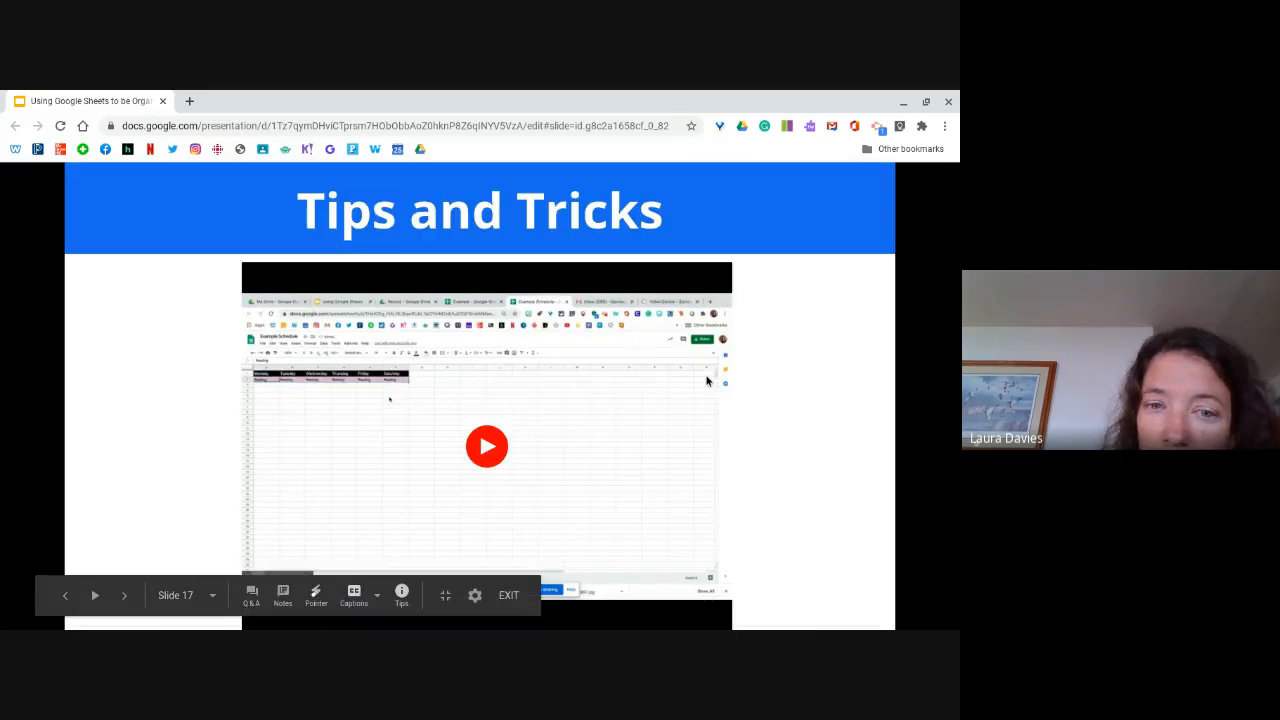
{"action": "left_click", "coordinate": [126, 595]}
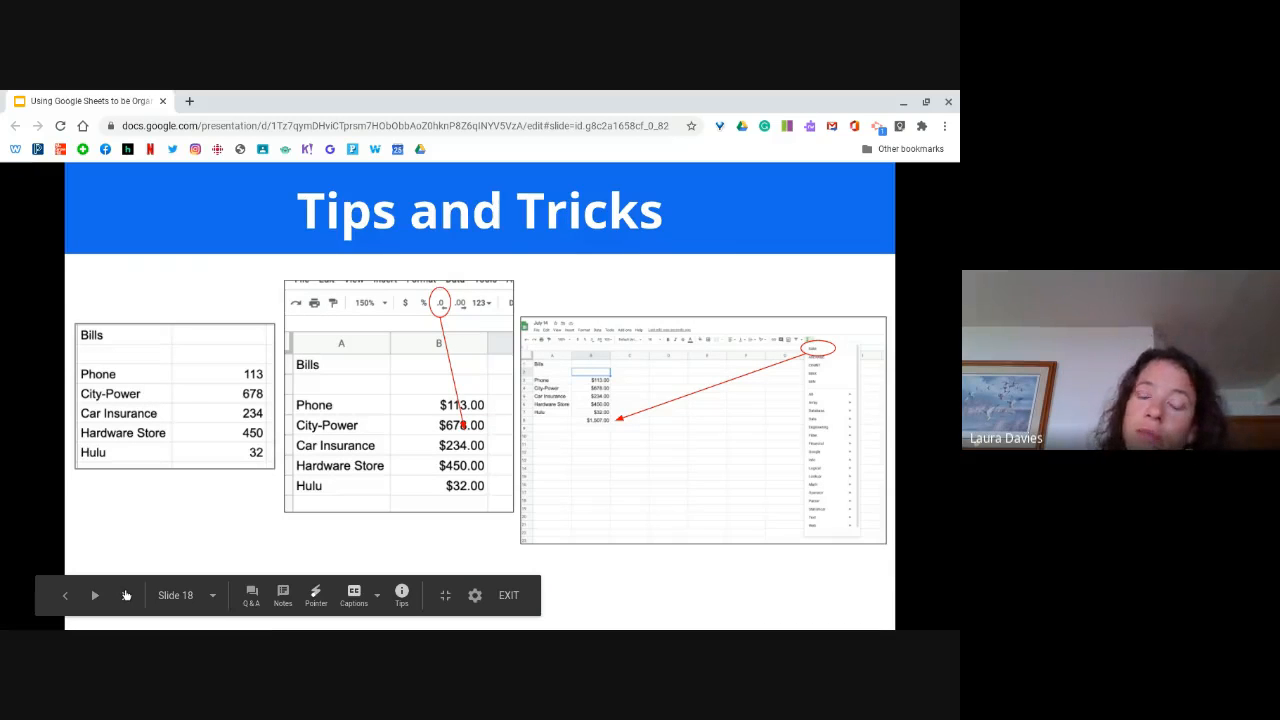
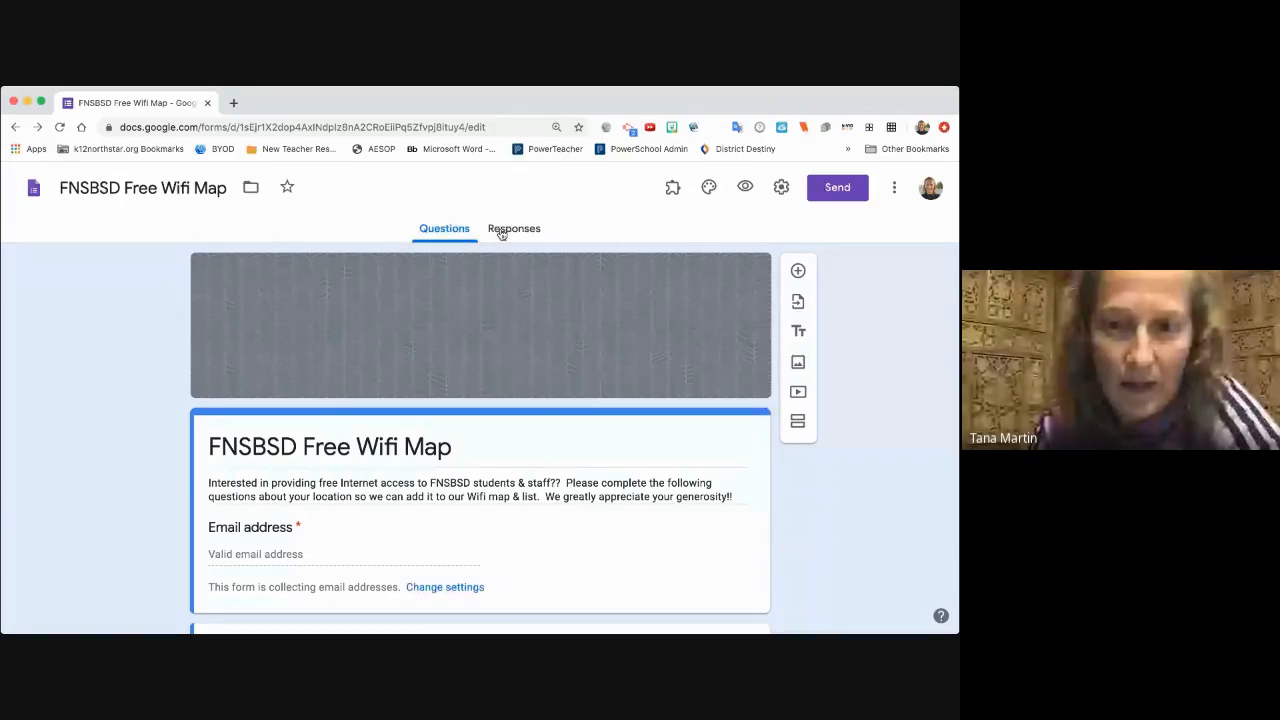
In the FNSBSD Free Wifi Map Google Form, create a new spreadsheet for the responses and select its row 2
{"action": "left_click", "coordinate": [502, 233]}
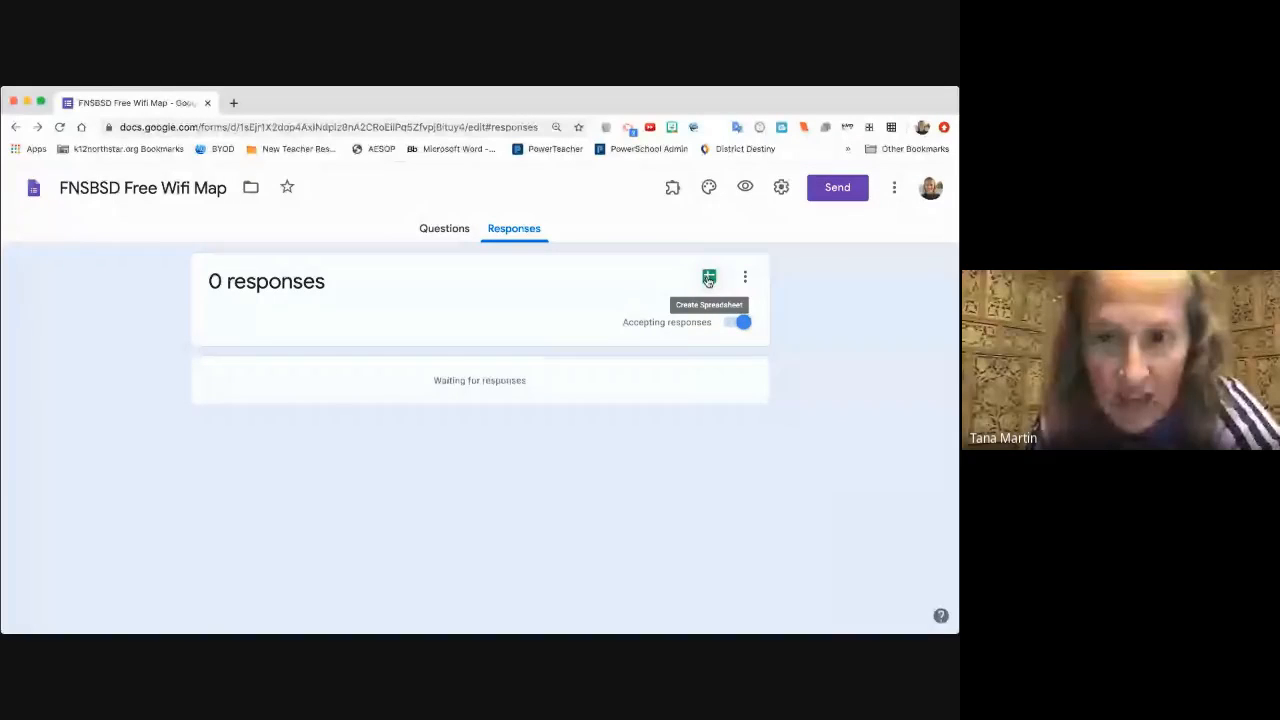
{"action": "left_click", "coordinate": [708, 278]}
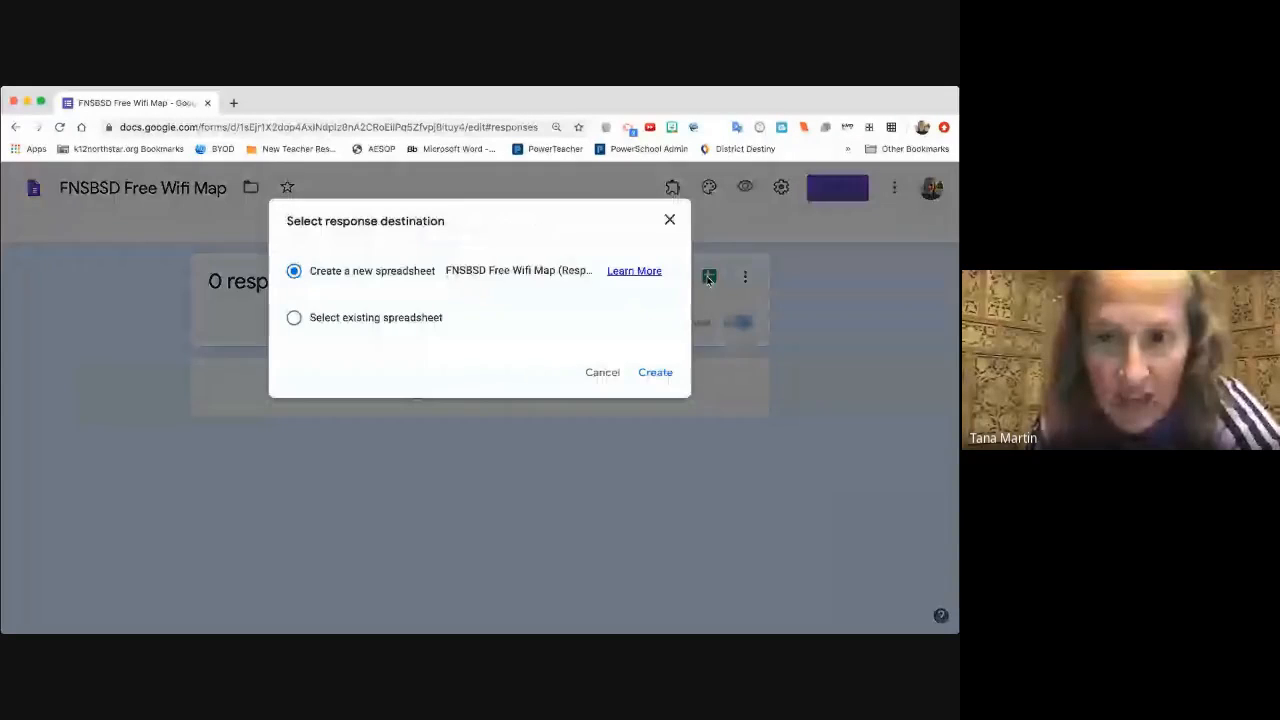
{"action": "left_click", "coordinate": [652, 376]}
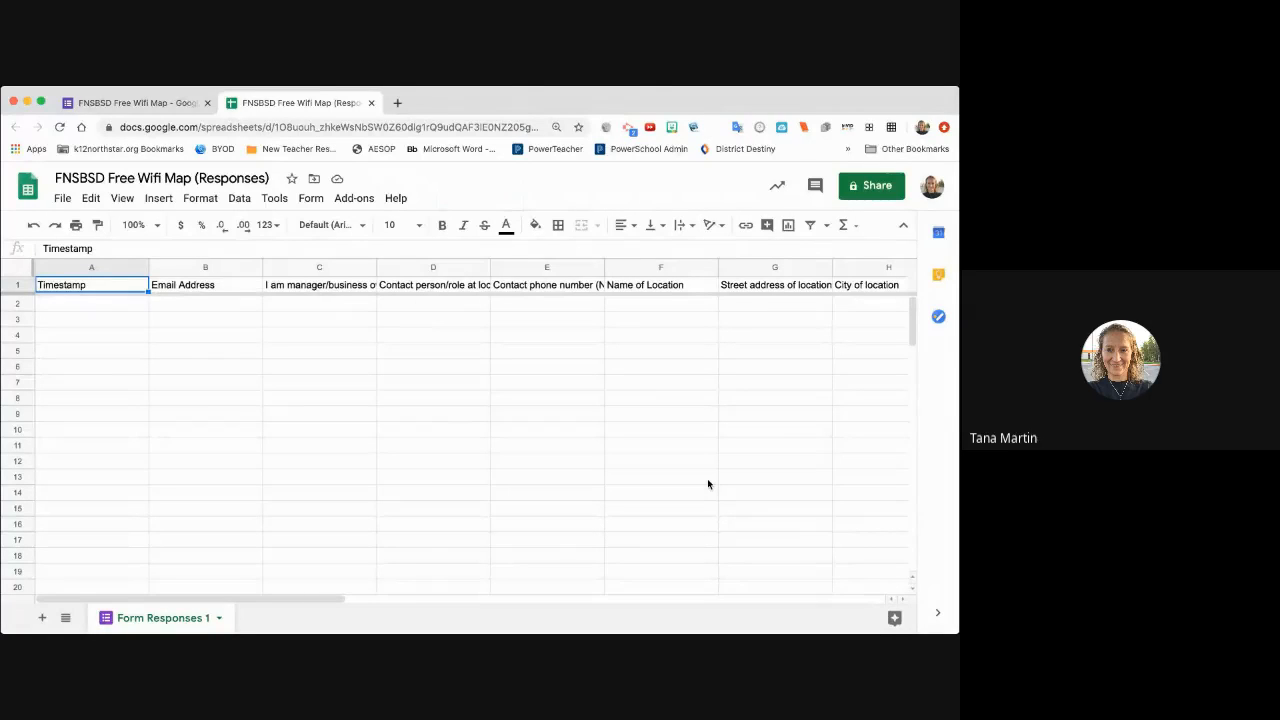
{"action": "left_click", "coordinate": [24, 304]}
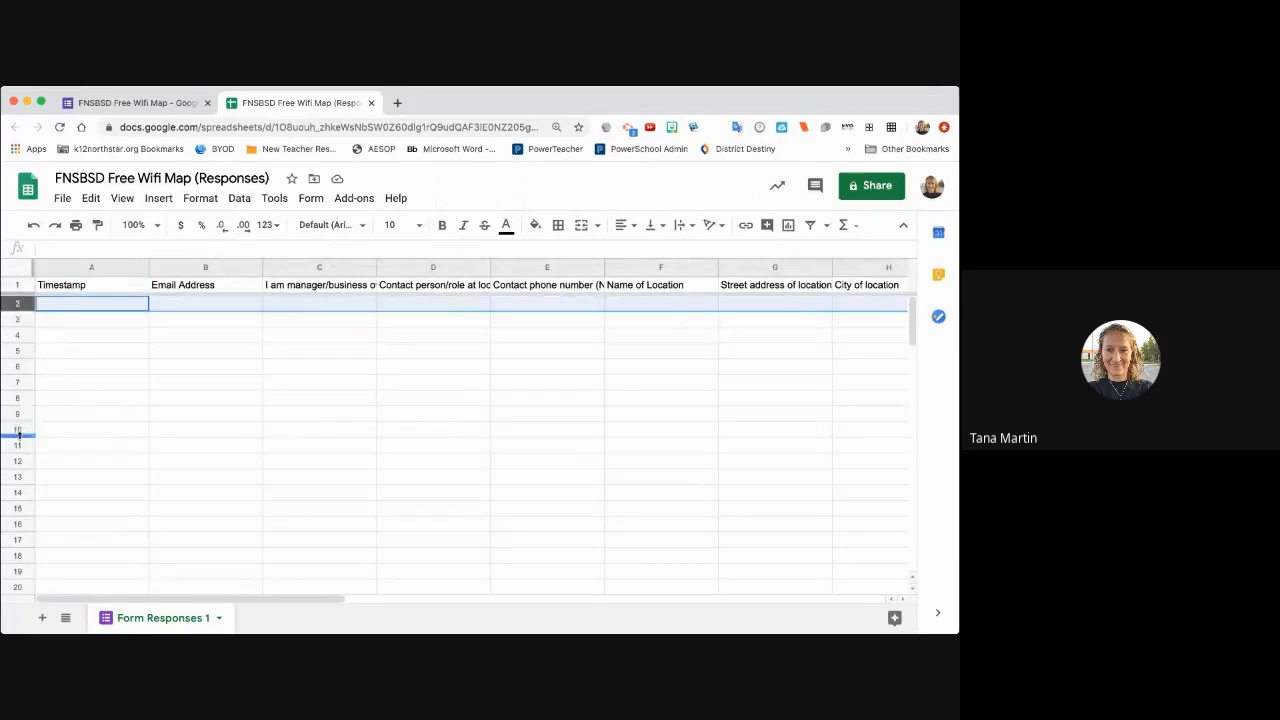
Extend the selection to whole rows 2 through 11 in the FNSBSD Free Wifi Map responses sheet
{"action": "left_click", "coordinate": [77, 443], "text": "shift"}
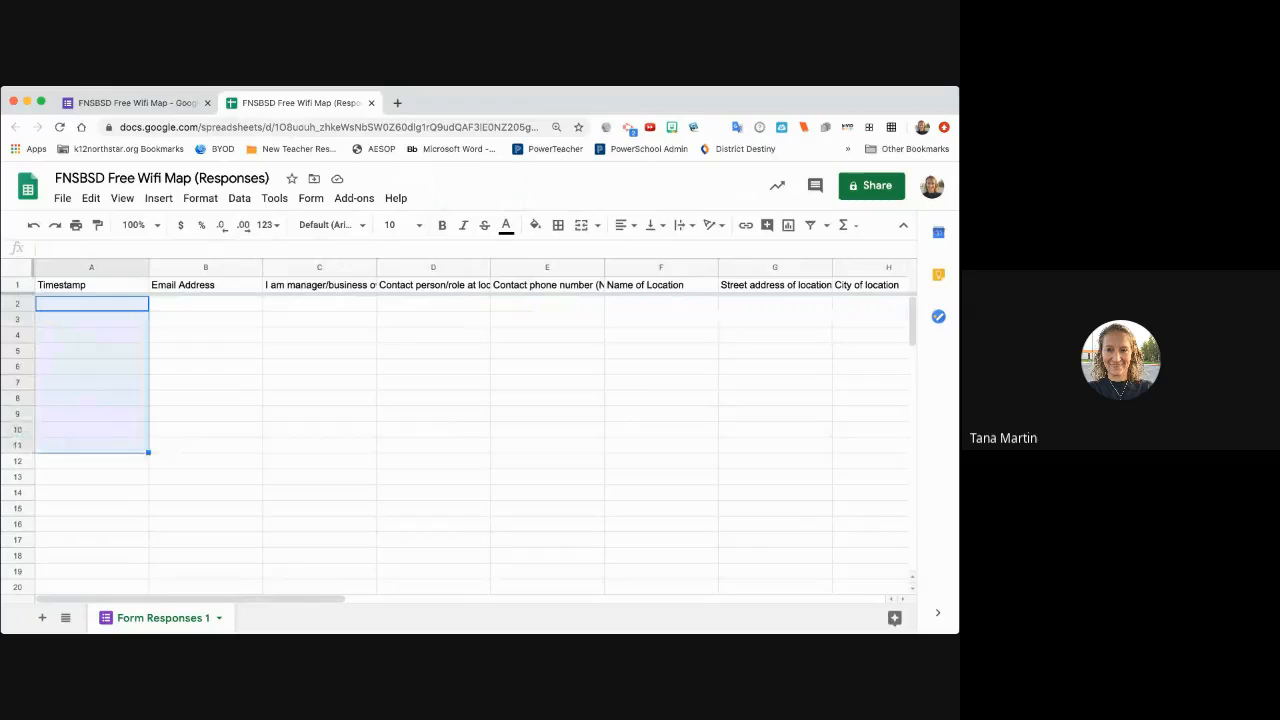
{"action": "left_click", "coordinate": [28, 453], "text": "shift"}
{"action": "left_click", "coordinate": [28, 448], "text": "shift"}
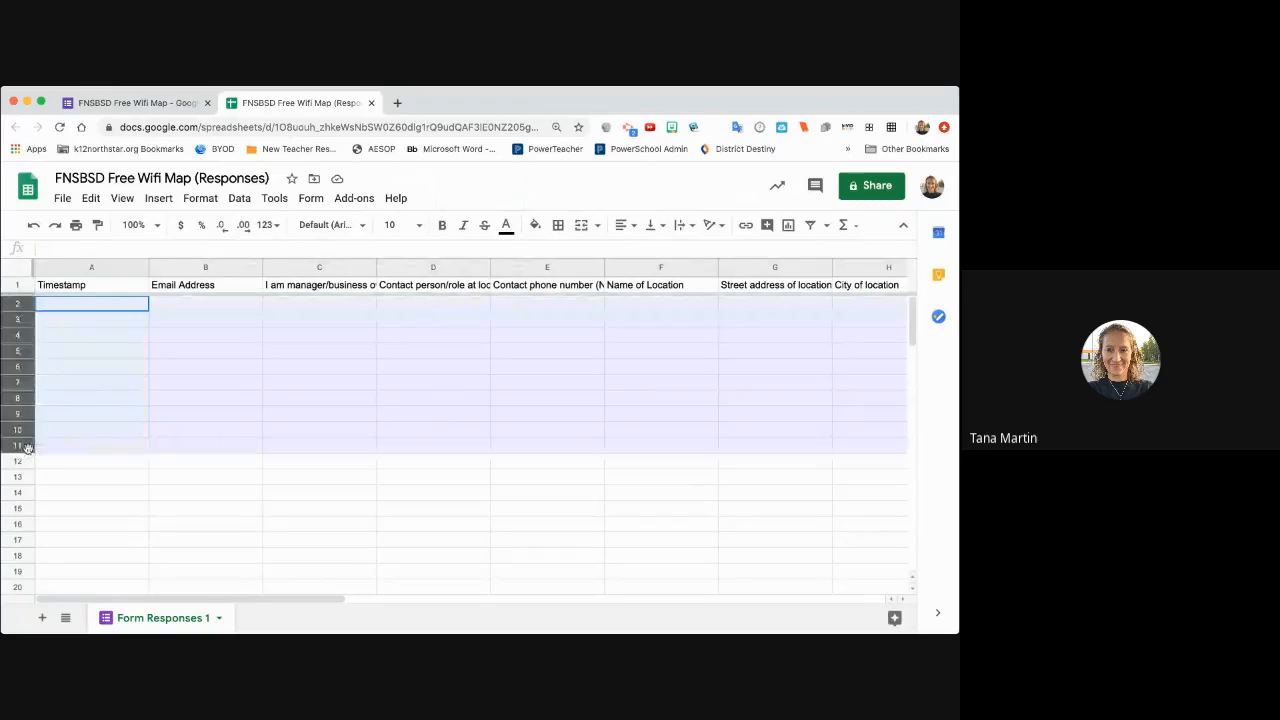
Show the summary of responses from the linked spreadsheet, and view the form's questions before returning to its responses
{"action": "left_click", "coordinate": [90, 198]}
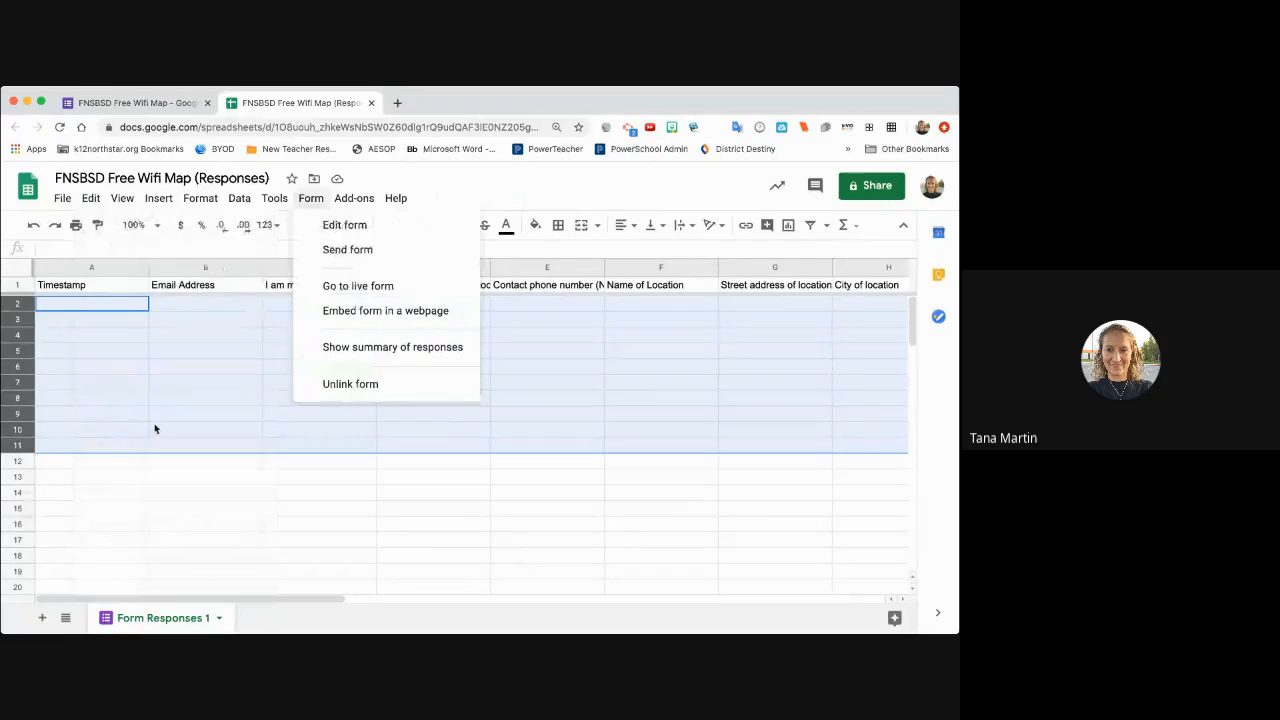
{"action": "left_click", "coordinate": [392, 347]}
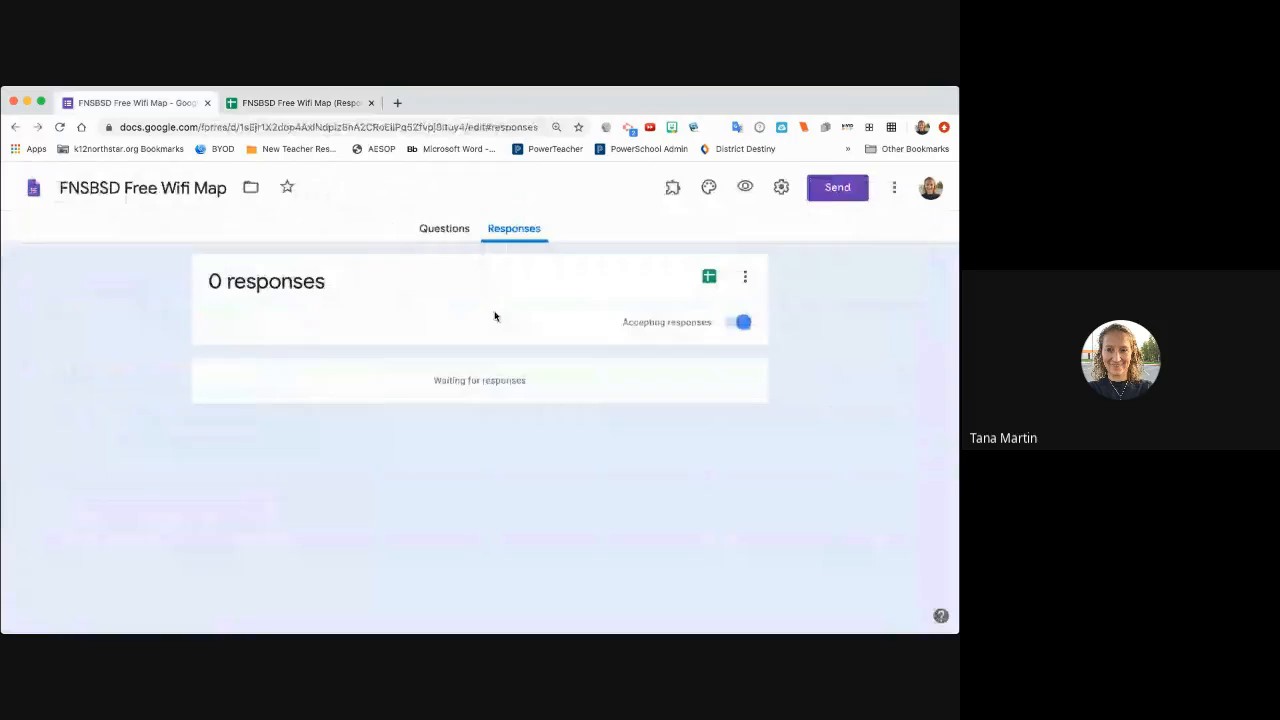
{"action": "left_click", "coordinate": [444, 228]}
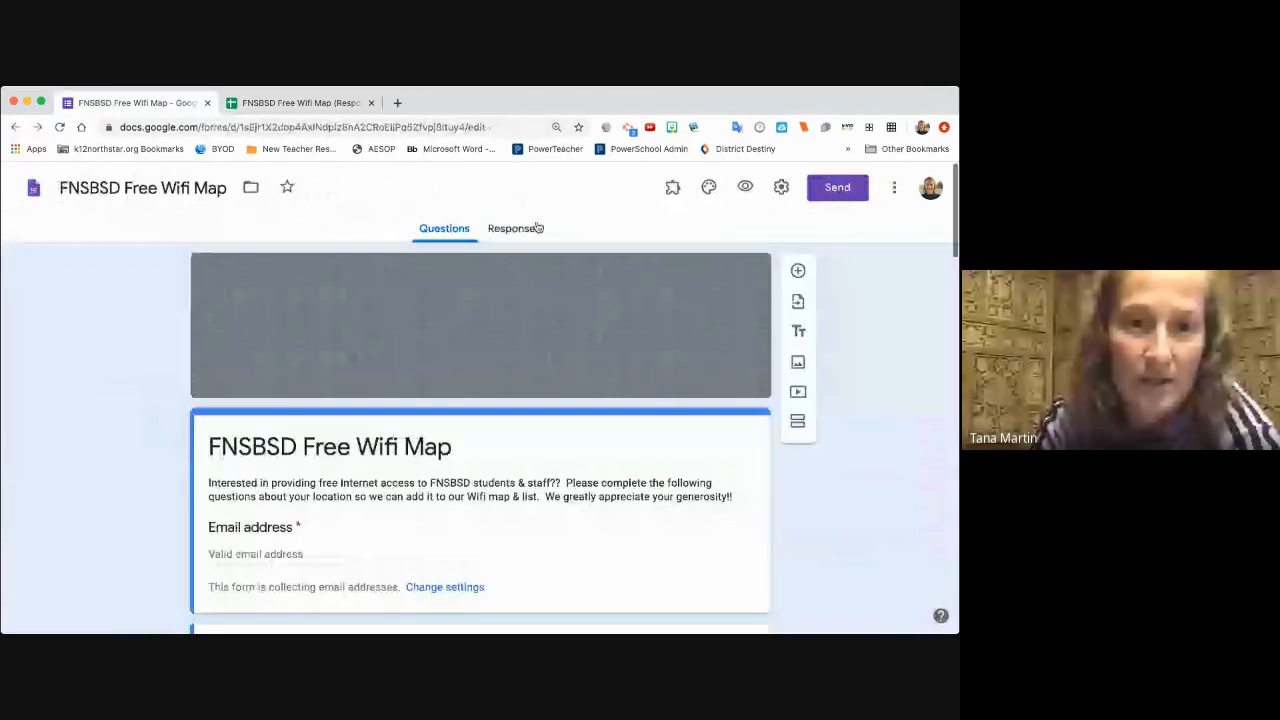
{"action": "left_click", "coordinate": [536, 228]}
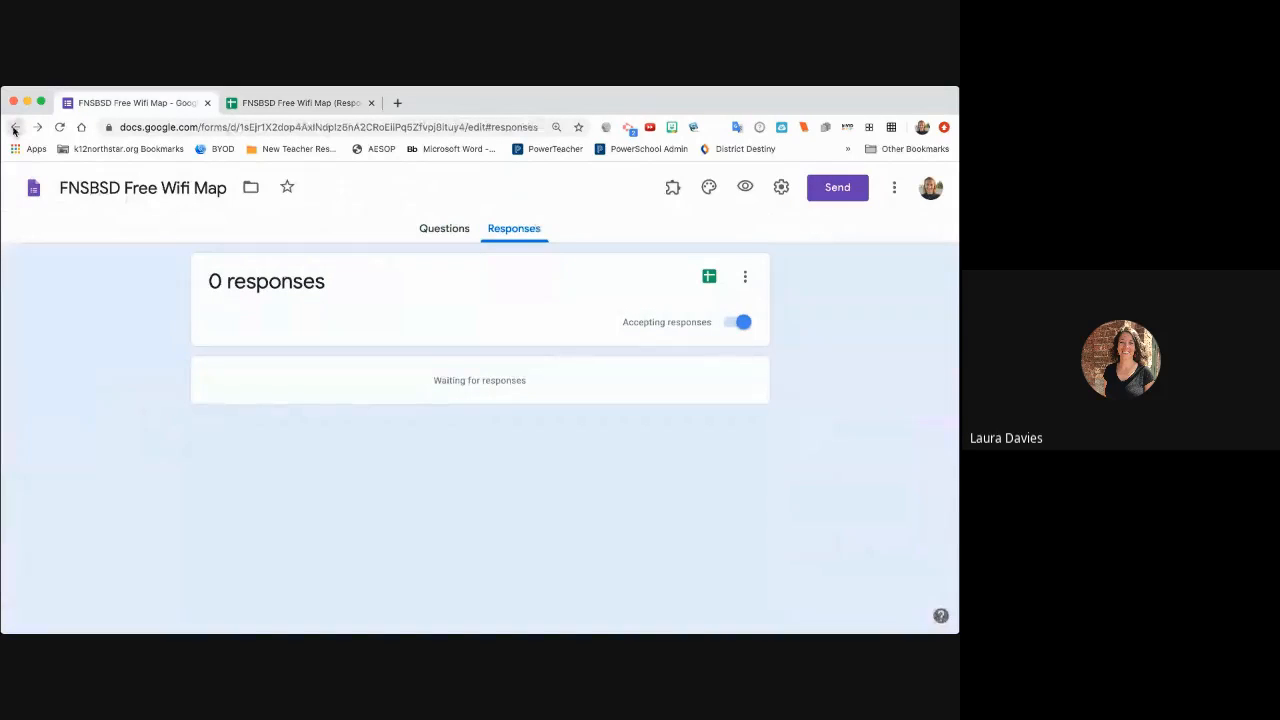
Go back to the Google Forms home page, open the "Oh the places I have lived" form and view its response summary
{"action": "key", "text": "super+bracketleft"}
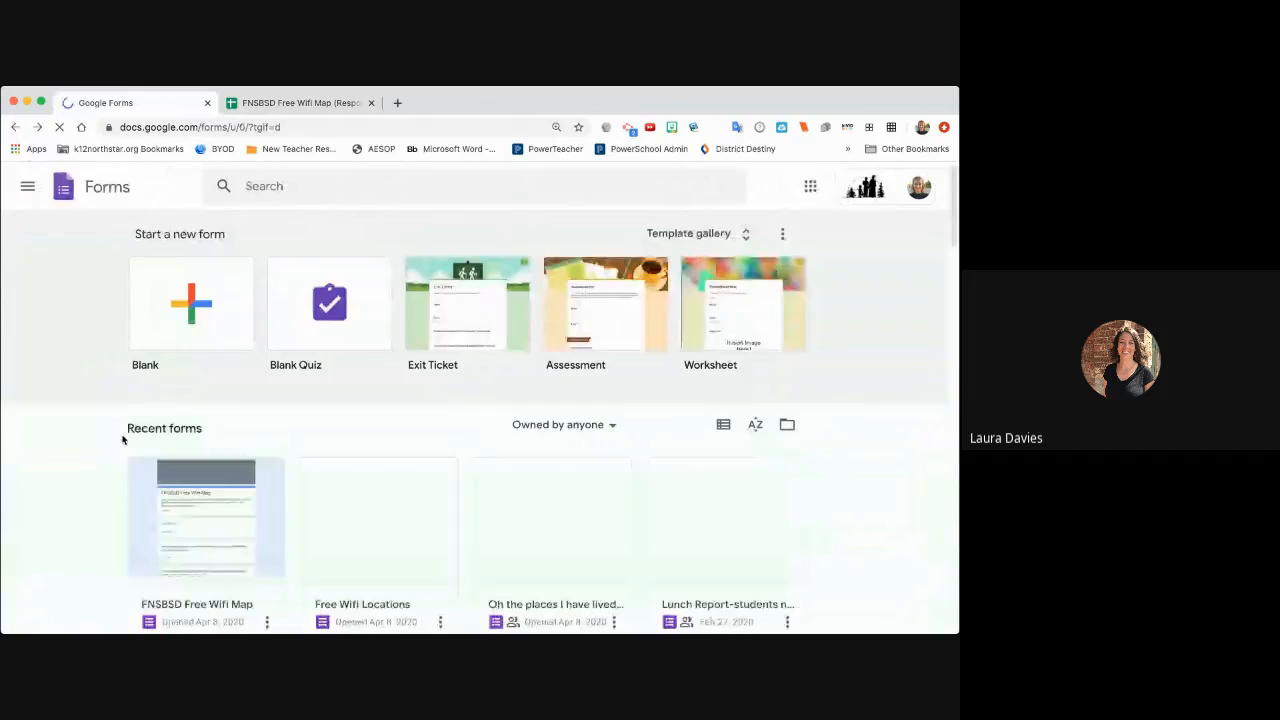
{"action": "scroll", "coordinate": [403, 378], "scroll_direction": "down", "scroll_amount": 3}
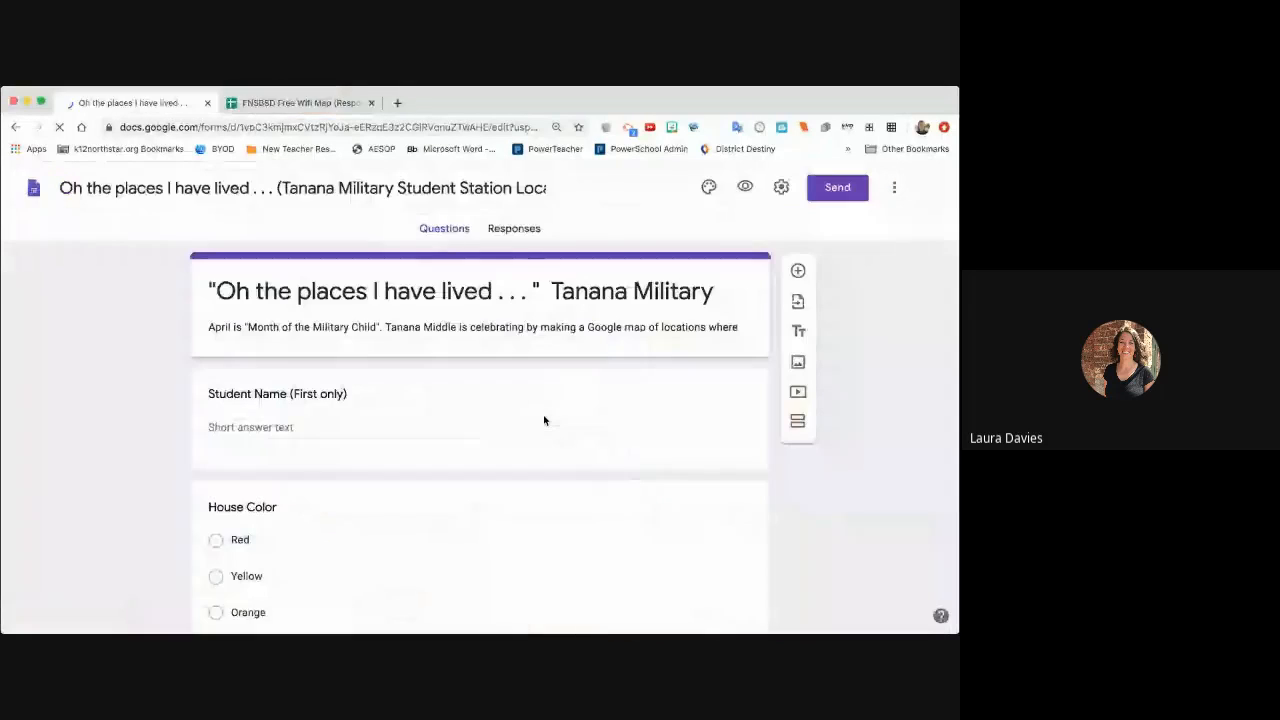
{"action": "left_click", "coordinate": [514, 228]}
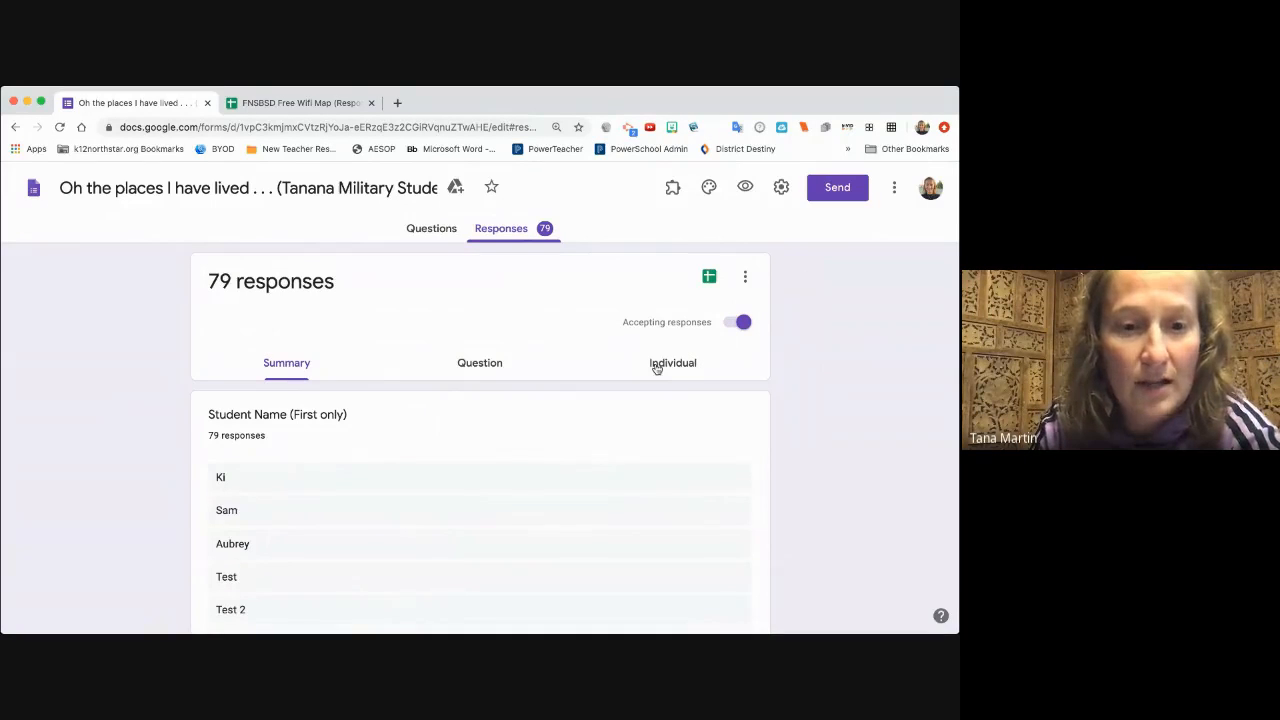
{"action": "scroll", "coordinate": [577, 420], "scroll_direction": "down", "scroll_amount": 1}
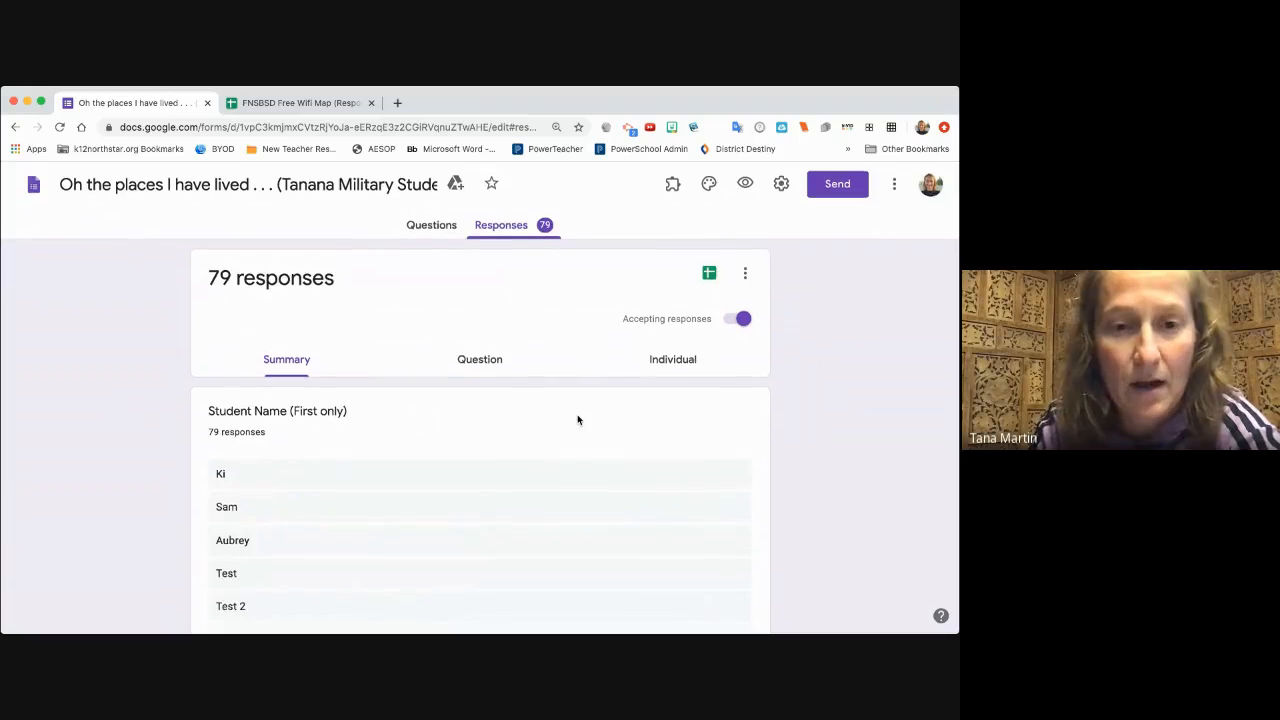
{"action": "scroll", "coordinate": [577, 420], "scroll_direction": "up", "scroll_amount": 1}
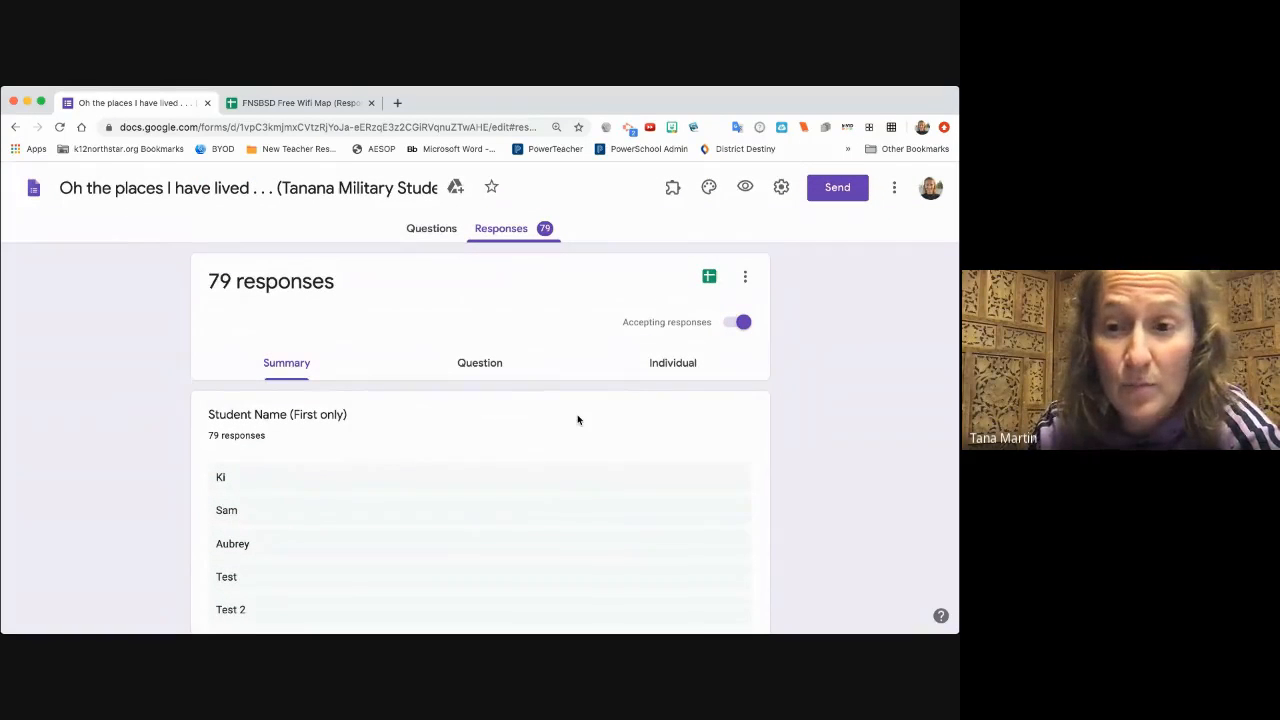
View the form's responses in the linked Google Sheets spreadsheet, look through the response rows and return to the form
{"action": "left_click", "coordinate": [710, 278]}
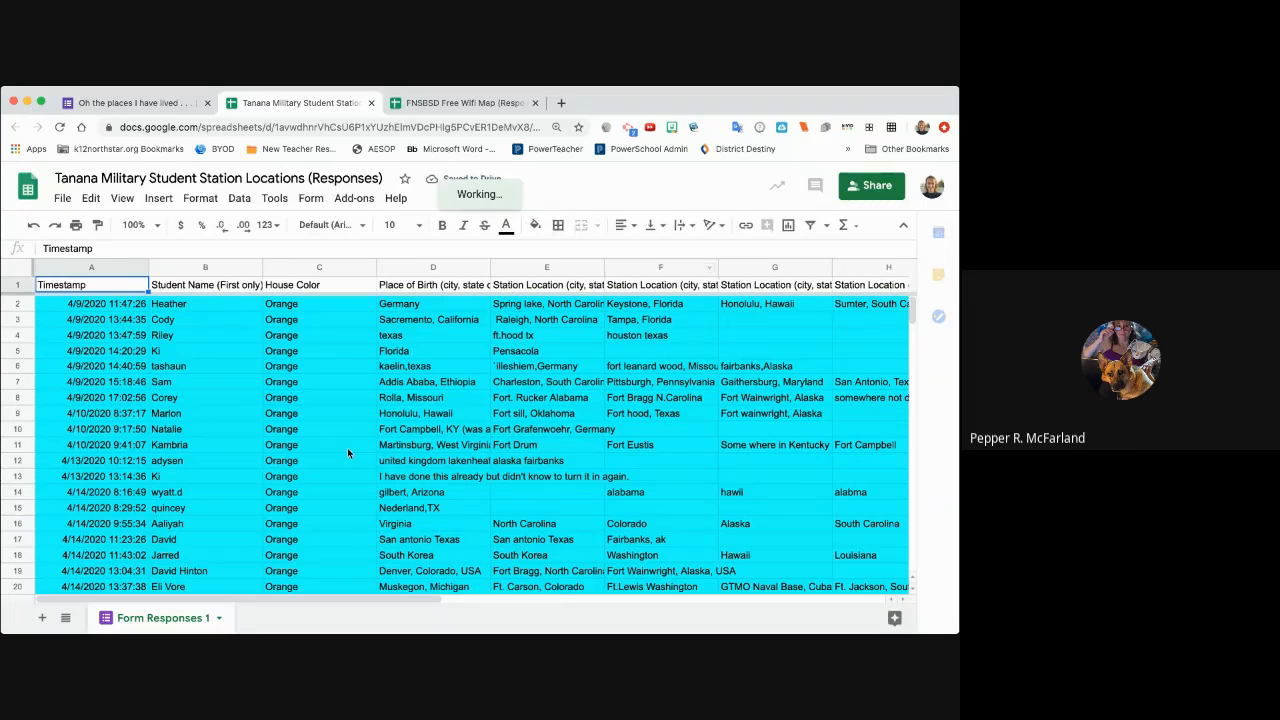
{"action": "scroll", "coordinate": [348, 453], "scroll_direction": "down", "scroll_amount": 5}
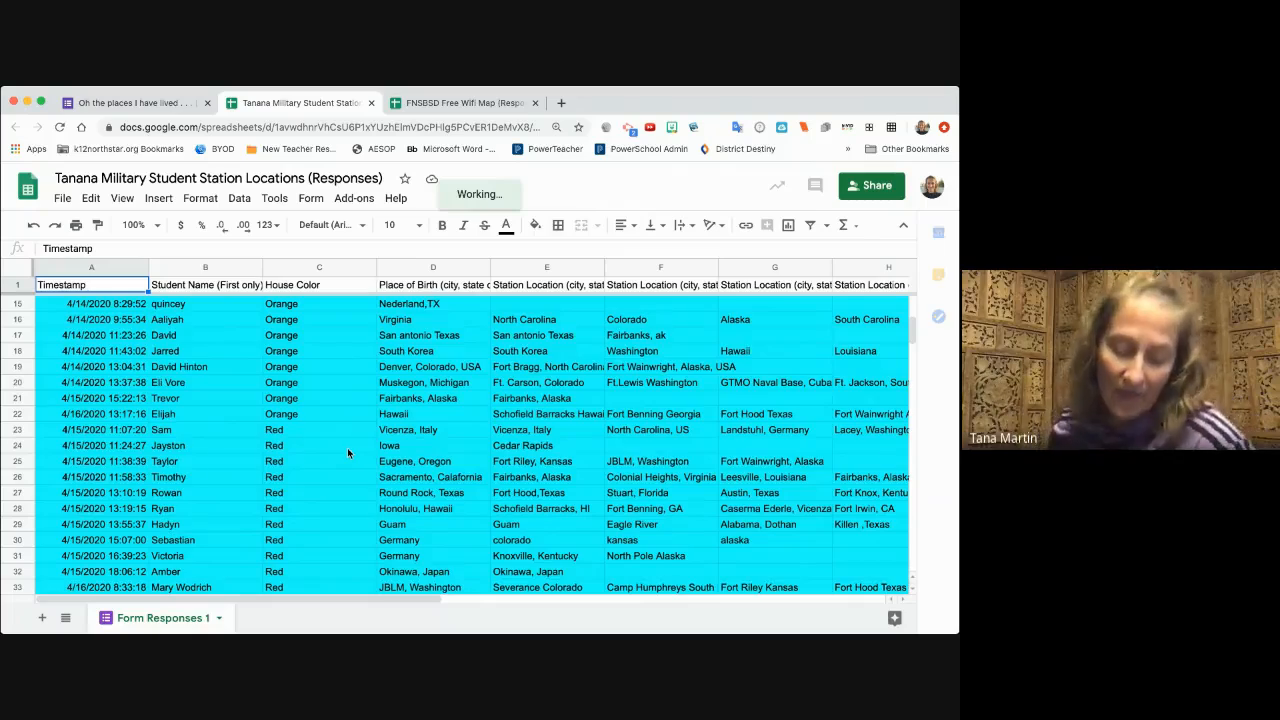
{"action": "scroll", "coordinate": [347, 447], "scroll_direction": "up", "scroll_amount": 2}
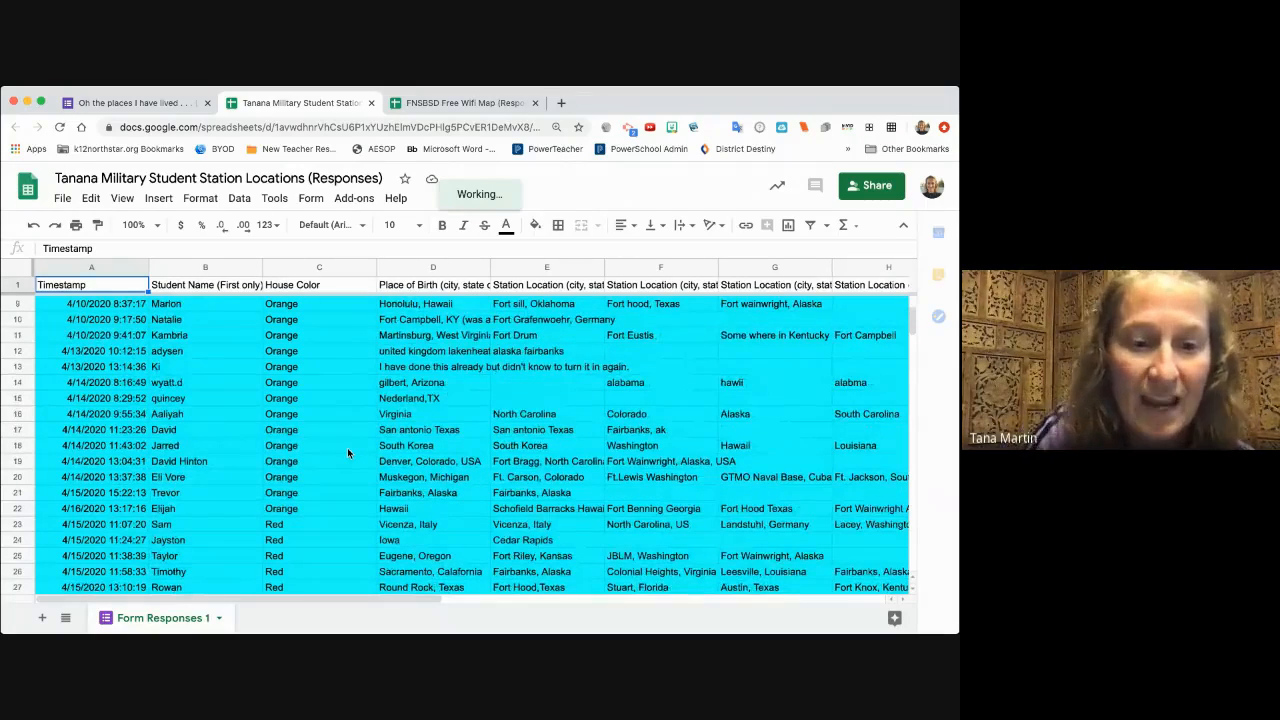
{"action": "scroll", "coordinate": [347, 453], "scroll_direction": "up", "scroll_amount": 1}
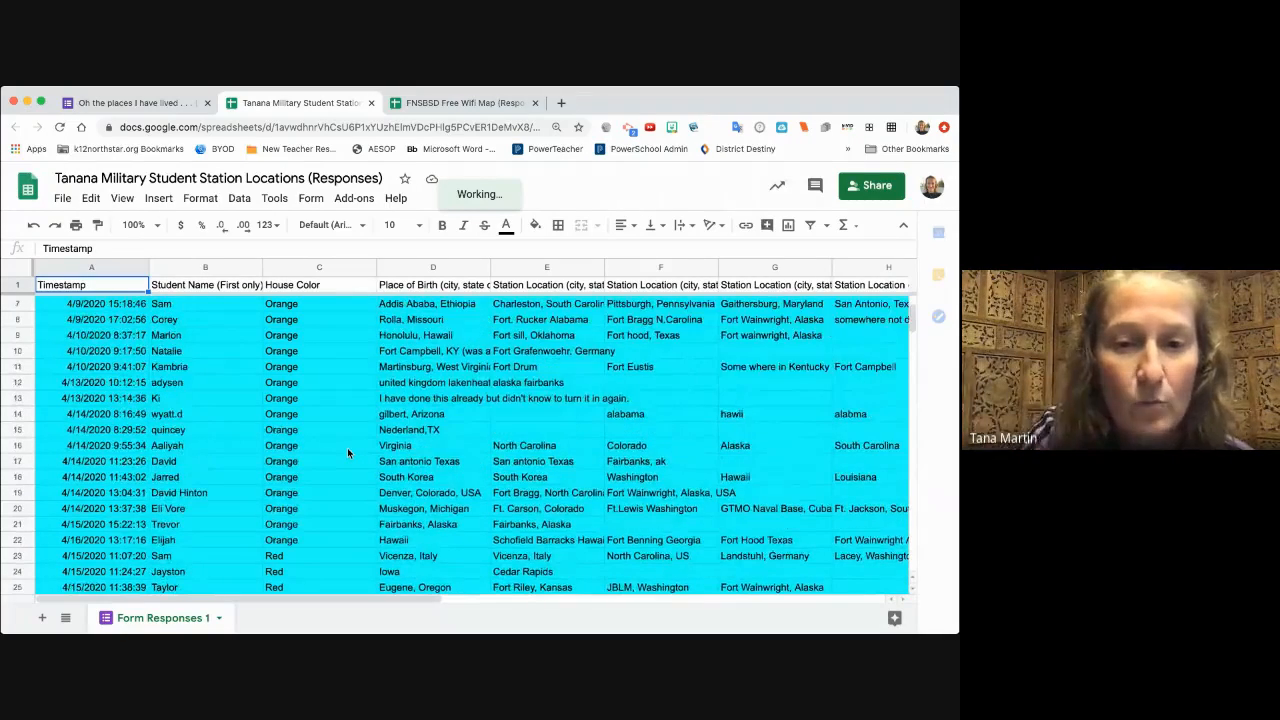
{"action": "scroll", "coordinate": [348, 453], "scroll_direction": "up", "scroll_amount": 2}
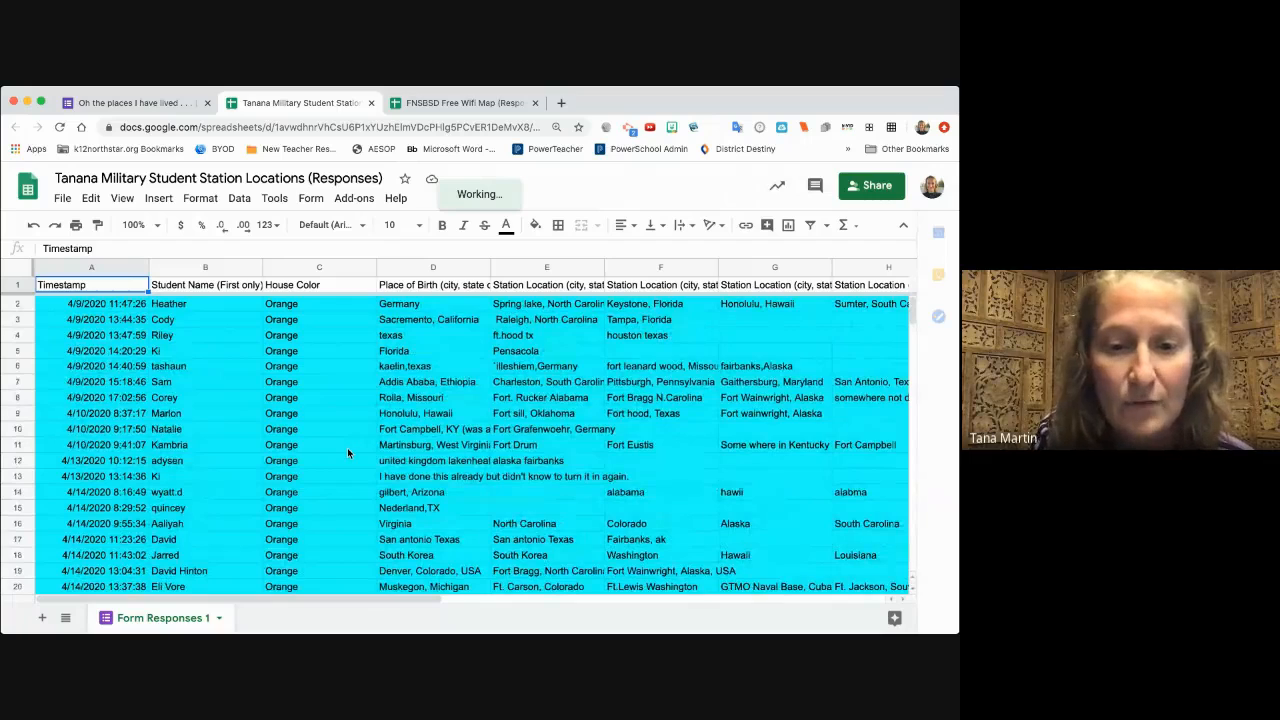
{"action": "left_click", "coordinate": [167, 106]}
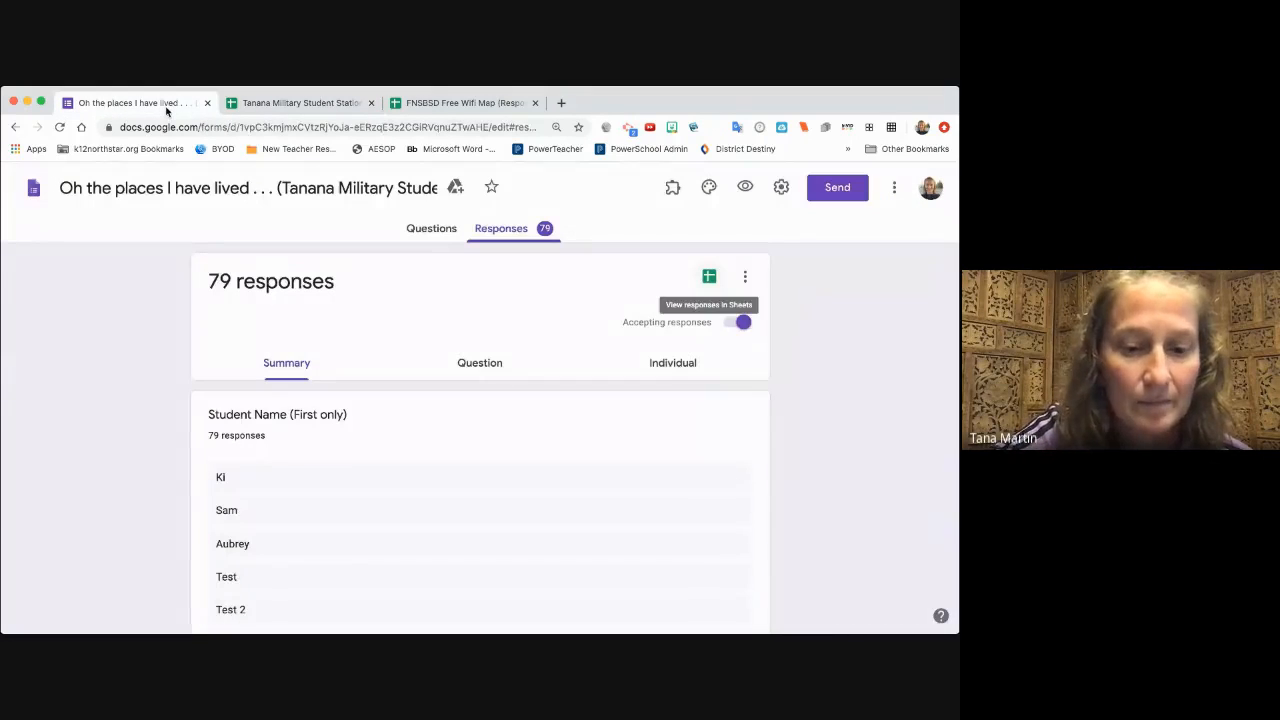